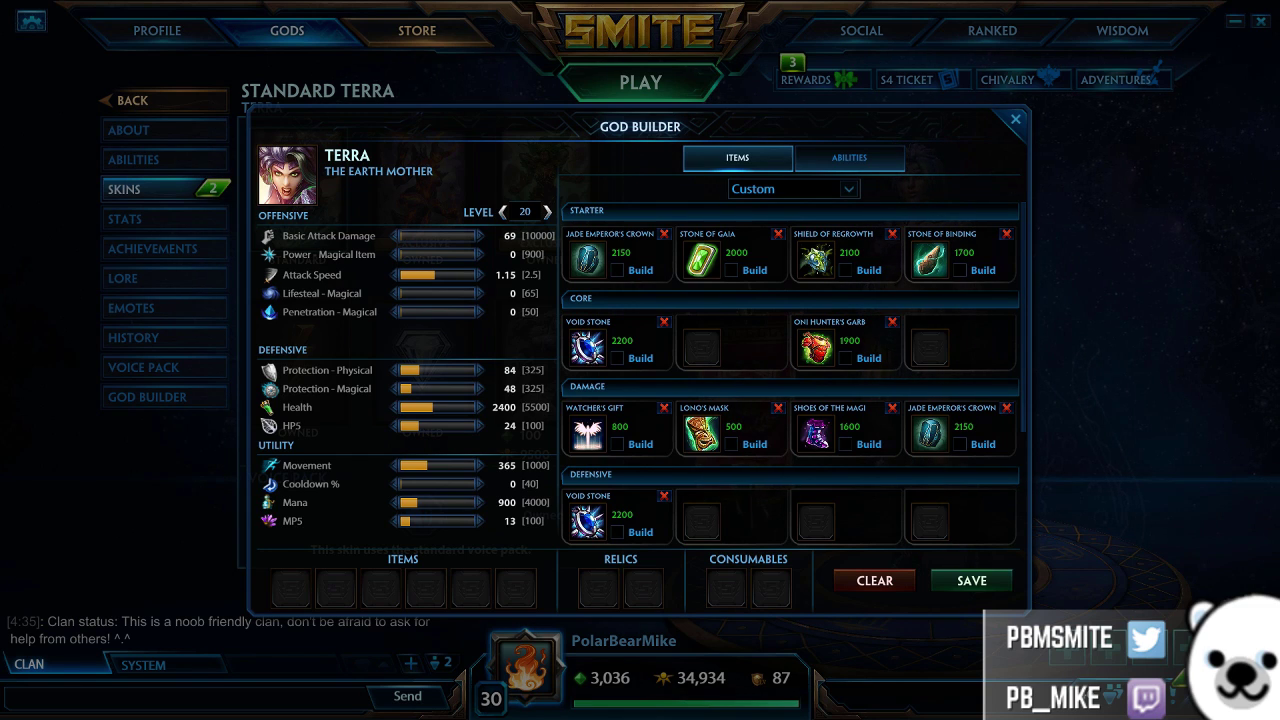
Step: Switch to the EUnited spreadsheet in Google Sheets and view the Damage Taken vs. Armor table and chart
{"action": "key", "text": "alt+Tab"}
{"action": "left_click", "coordinate": [877, 383]}
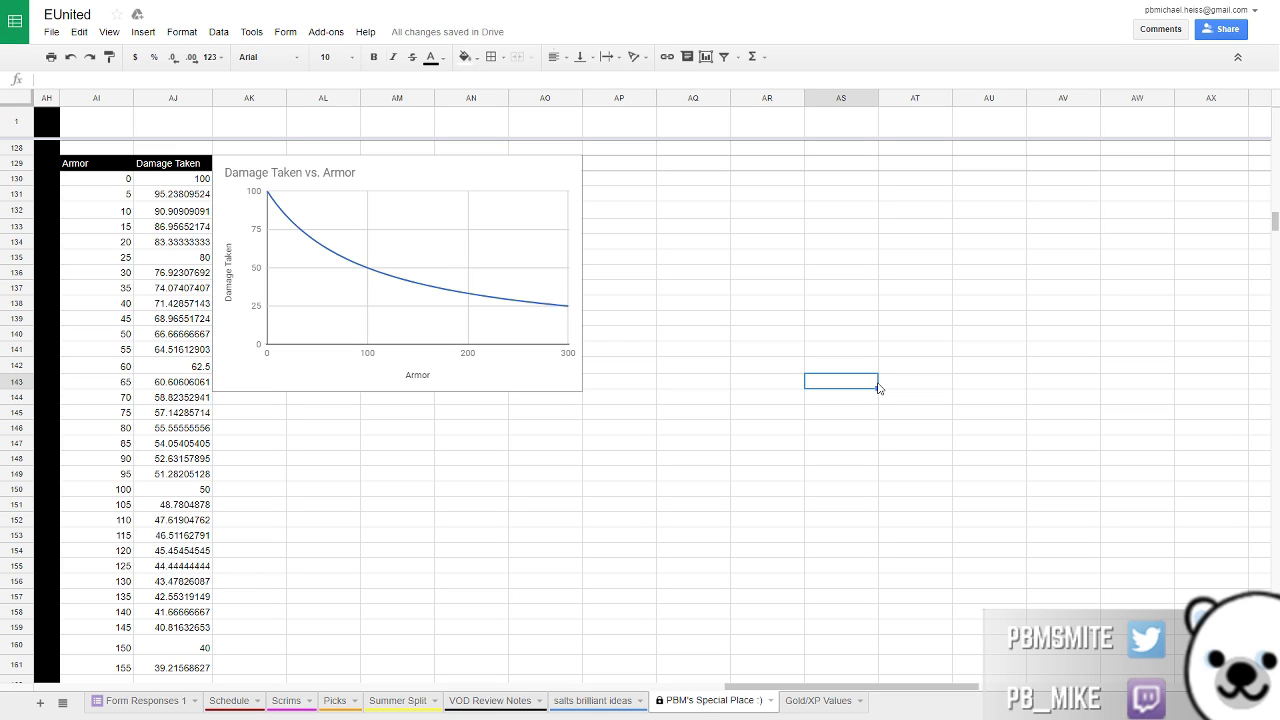
{"action": "left_click", "coordinate": [722, 274]}
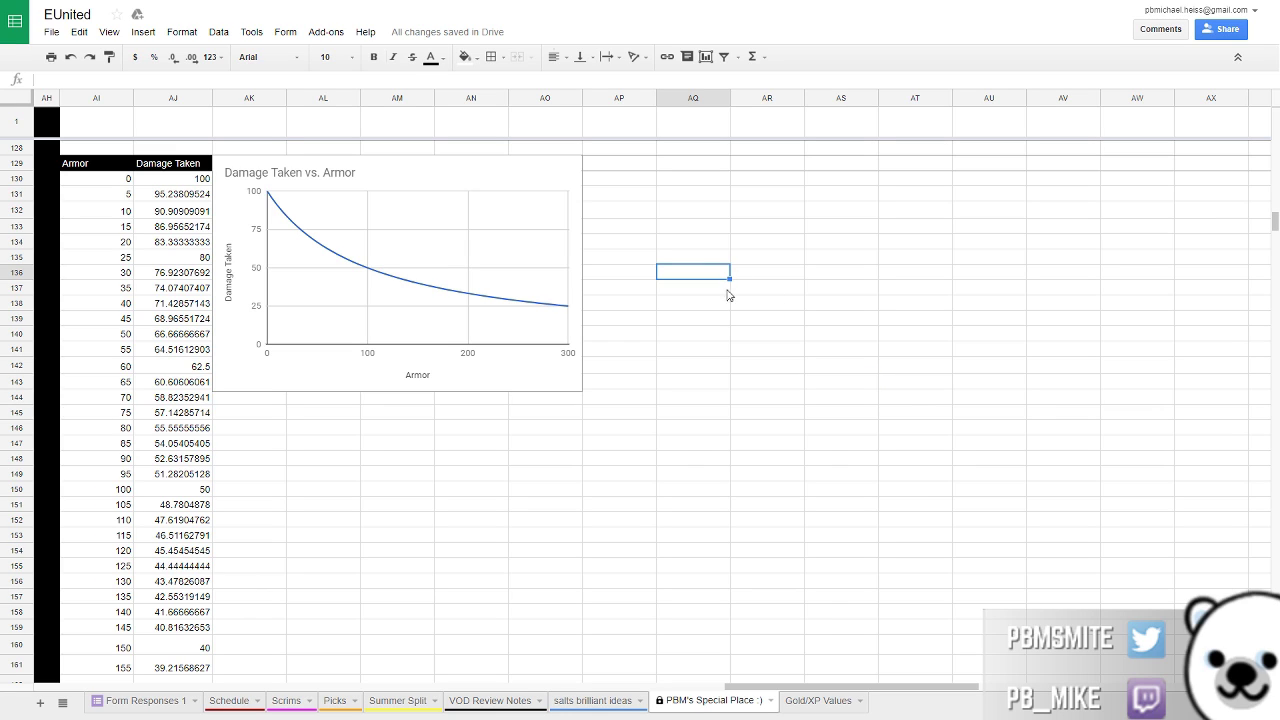
{"action": "left_click", "coordinate": [760, 218]}
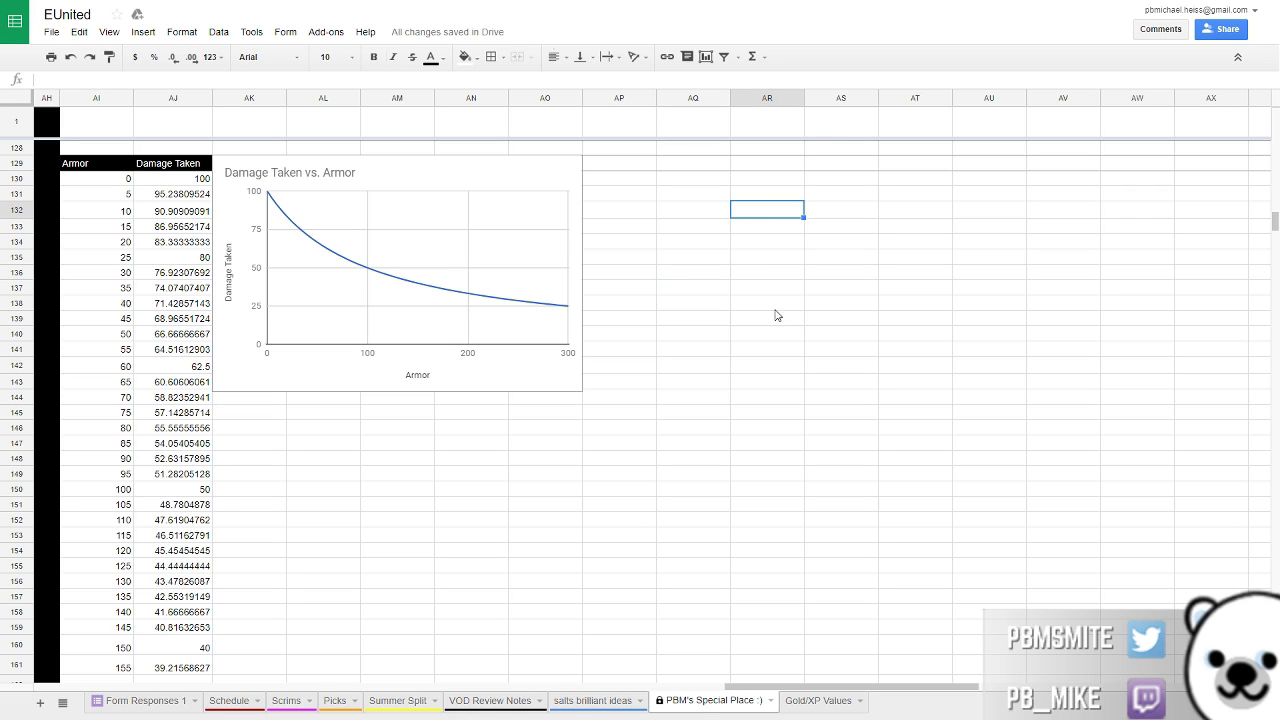
{"action": "left_click_drag", "start_coordinate": [777, 306], "coordinate": [748, 292]}
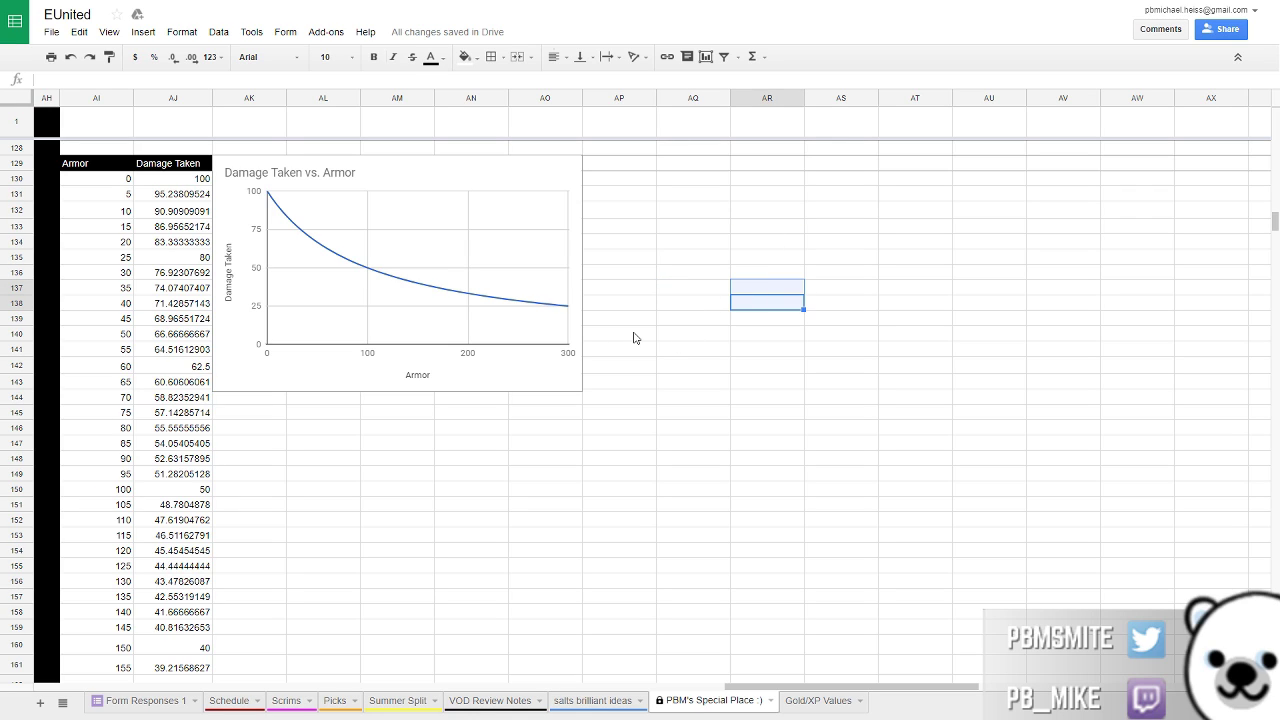
Step: Examine the first entries of the Armor and Damage Taken columns, including the formula in cell AJ130
{"action": "left_click", "coordinate": [123, 183]}
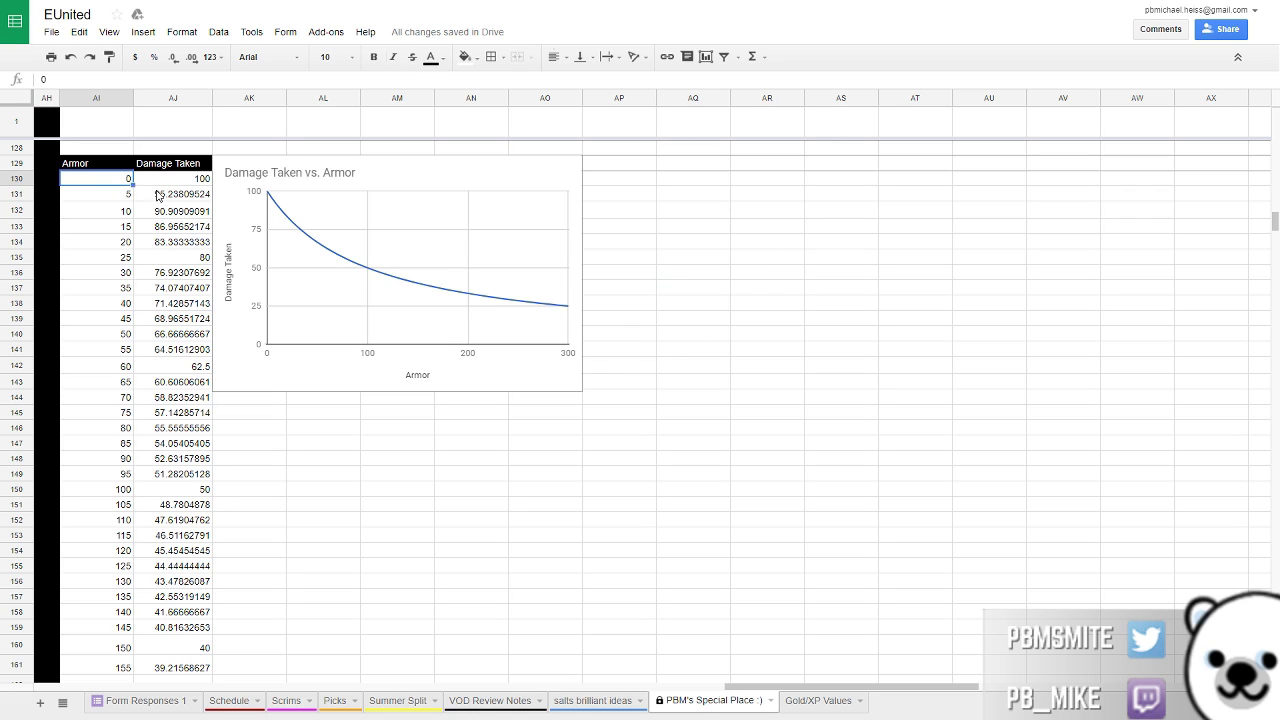
{"action": "left_click", "coordinate": [128, 226]}
{"action": "left_click", "coordinate": [155, 145]}
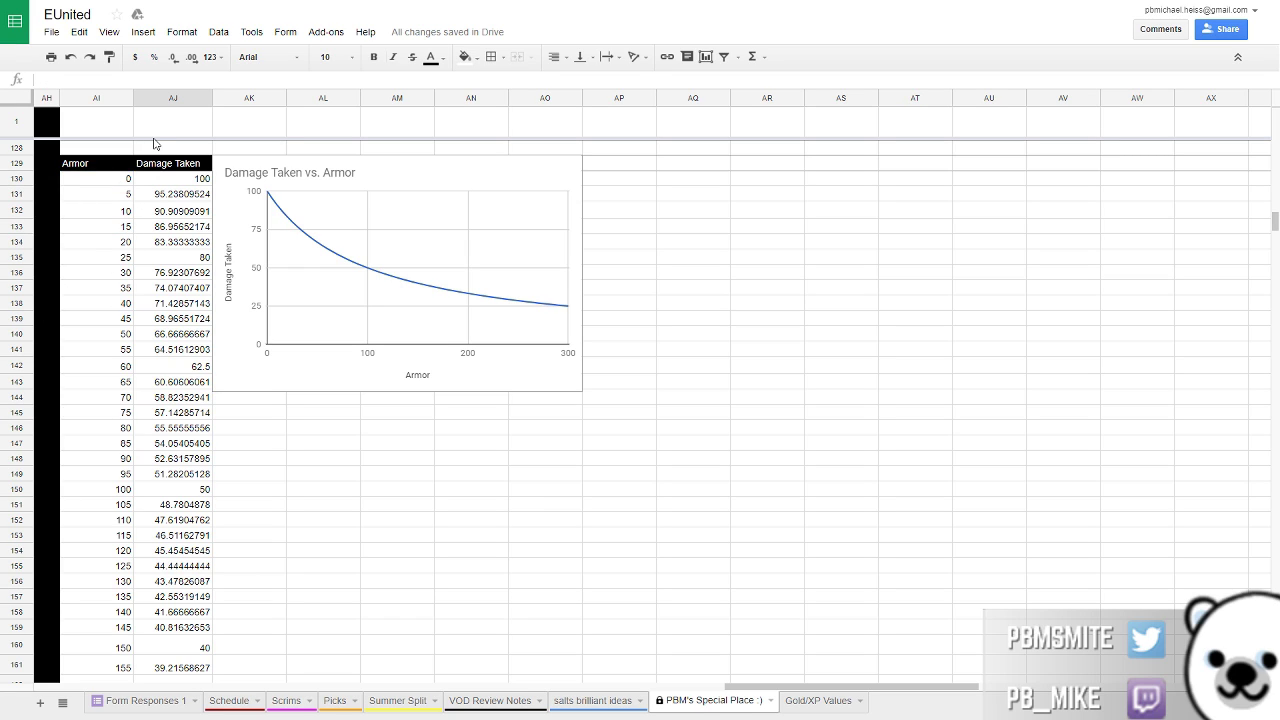
{"action": "left_click", "coordinate": [151, 168]}
{"action": "left_click", "coordinate": [155, 178]}
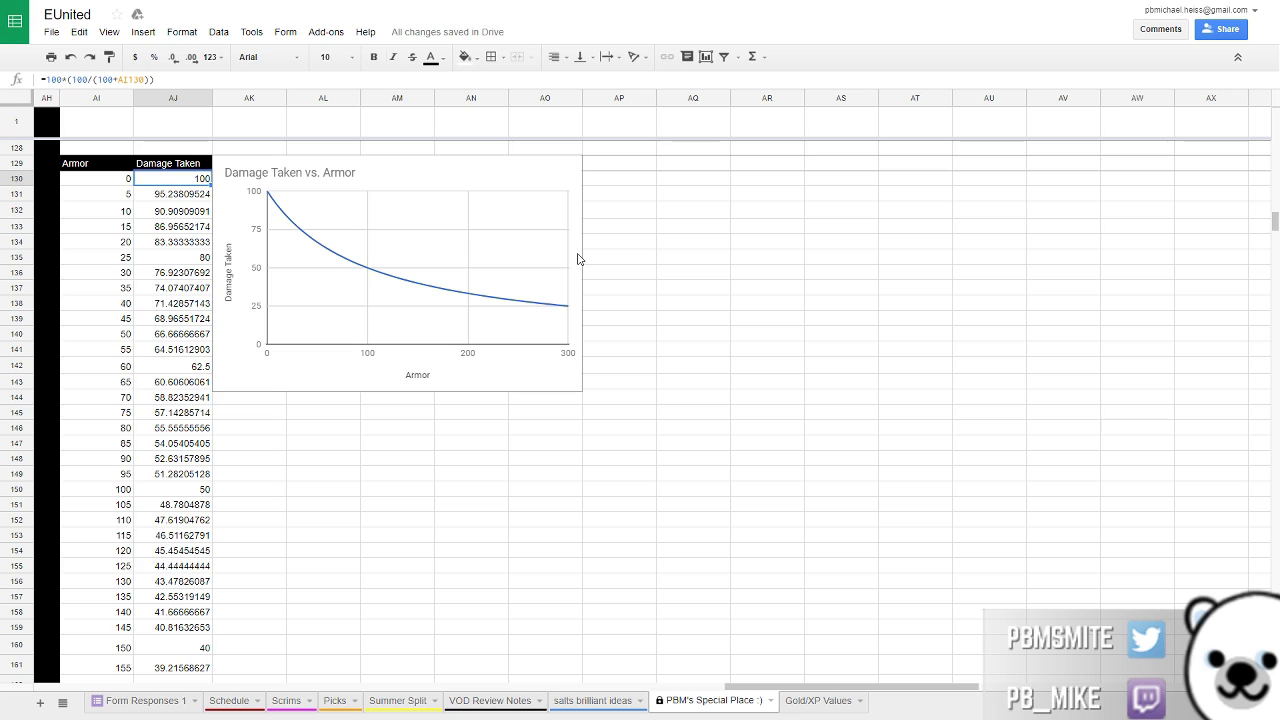
{"action": "left_click", "coordinate": [757, 322]}
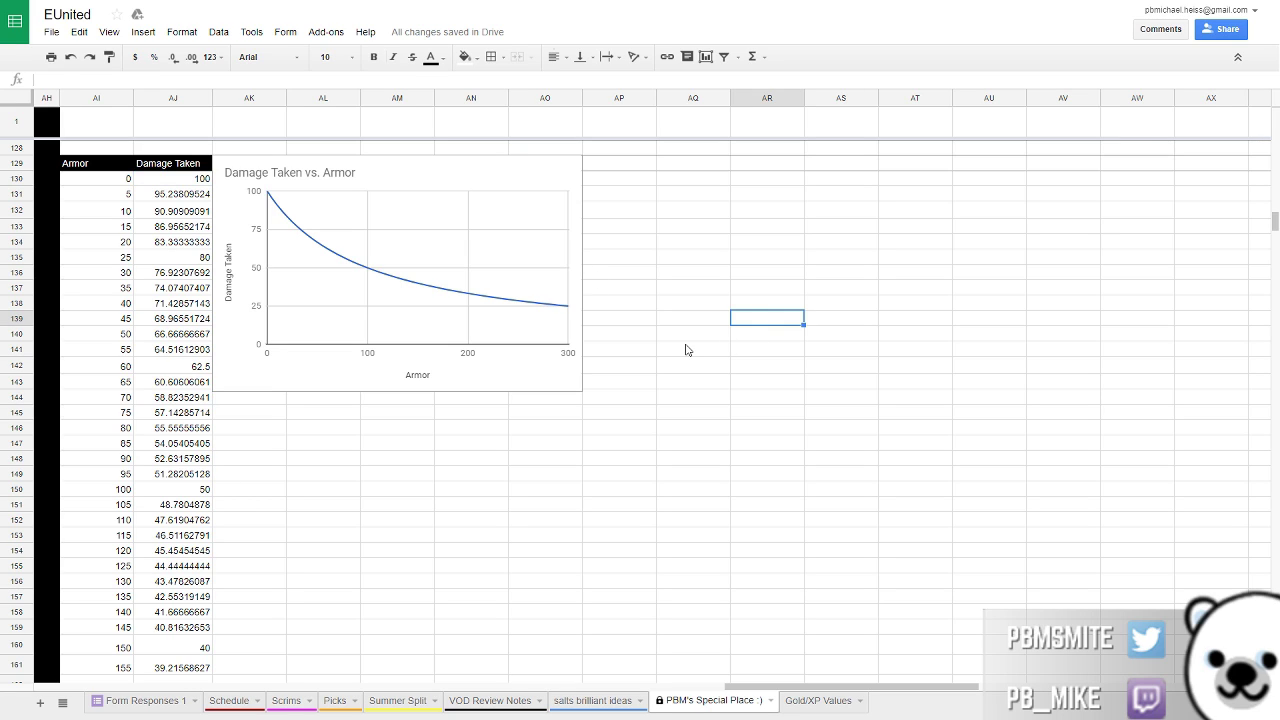
{"action": "key", "text": "Up"}
{"action": "left_click", "coordinate": [157, 169]}
{"action": "left_click", "coordinate": [157, 178]}
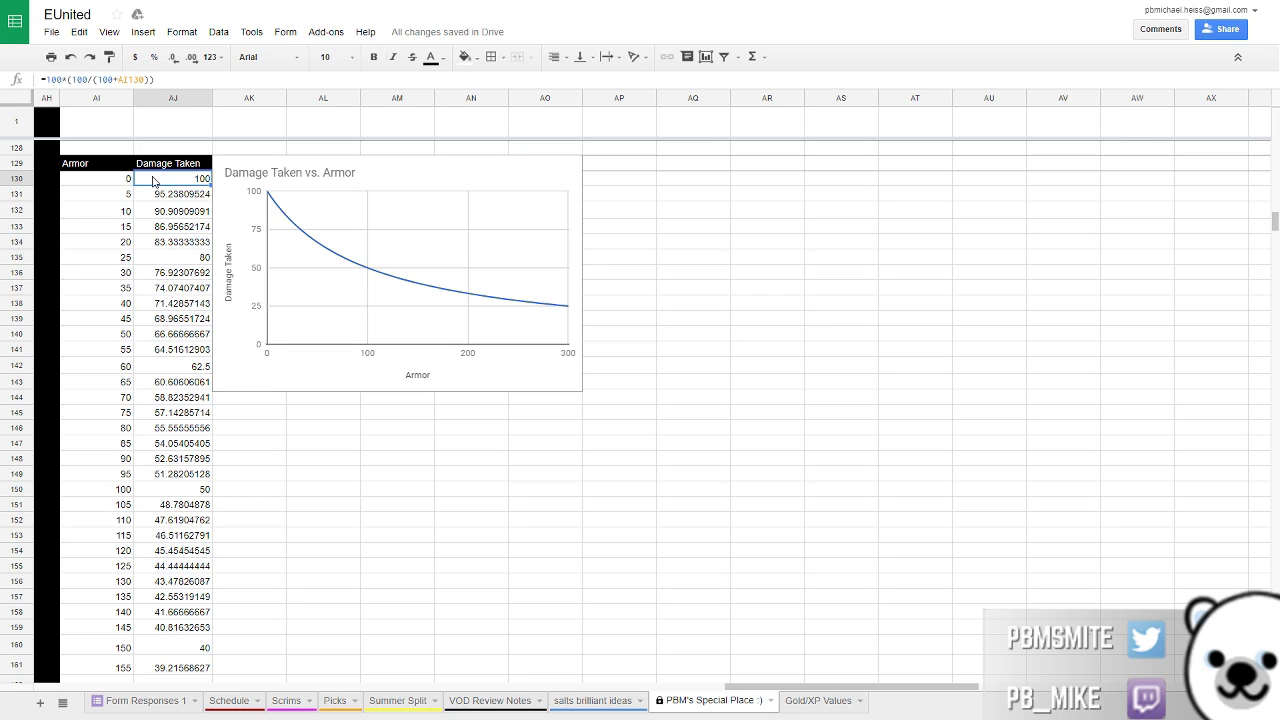
Step: Compare the 0 armor entry in AI130 with its Damage Taken value in AJ130
{"action": "left_click", "coordinate": [111, 186]}
{"action": "left_click", "coordinate": [161, 178]}
{"action": "left_click", "coordinate": [94, 184]}
{"action": "left_click", "coordinate": [170, 186]}
{"action": "left_click", "coordinate": [125, 182]}
{"action": "left_click", "coordinate": [160, 184]}
{"action": "left_click", "coordinate": [90, 184]}
{"action": "left_click", "coordinate": [163, 184]}
{"action": "left_click", "coordinate": [92, 184]}
{"action": "left_click", "coordinate": [170, 185]}
{"action": "left_click", "coordinate": [116, 184]}
{"action": "left_click", "coordinate": [163, 184]}
{"action": "left_click", "coordinate": [113, 186]}
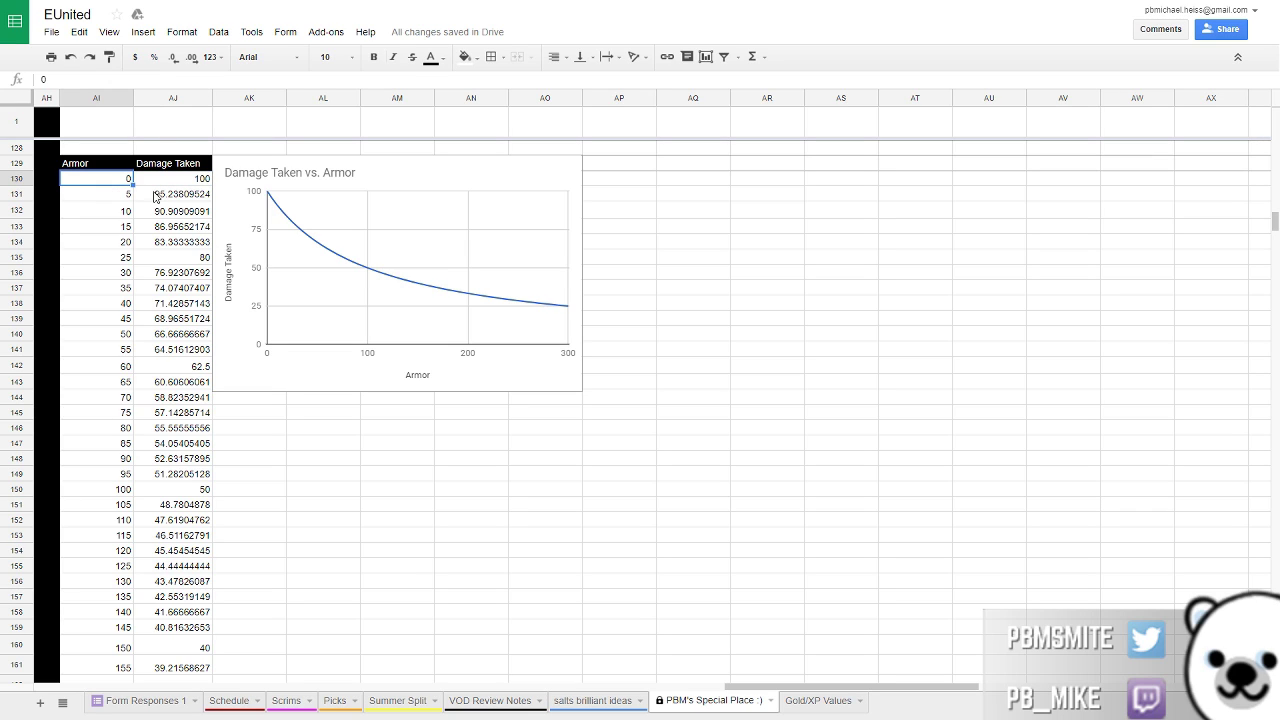
Step: Go through the Armor rows from 5 to 25 and compare each with its Damage Taken value
{"action": "left_click", "coordinate": [109, 203]}
{"action": "left_click", "coordinate": [172, 197]}
{"action": "left_click", "coordinate": [111, 215]}
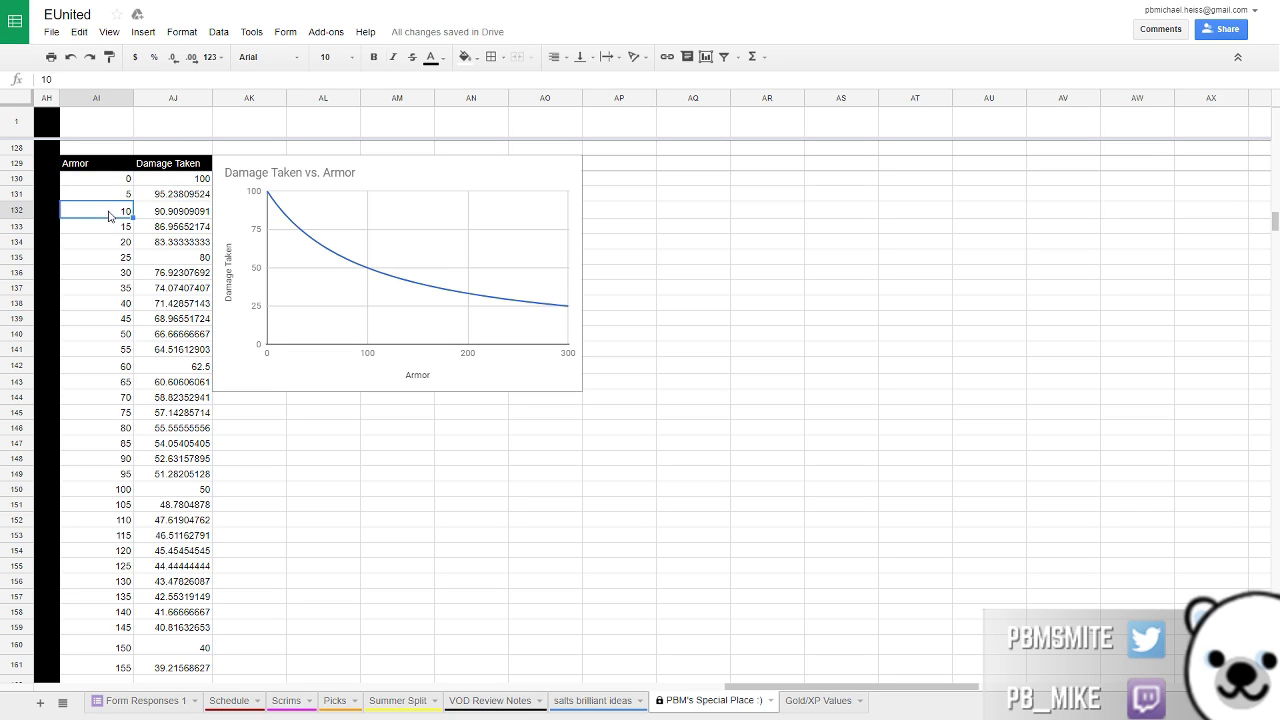
{"action": "left_click", "coordinate": [169, 218]}
{"action": "left_click", "coordinate": [115, 228]}
{"action": "left_click", "coordinate": [188, 229]}
{"action": "left_click", "coordinate": [111, 240]}
{"action": "left_click", "coordinate": [150, 259]}
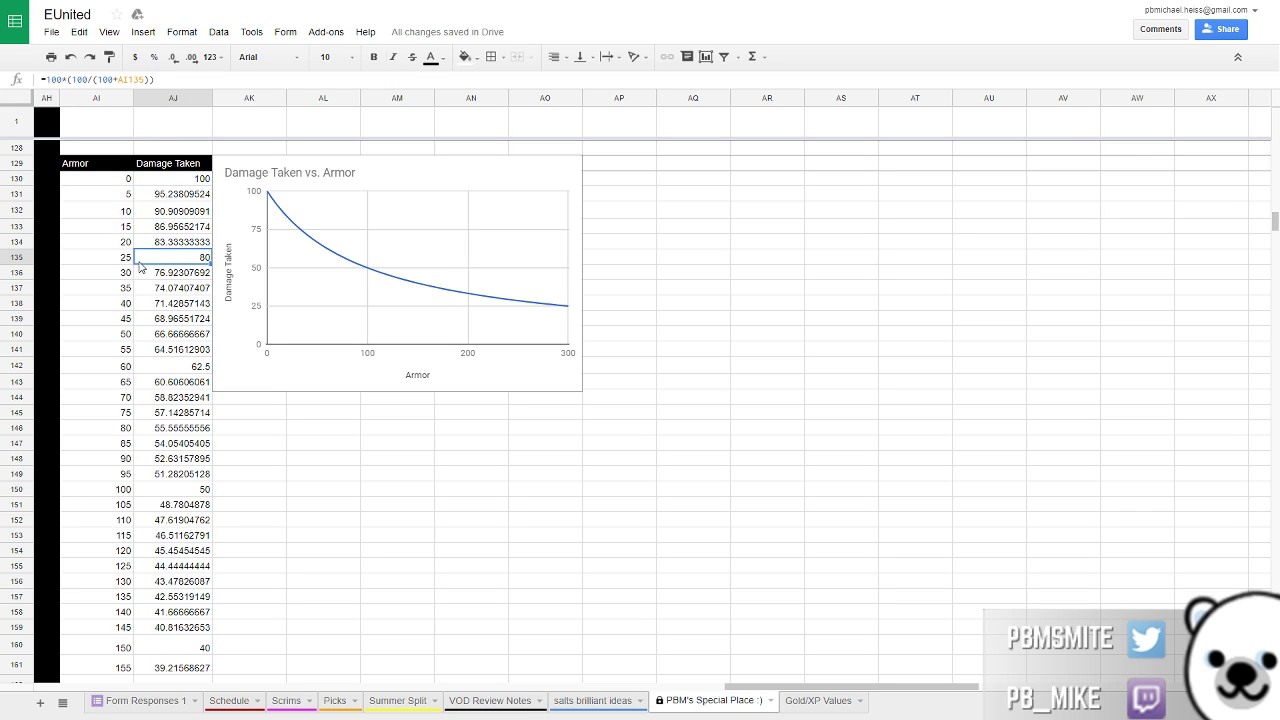
{"action": "left_click", "coordinate": [531, 550]}
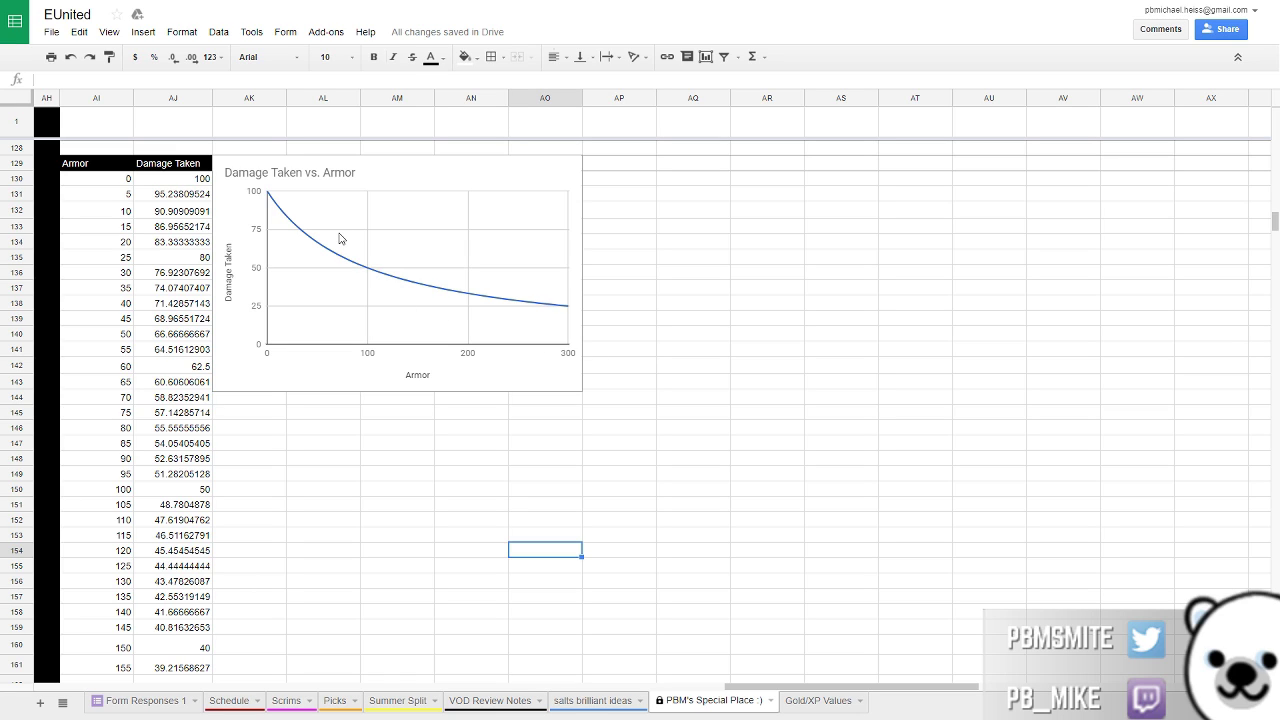
Step: Compare the Damage Taken values for 30, 60 and 90 armor in the table
{"action": "left_click", "coordinate": [185, 273]}
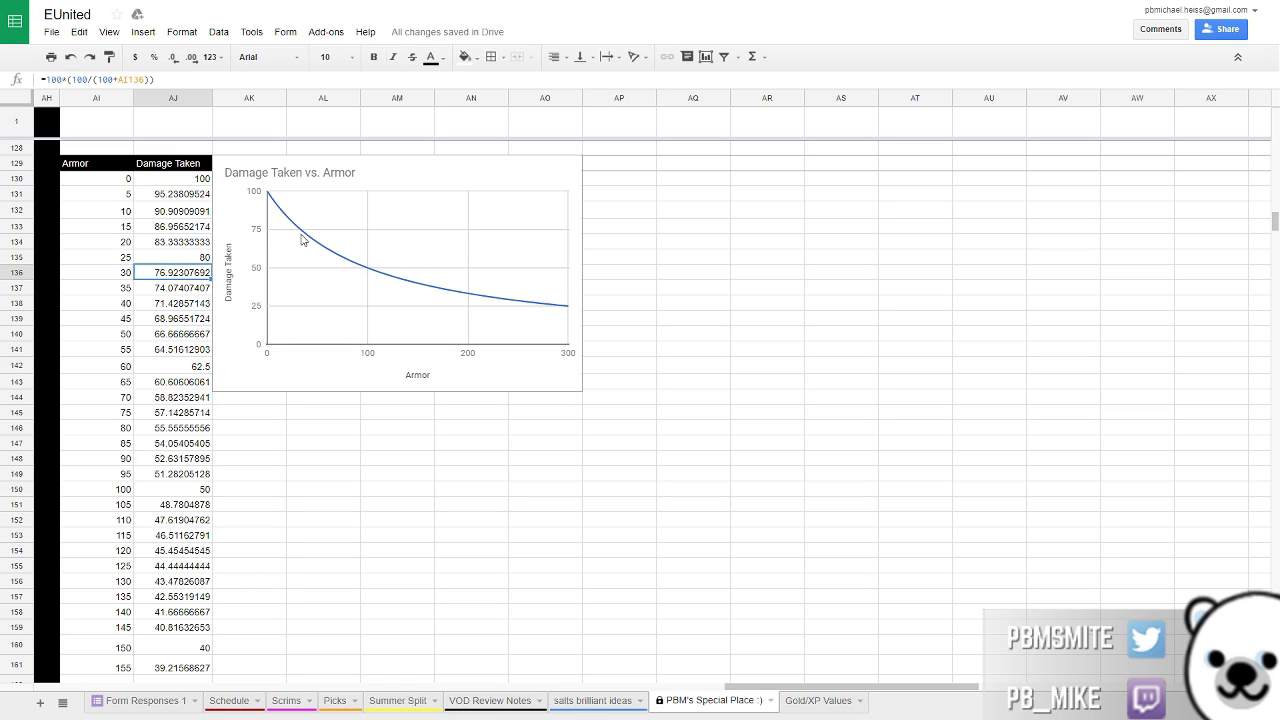
{"action": "left_click", "coordinate": [925, 319]}
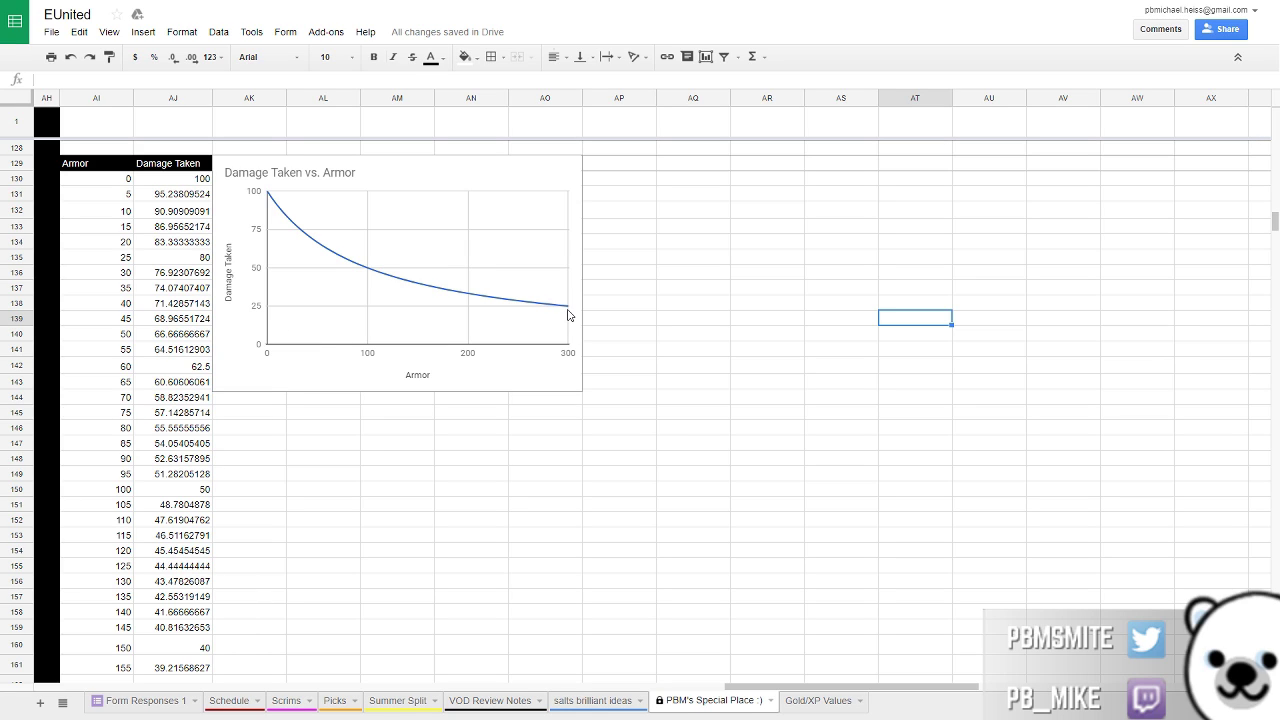
{"action": "left_click", "coordinate": [96, 277]}
{"action": "left_click", "coordinate": [105, 366]}
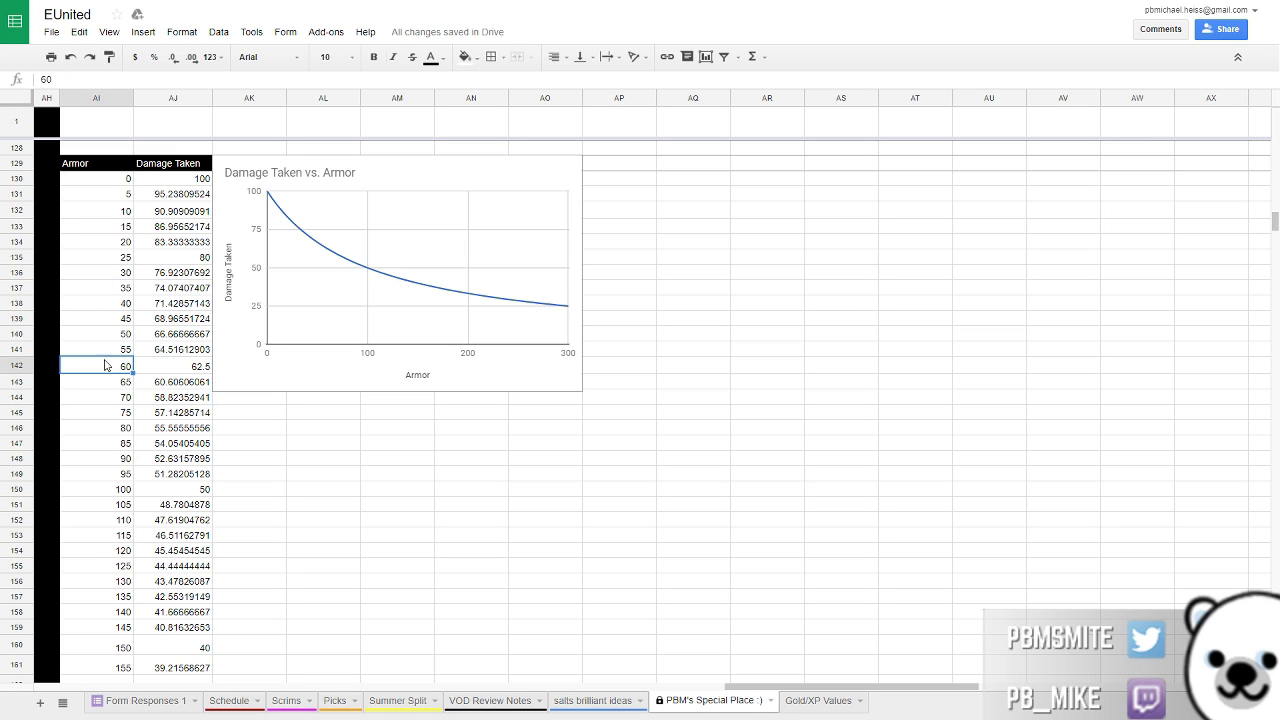
{"action": "left_click", "coordinate": [101, 273]}
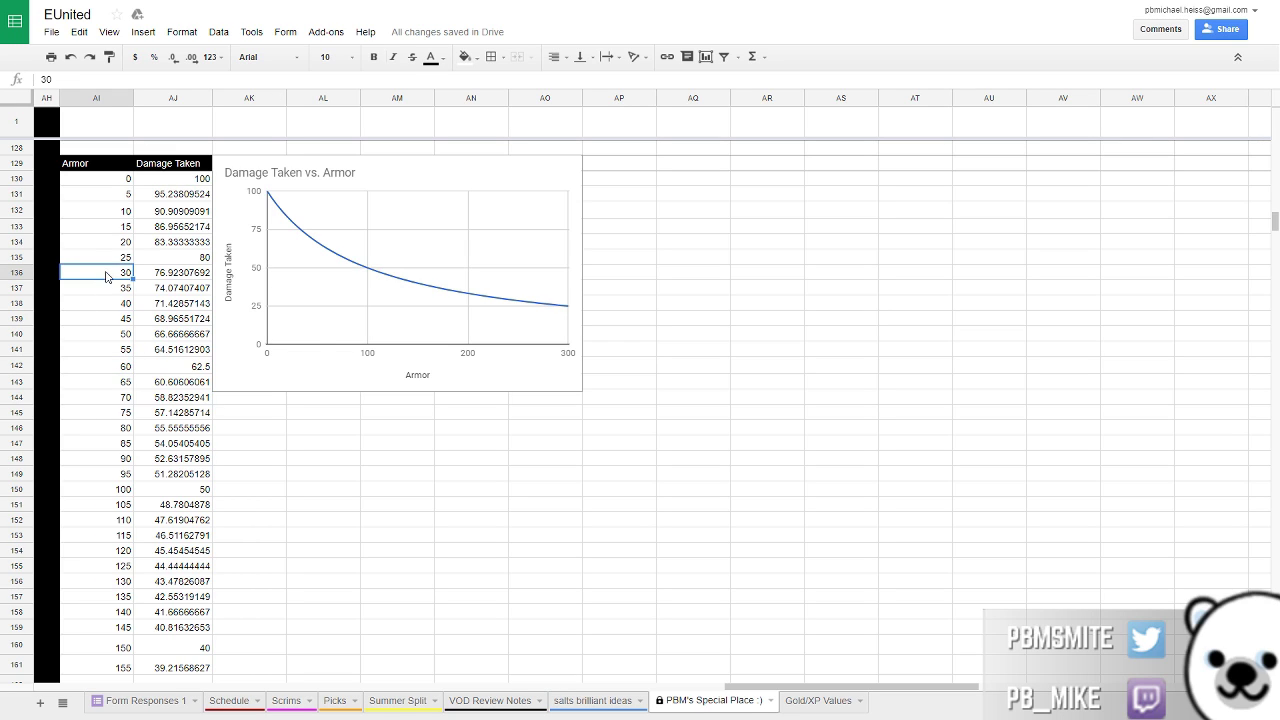
{"action": "left_click", "coordinate": [172, 278]}
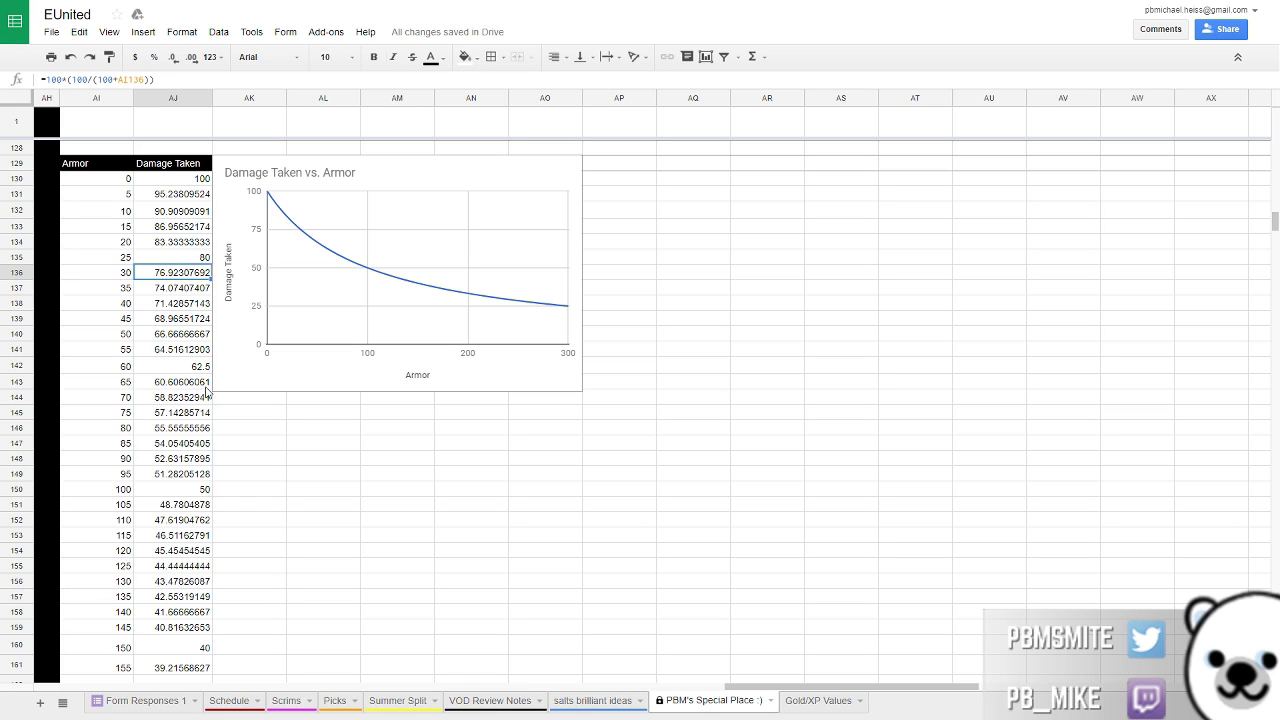
{"action": "left_click", "coordinate": [189, 369]}
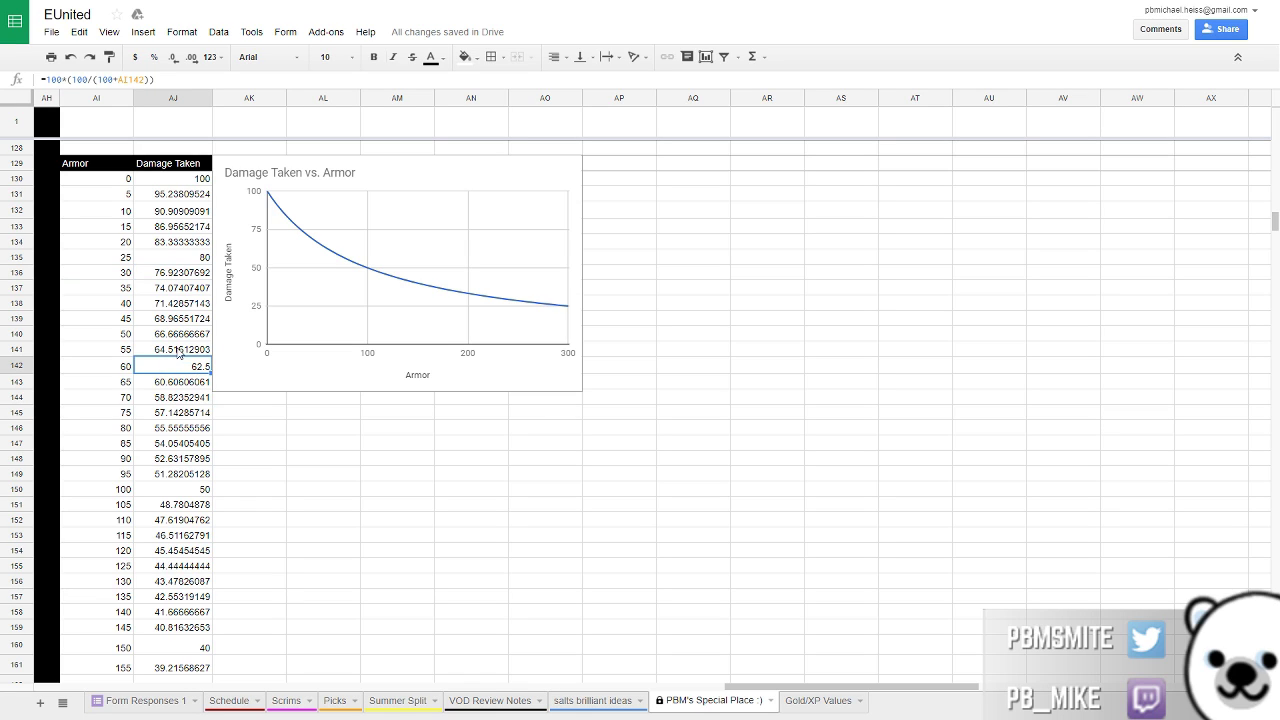
{"action": "left_click", "coordinate": [115, 364]}
{"action": "left_click", "coordinate": [121, 462]}
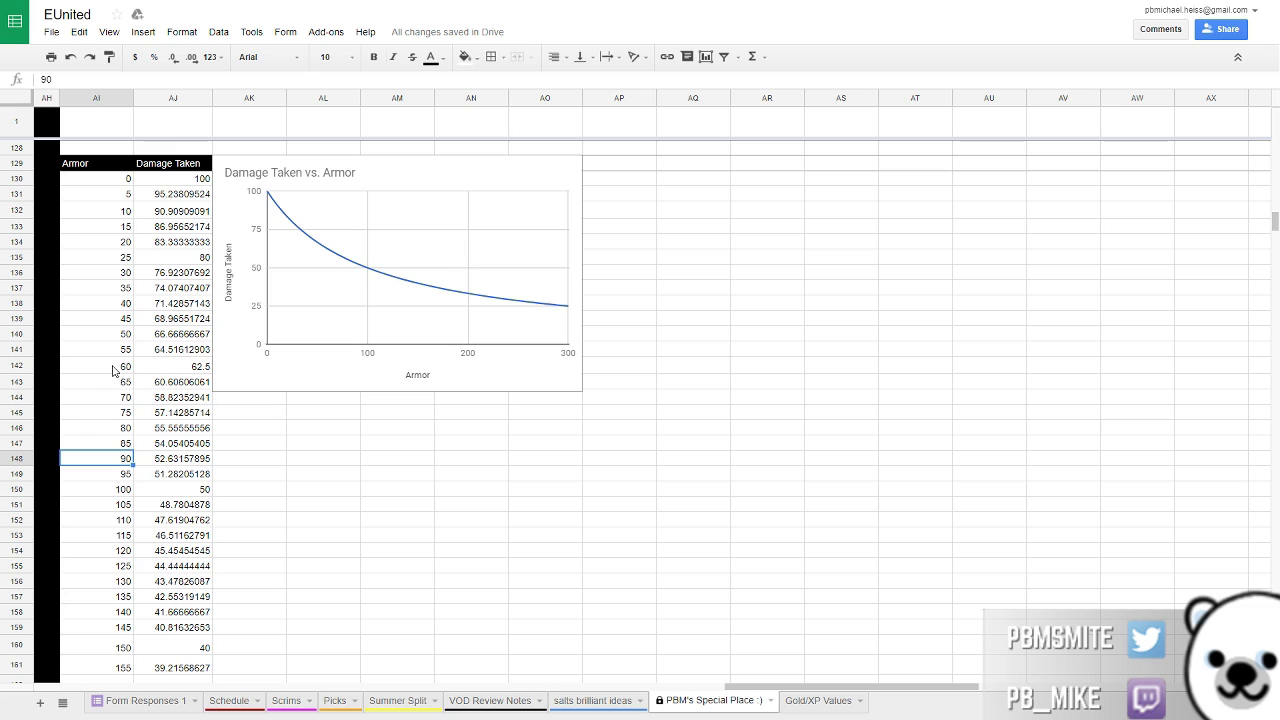
{"action": "left_click", "coordinate": [178, 367]}
{"action": "left_click", "coordinate": [170, 459]}
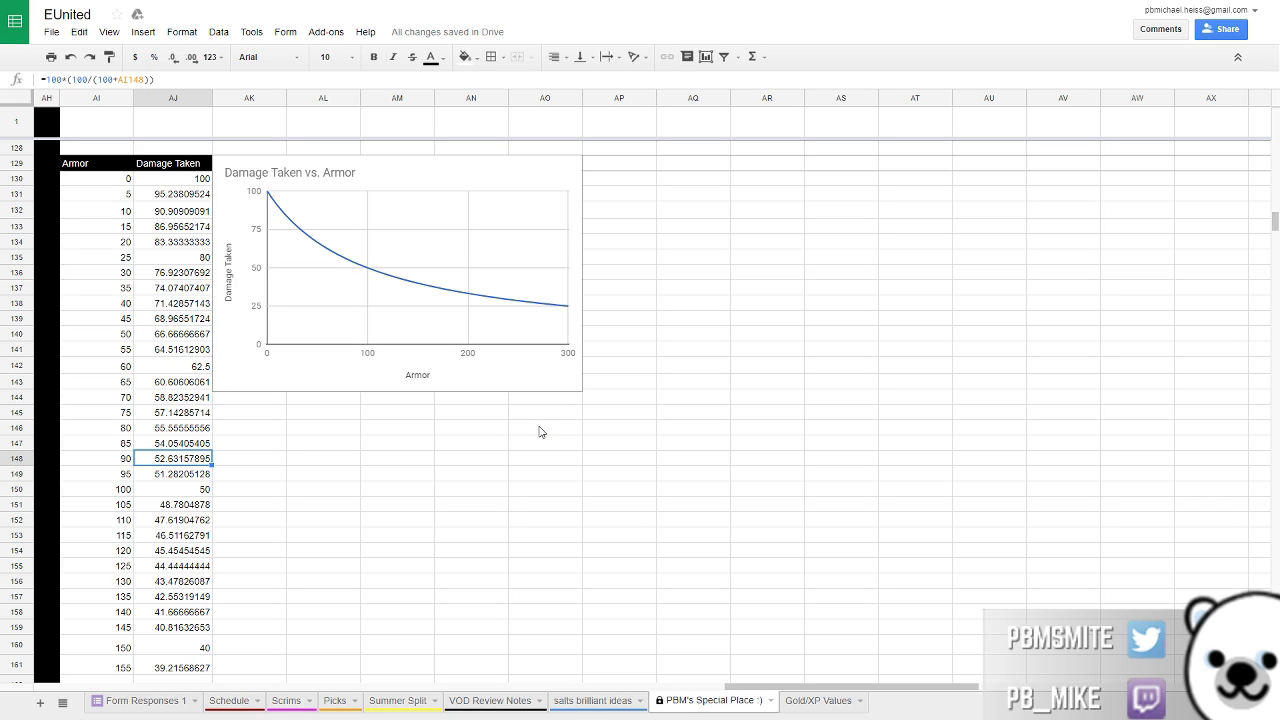
Step: Find the Average Mage Physical Protections by Level and Influence of Helm and Auras table and review its heading
{"action": "left_click_drag", "start_coordinate": [543, 434], "coordinate": [649, 429]}
{"action": "left_click", "coordinate": [687, 403]}
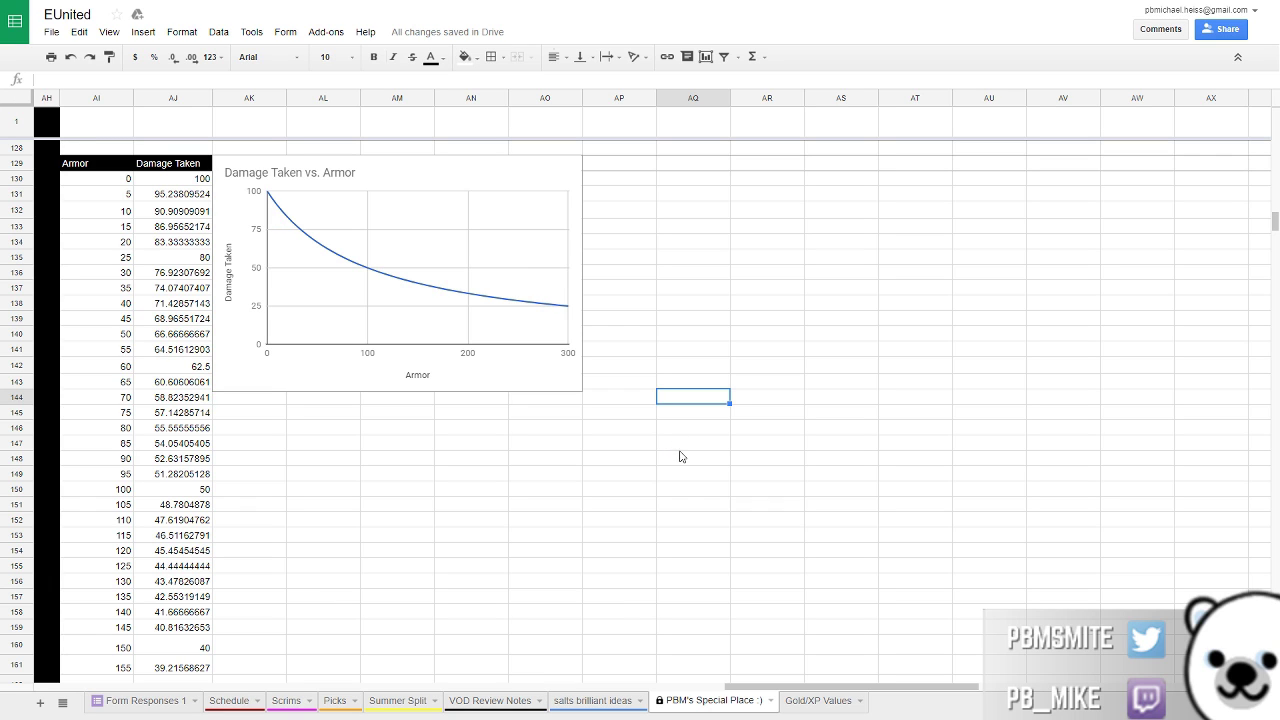
{"action": "scroll", "coordinate": [700, 485], "scroll_direction": "down", "scroll_amount": 8}
{"action": "scroll", "coordinate": [713, 517], "scroll_direction": "down", "scroll_amount": 7}
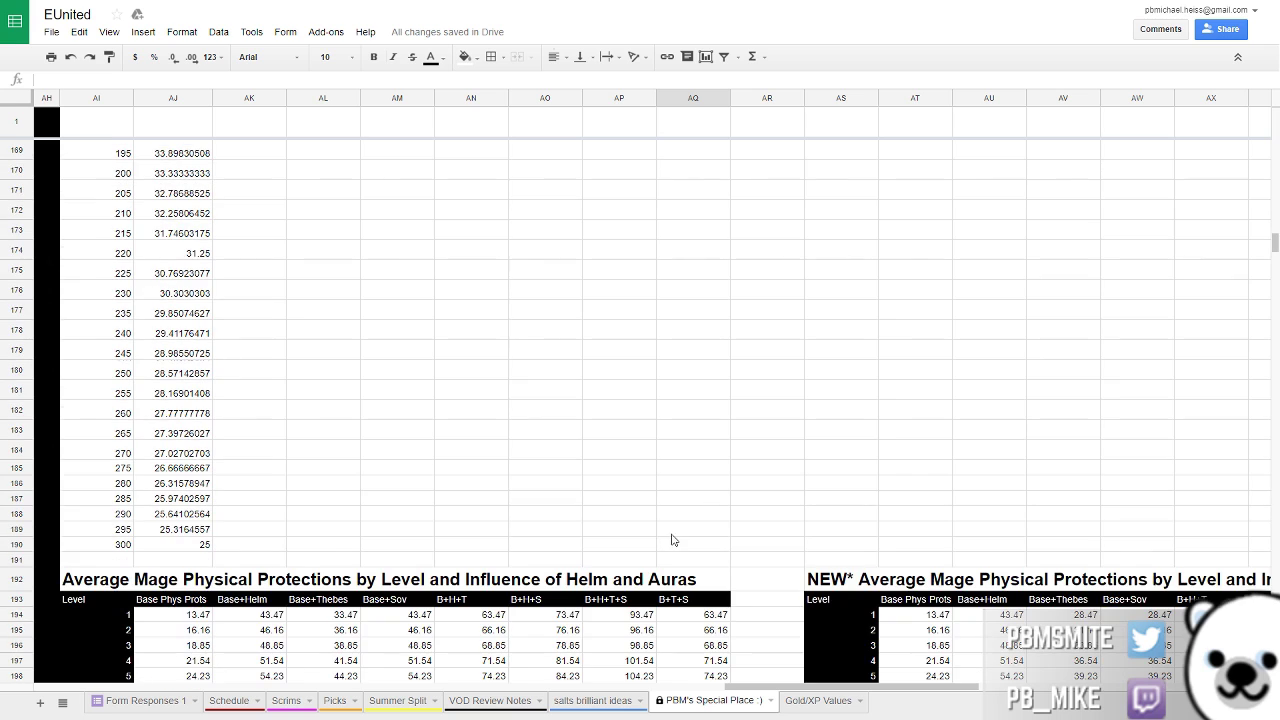
{"action": "scroll", "coordinate": [670, 541], "scroll_direction": "down", "scroll_amount": 2}
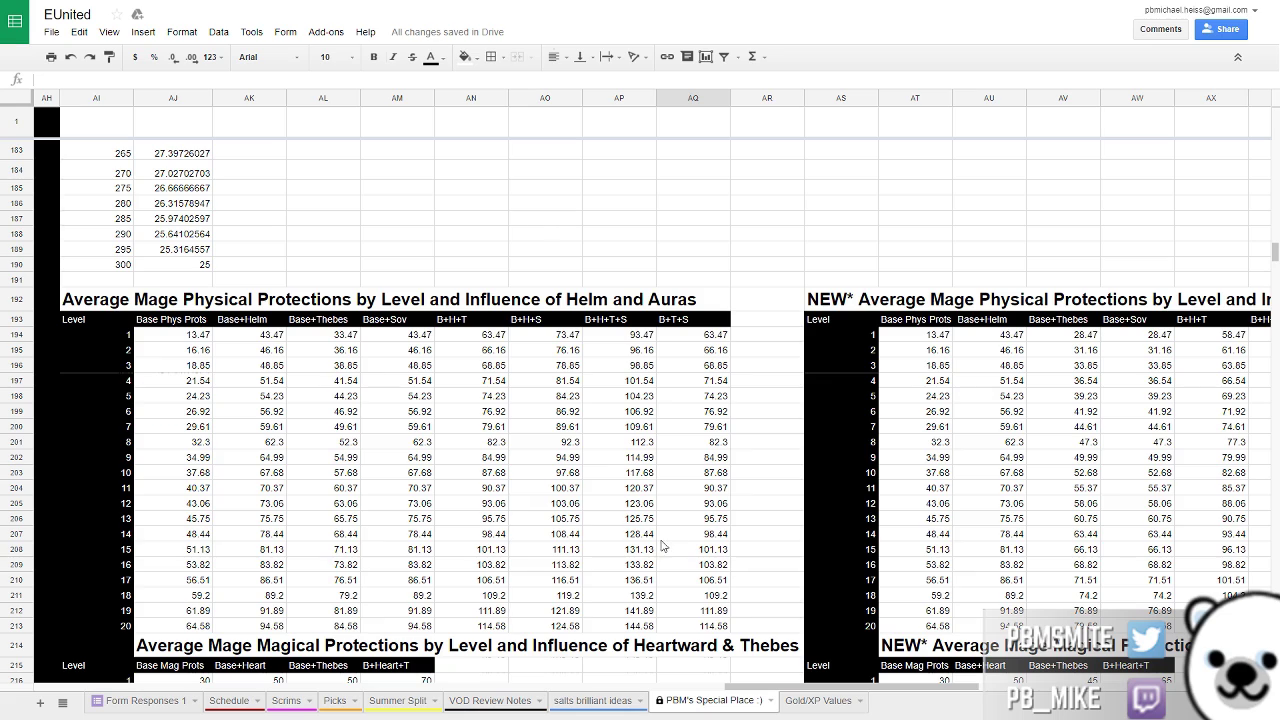
{"action": "left_click", "coordinate": [151, 307]}
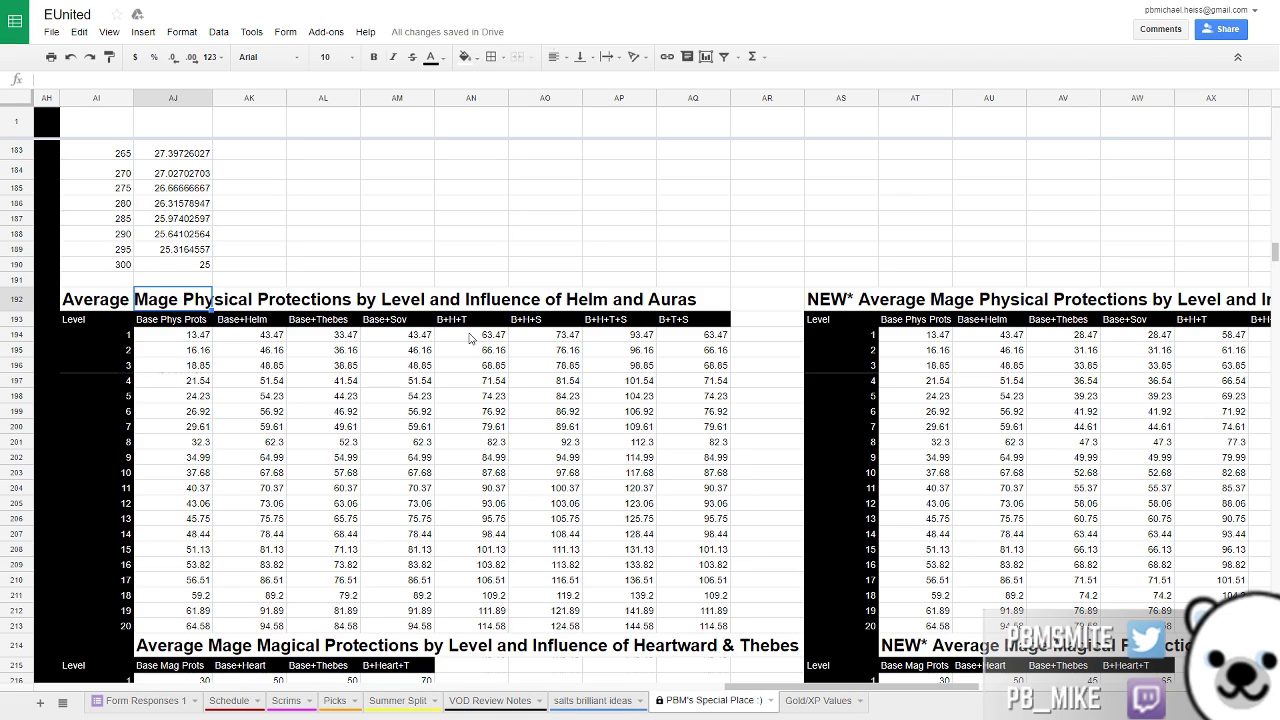
{"action": "left_click", "coordinate": [579, 305]}
{"action": "left_click", "coordinate": [692, 250]}
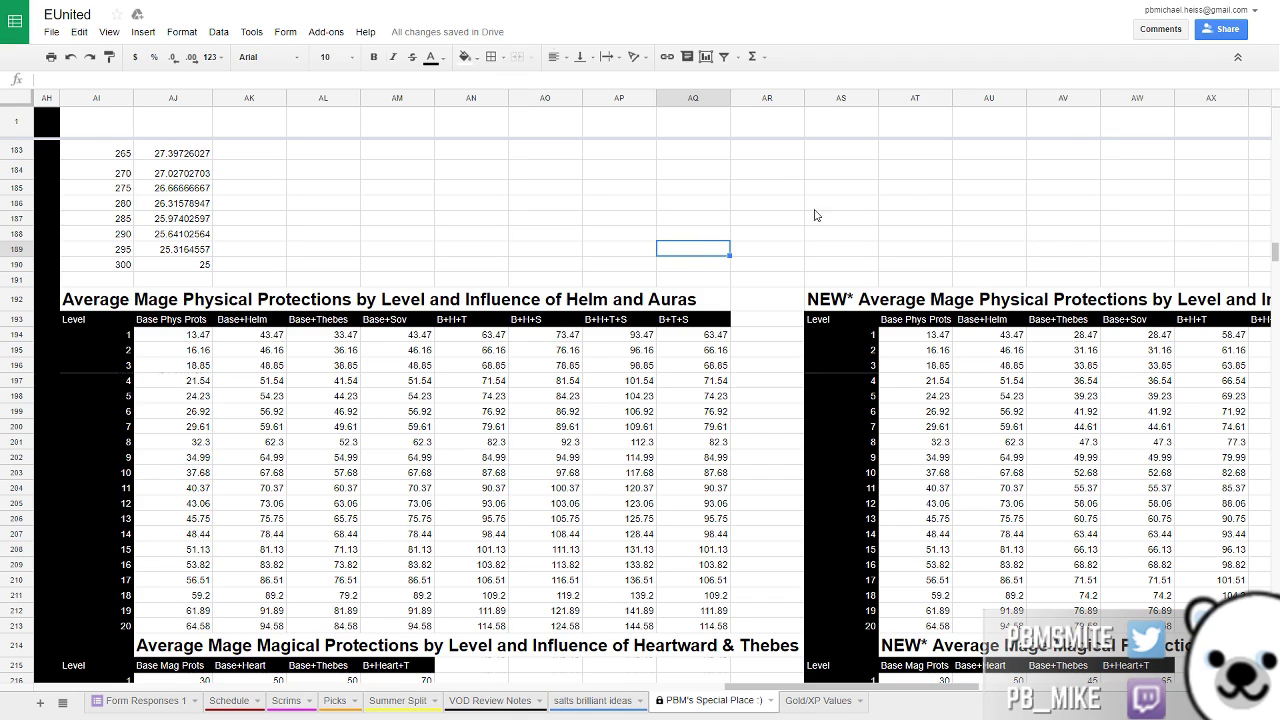
Step: Examine the B+T+S column of the mage physical protections table at level 1 and level 20
{"action": "left_click", "coordinate": [672, 323]}
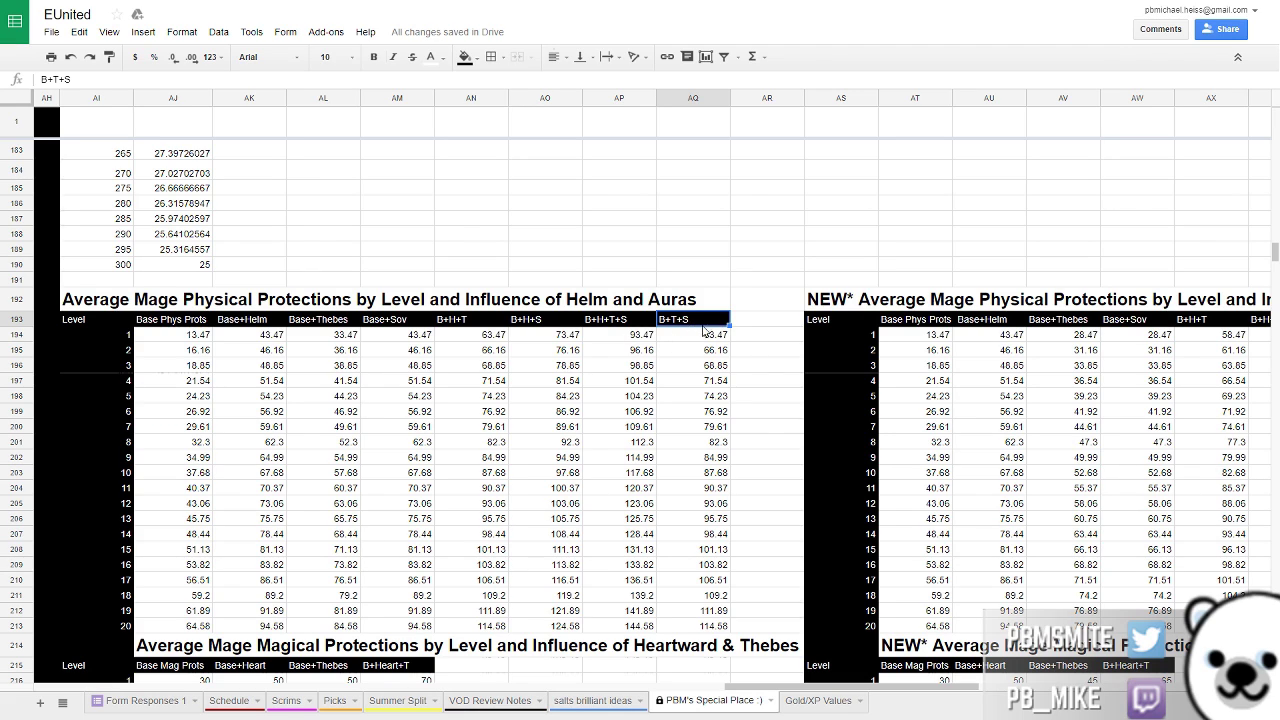
{"action": "left_click", "coordinate": [692, 338]}
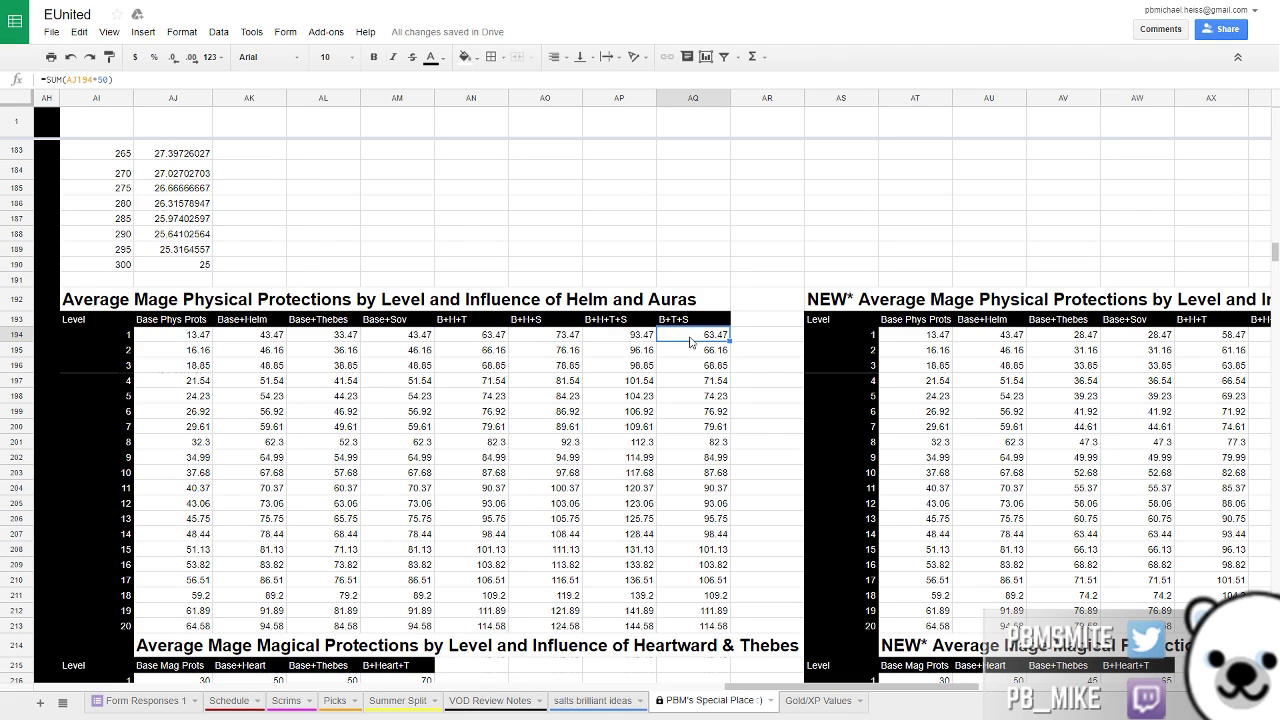
{"action": "left_click", "coordinate": [766, 281]}
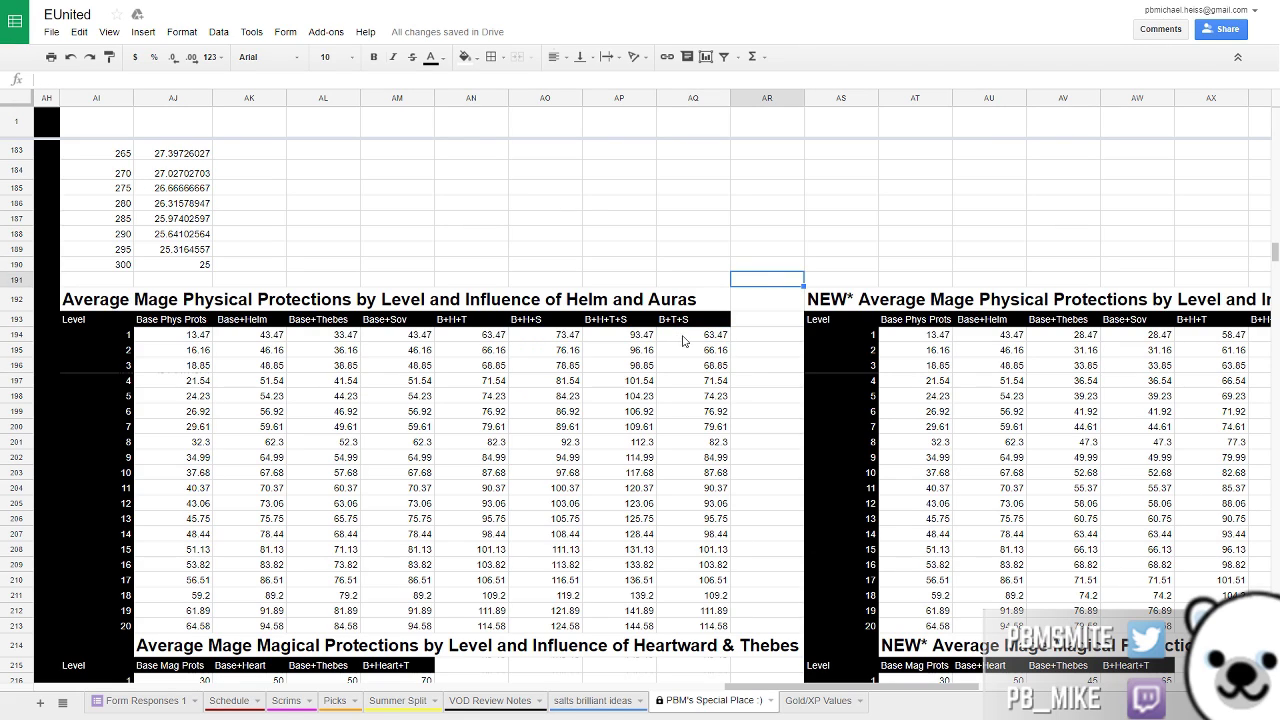
{"action": "left_click", "coordinate": [691, 340]}
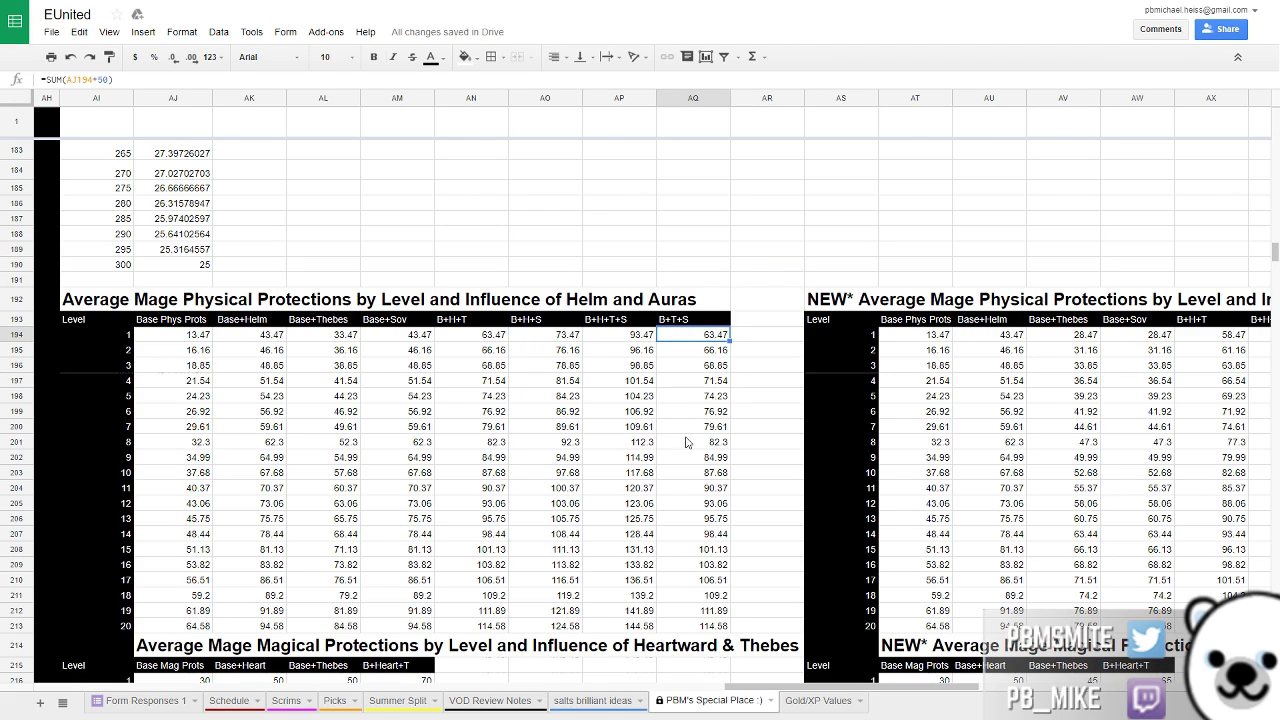
{"action": "left_click", "coordinate": [698, 628]}
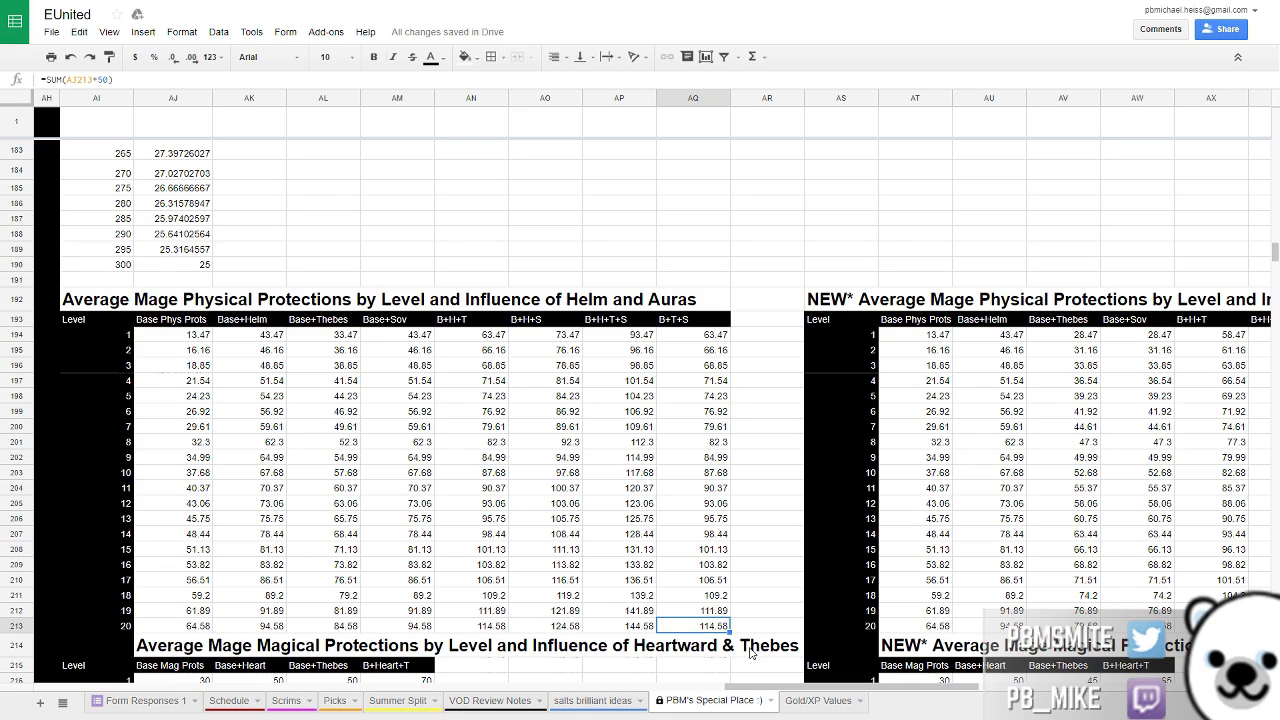
{"action": "left_click", "coordinate": [764, 503]}
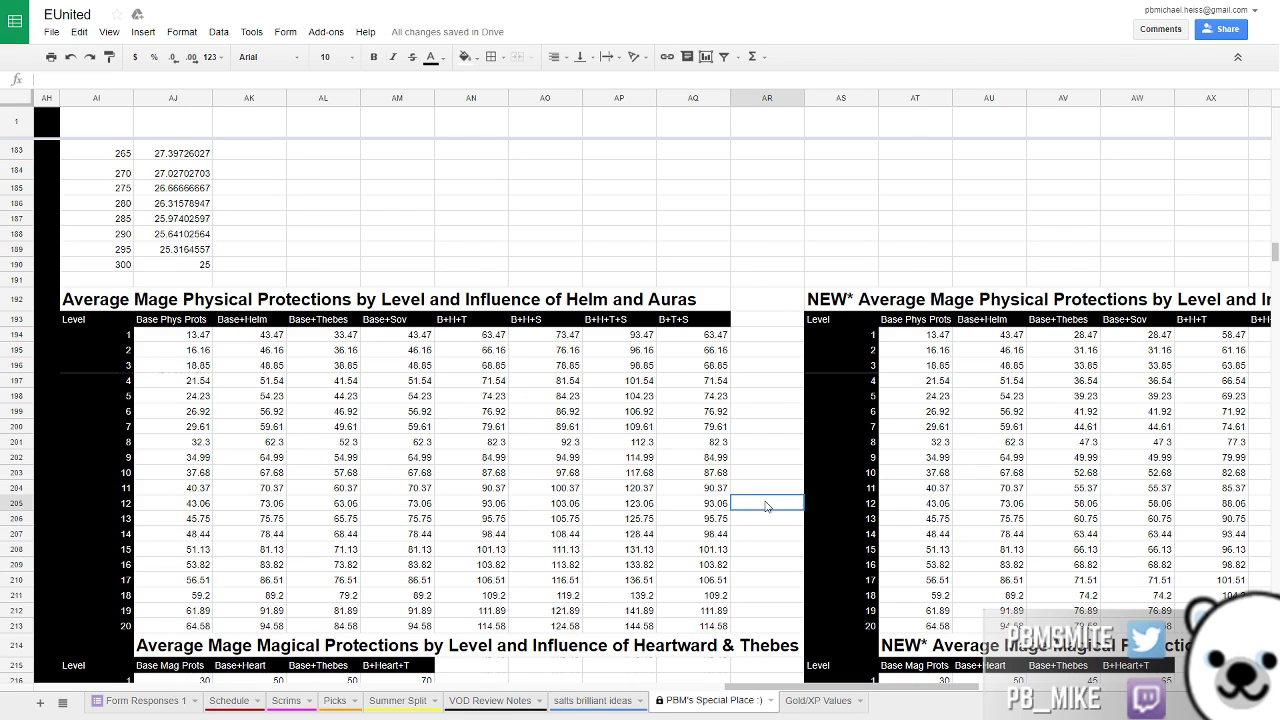
{"action": "left_click", "coordinate": [759, 369]}
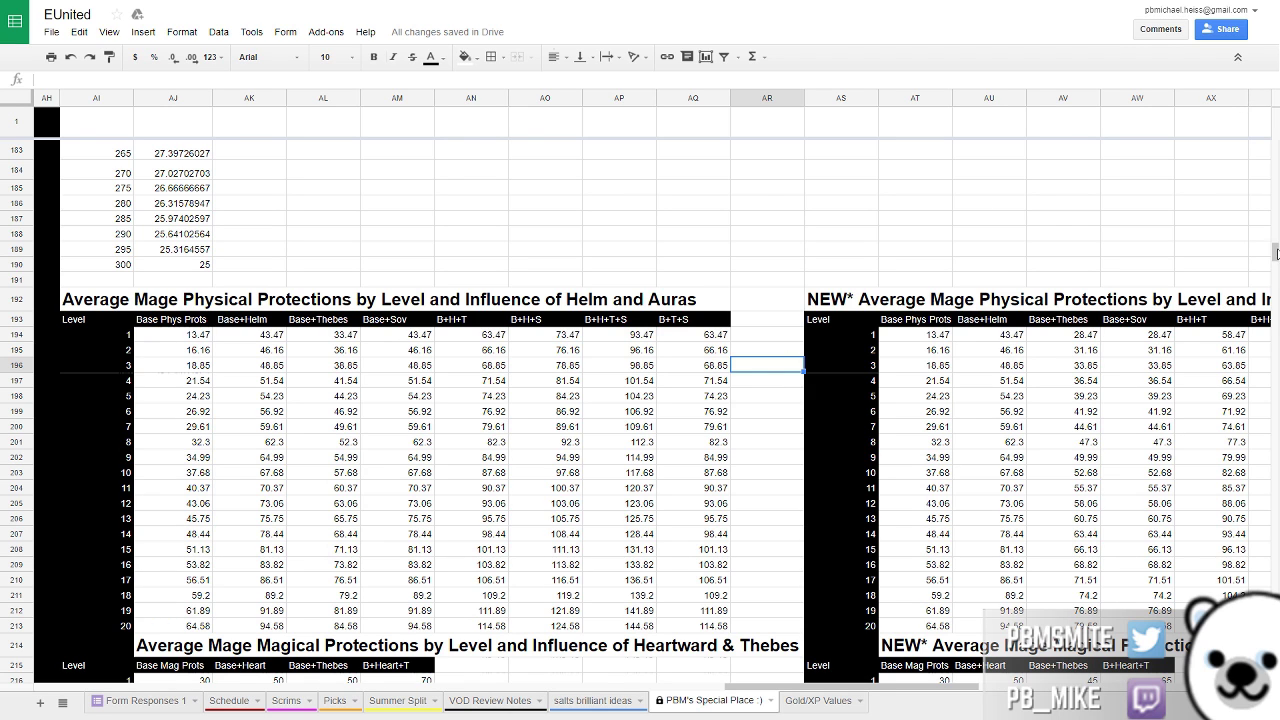
Step: Check the B+Heart+T value at level 20 in the Average Mage Magical Protections table
{"action": "left_click_drag", "start_coordinate": [1275, 254], "coordinate": [1275, 270]}
{"action": "left_click", "coordinate": [604, 468]}
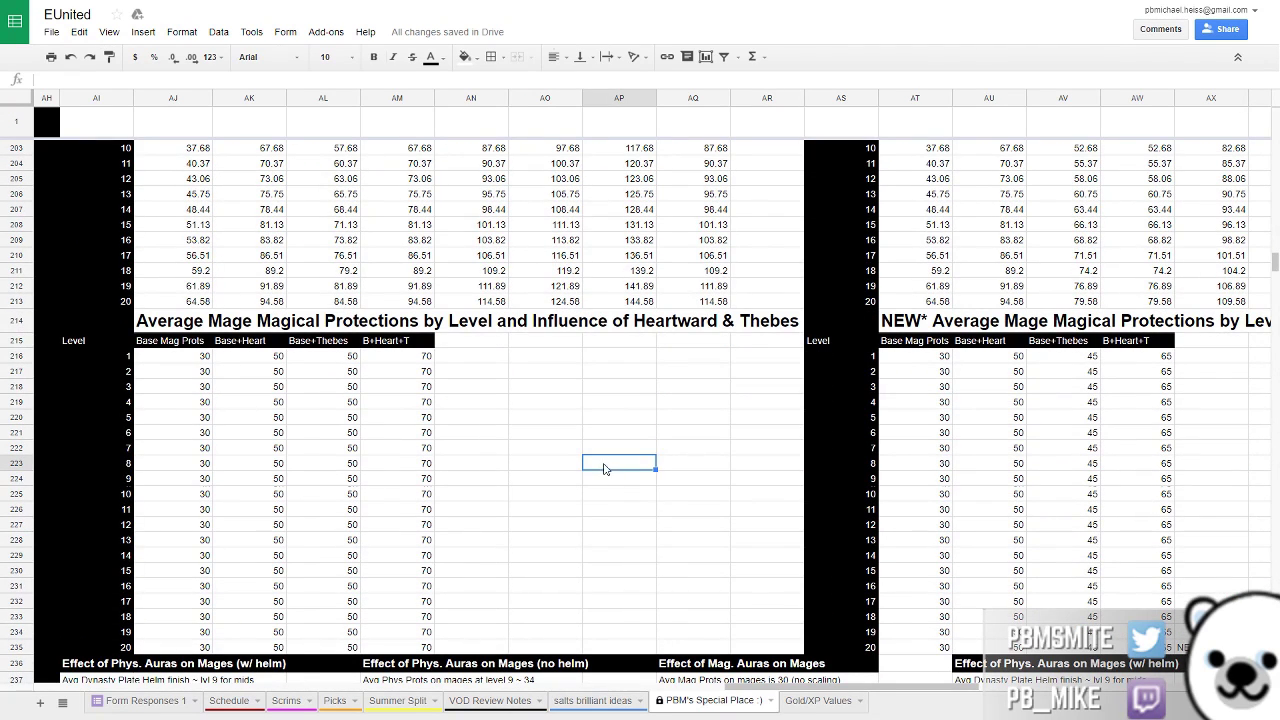
{"action": "left_click", "coordinate": [386, 650]}
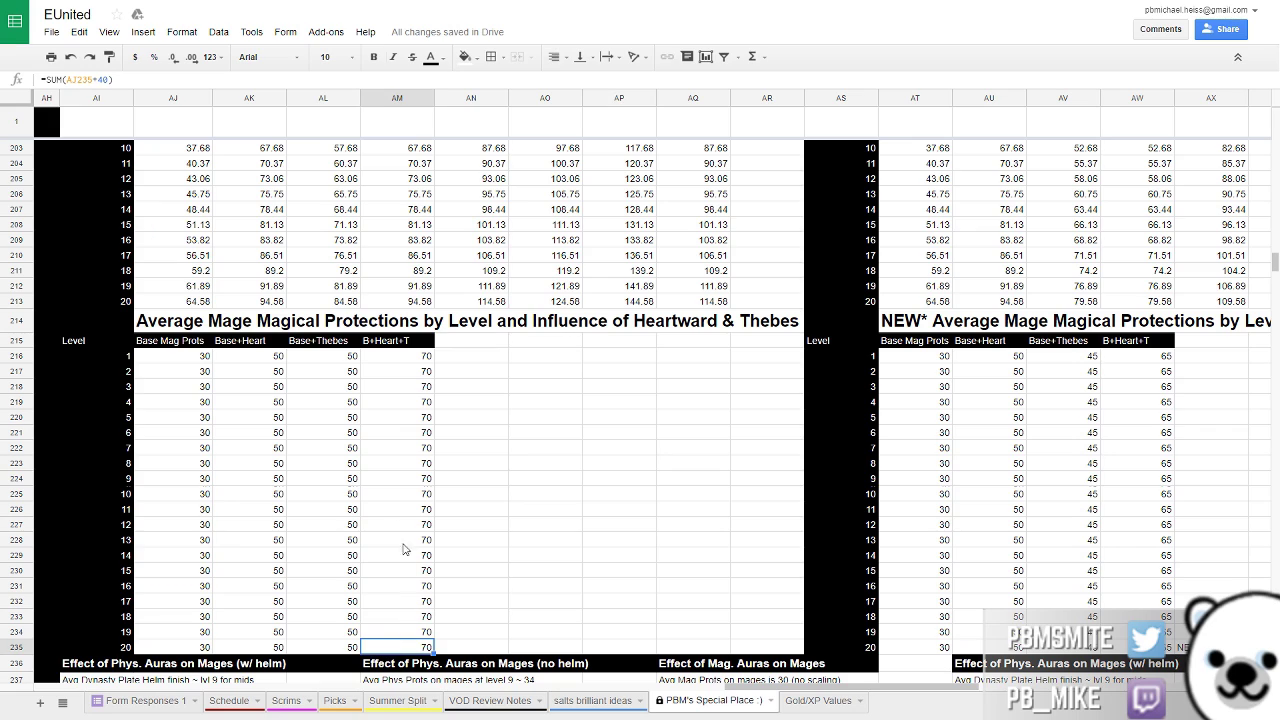
Step: Review the B+Heart+T, Base Mag Prots and Base+Thebes columns in the Average Mage Magical Protections table
{"action": "left_click", "coordinate": [410, 366]}
{"action": "left_click_drag", "start_coordinate": [405, 385], "coordinate": [426, 405]}
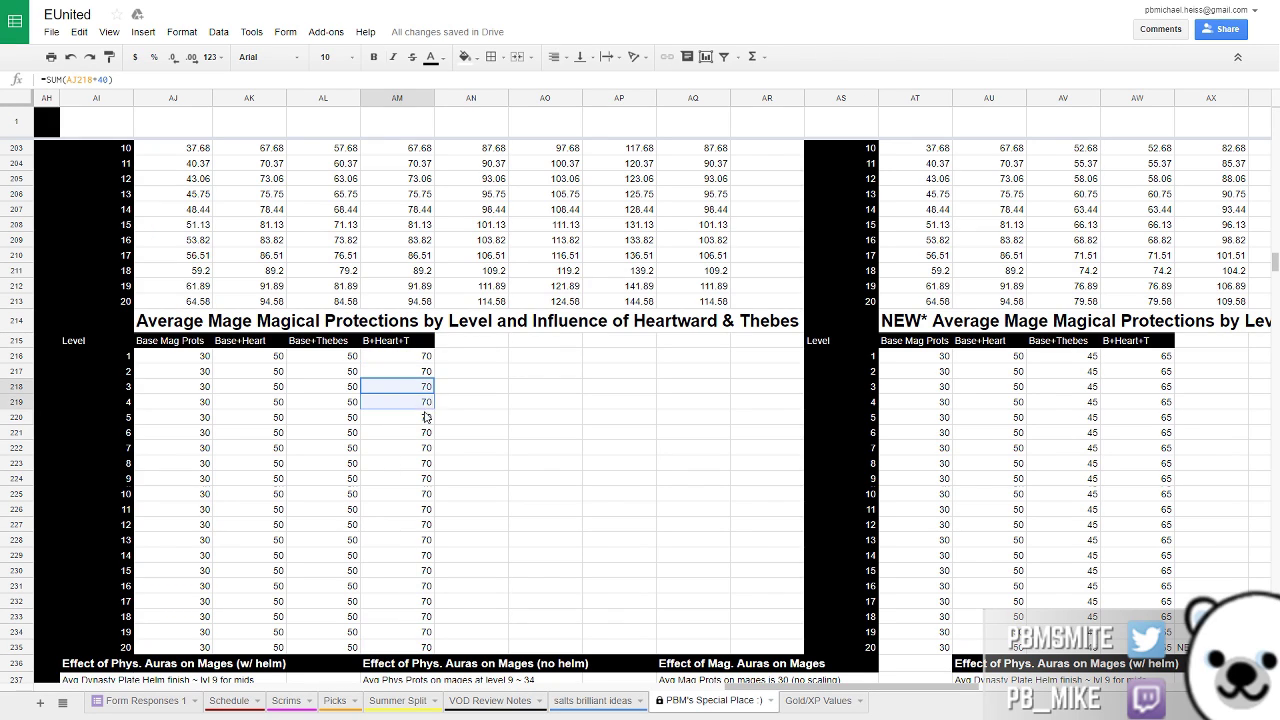
{"action": "left_click", "coordinate": [551, 397]}
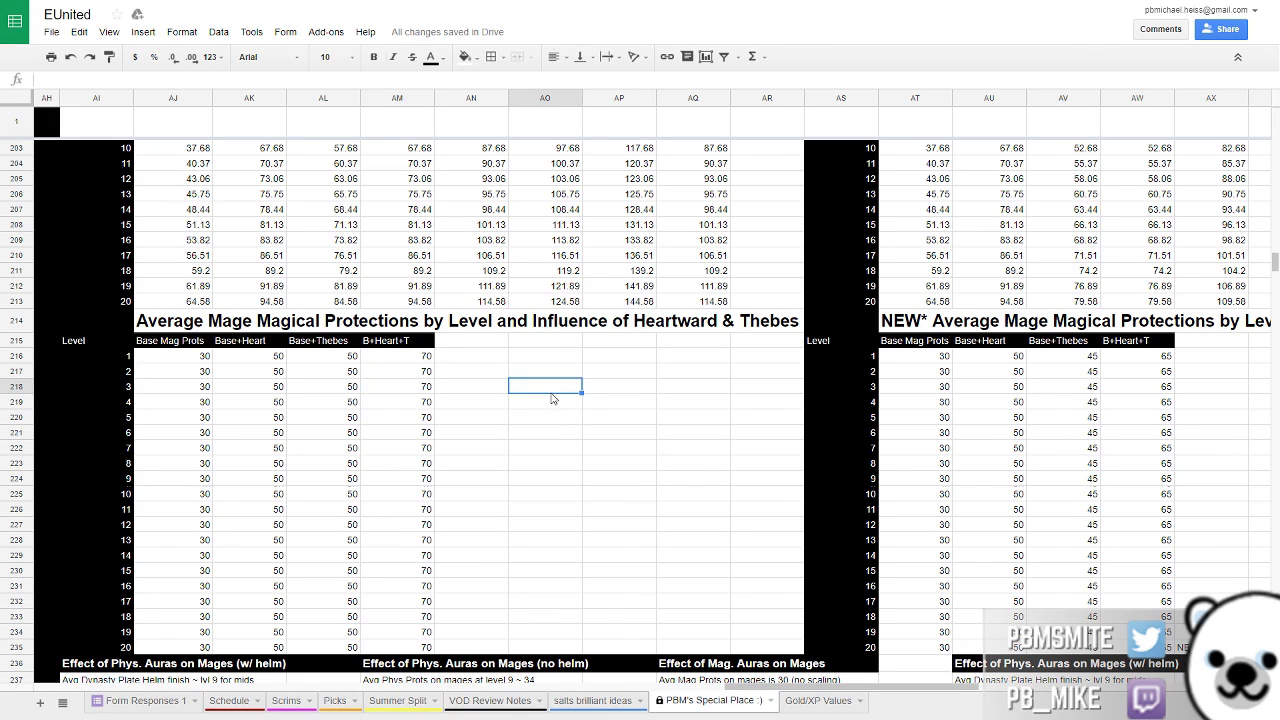
{"action": "left_click", "coordinate": [180, 360]}
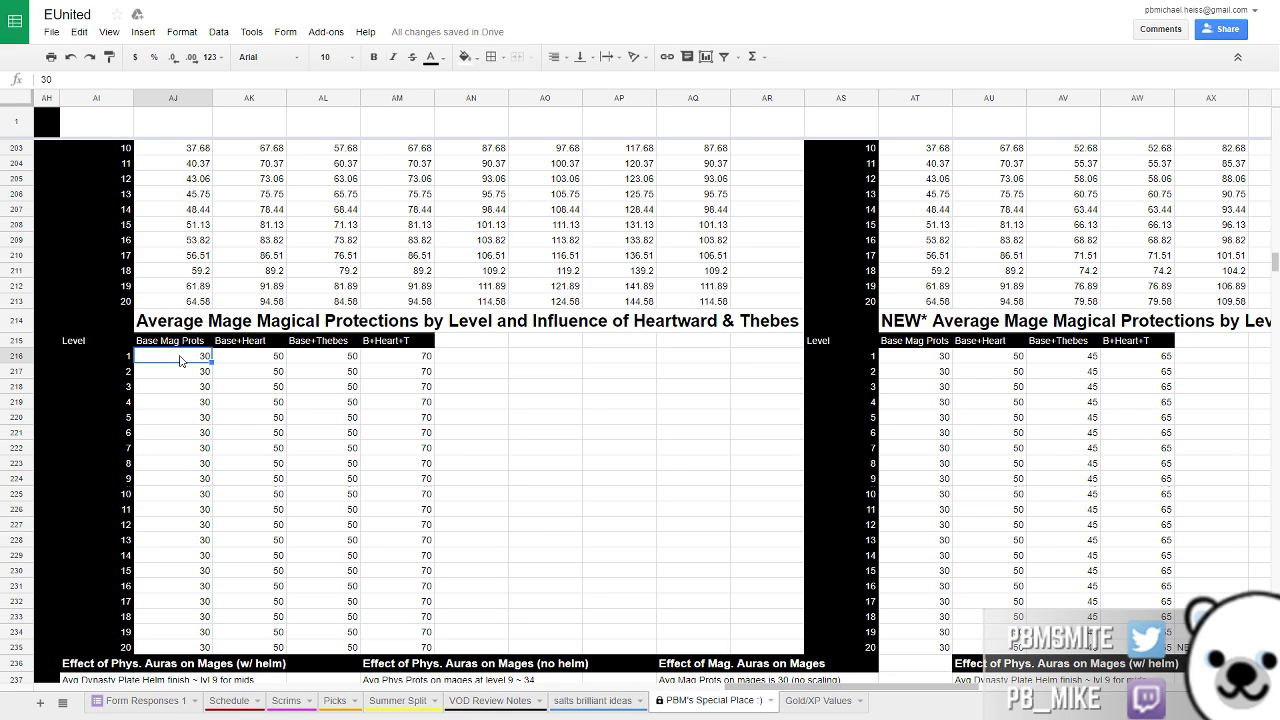
{"action": "left_click", "coordinate": [298, 388]}
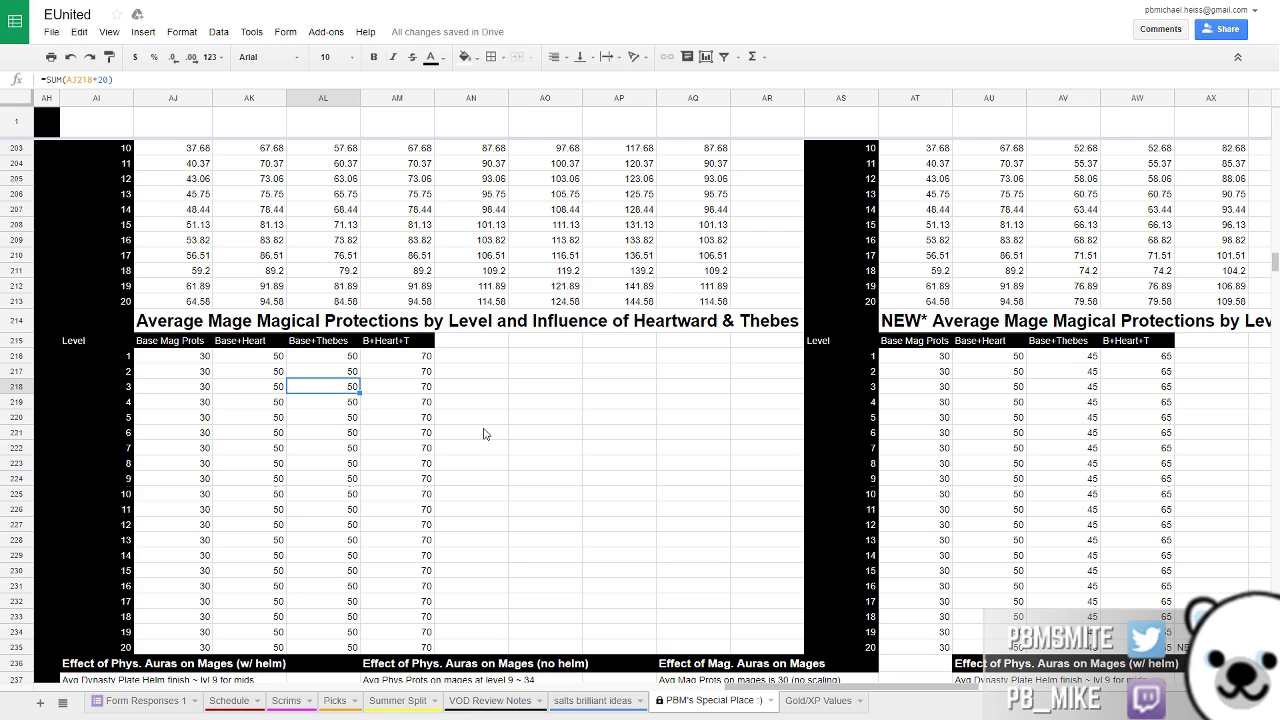
Step: Return to the Average Mage Physical Protections table and check the B+T+S value at level 1
{"action": "scroll", "coordinate": [488, 426], "scroll_direction": "up", "scroll_amount": 3}
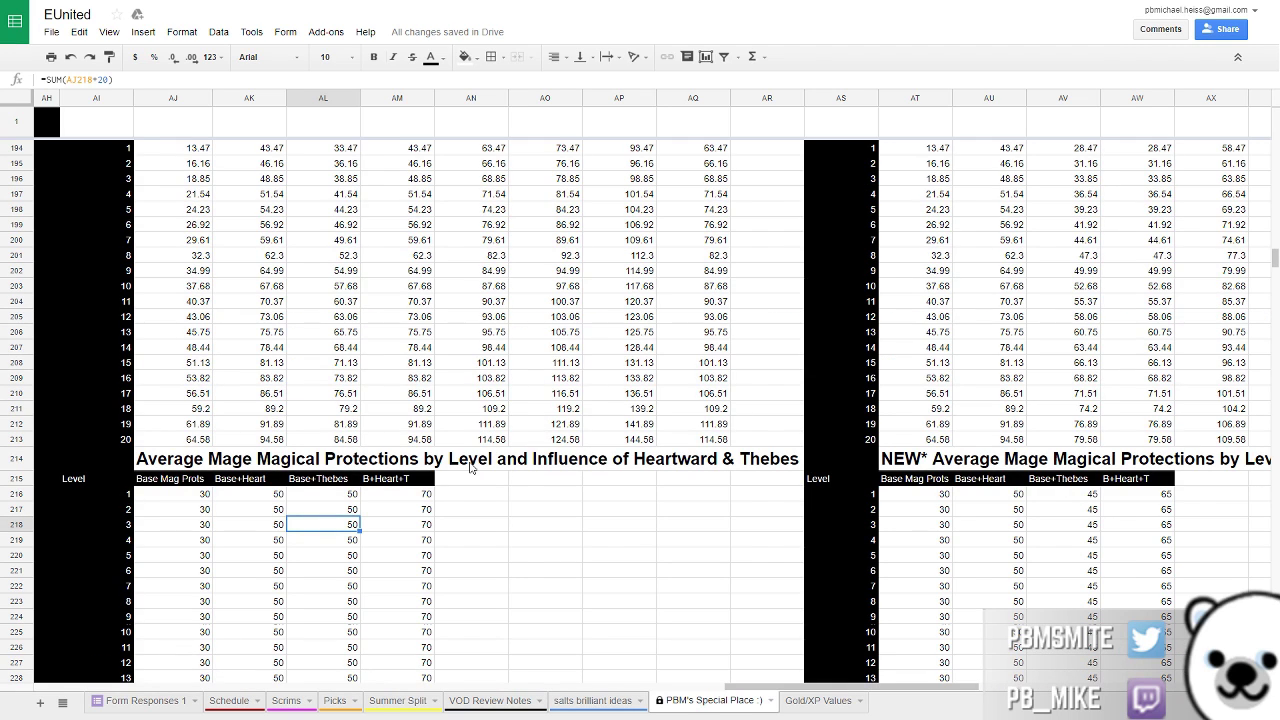
{"action": "scroll", "coordinate": [475, 470], "scroll_direction": "up", "scroll_amount": 3}
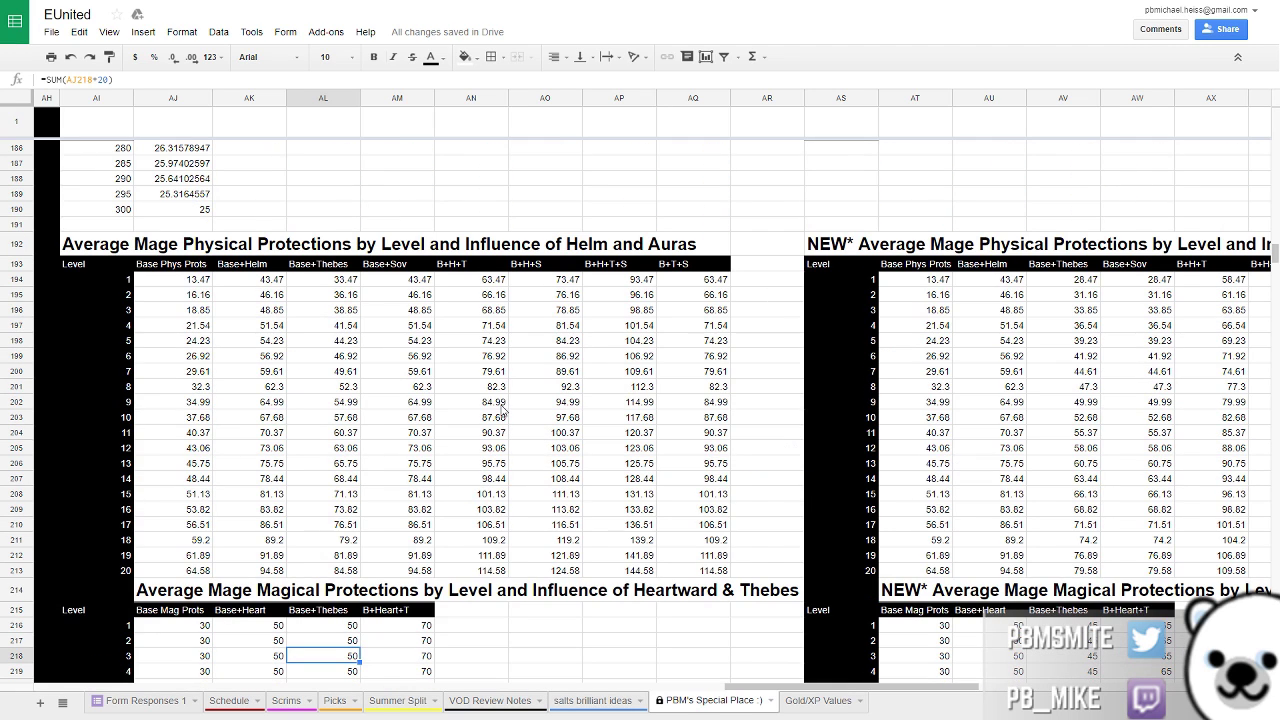
{"action": "left_click", "coordinate": [700, 282]}
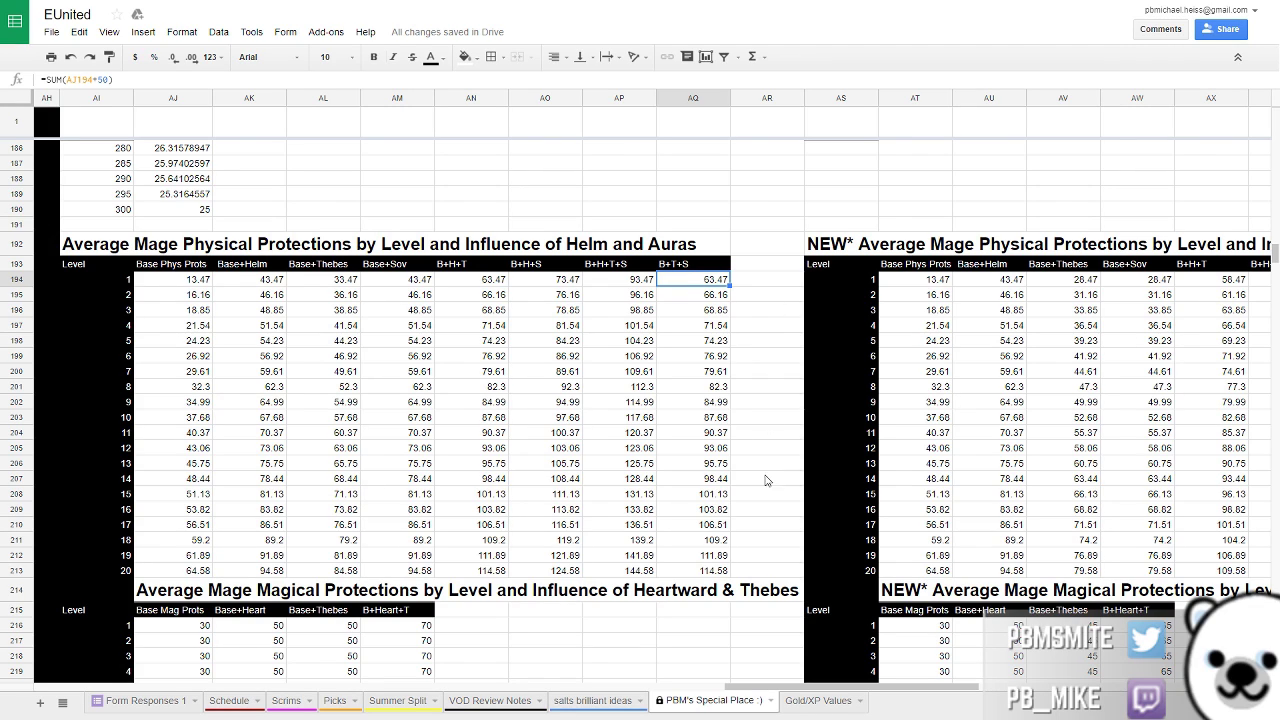
Step: Compare the NEW* mage physical and magical protections tables with the original ones, including the new B+Heart+T value at level 1
{"action": "left_click_drag", "start_coordinate": [768, 693], "coordinate": [804, 689]}
{"action": "left_click", "coordinate": [1037, 625]}
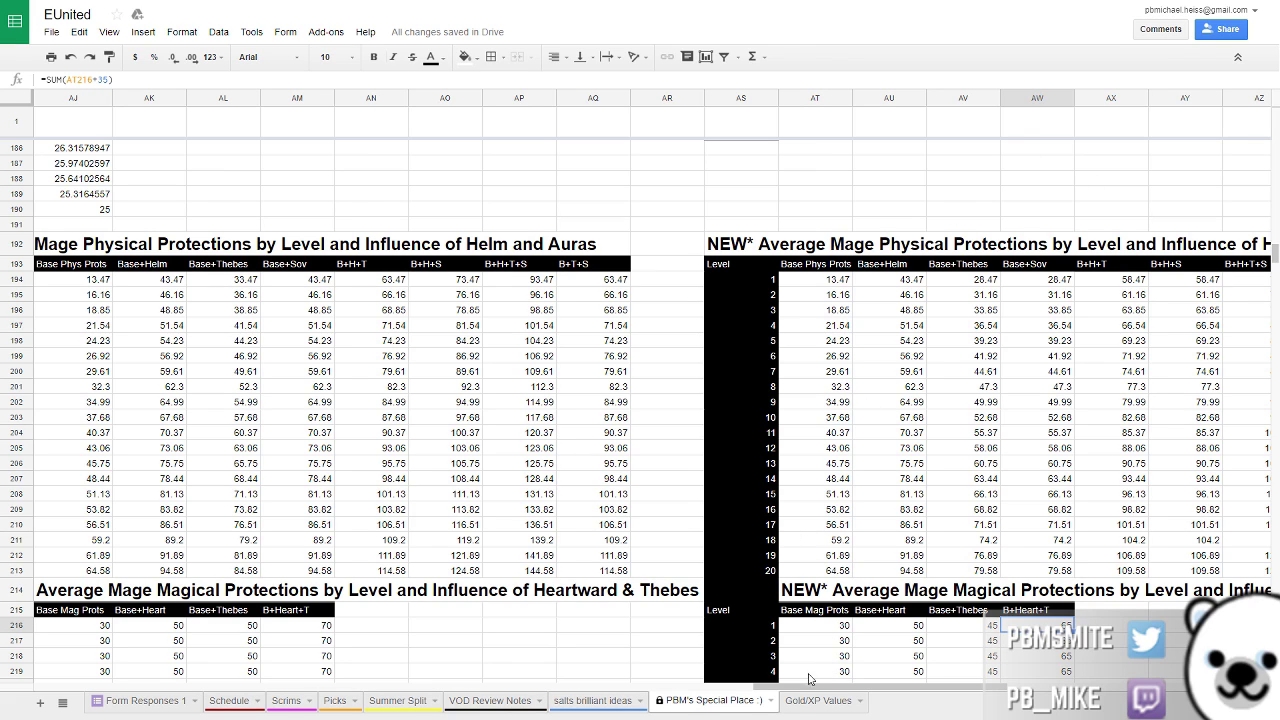
{"action": "left_click_drag", "start_coordinate": [815, 688], "coordinate": [875, 684]}
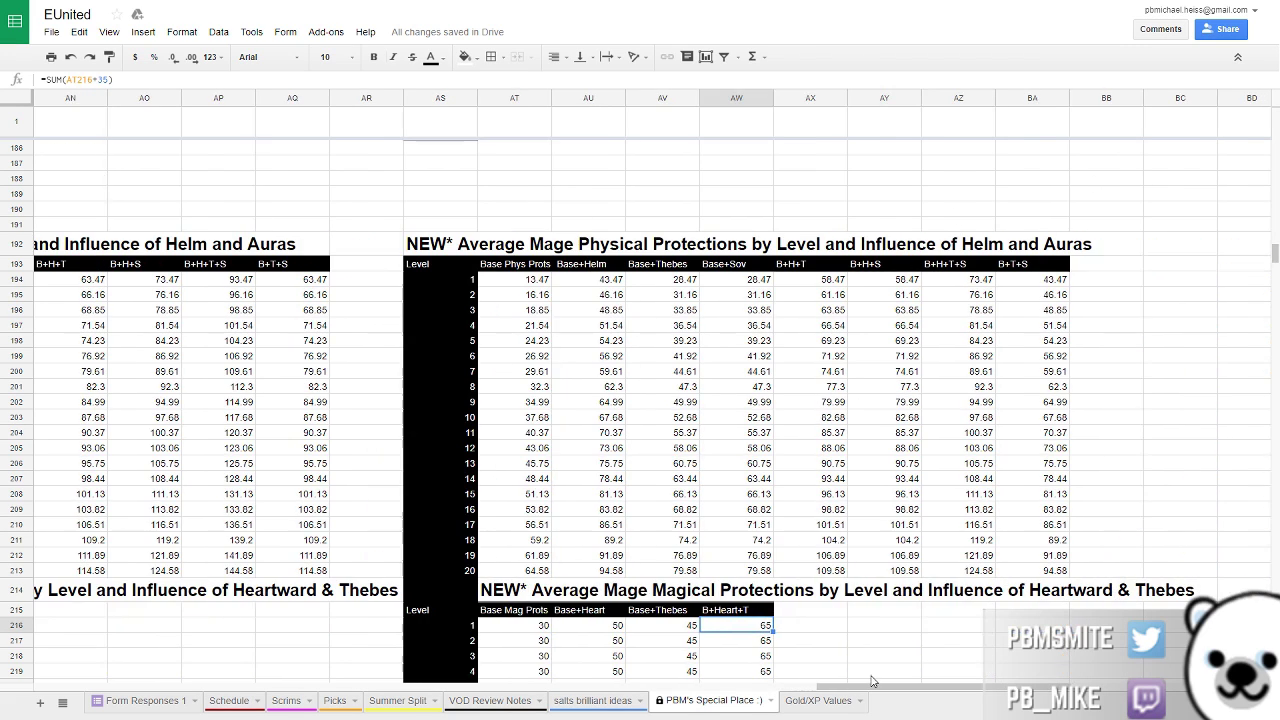
{"action": "left_click", "coordinate": [1098, 512]}
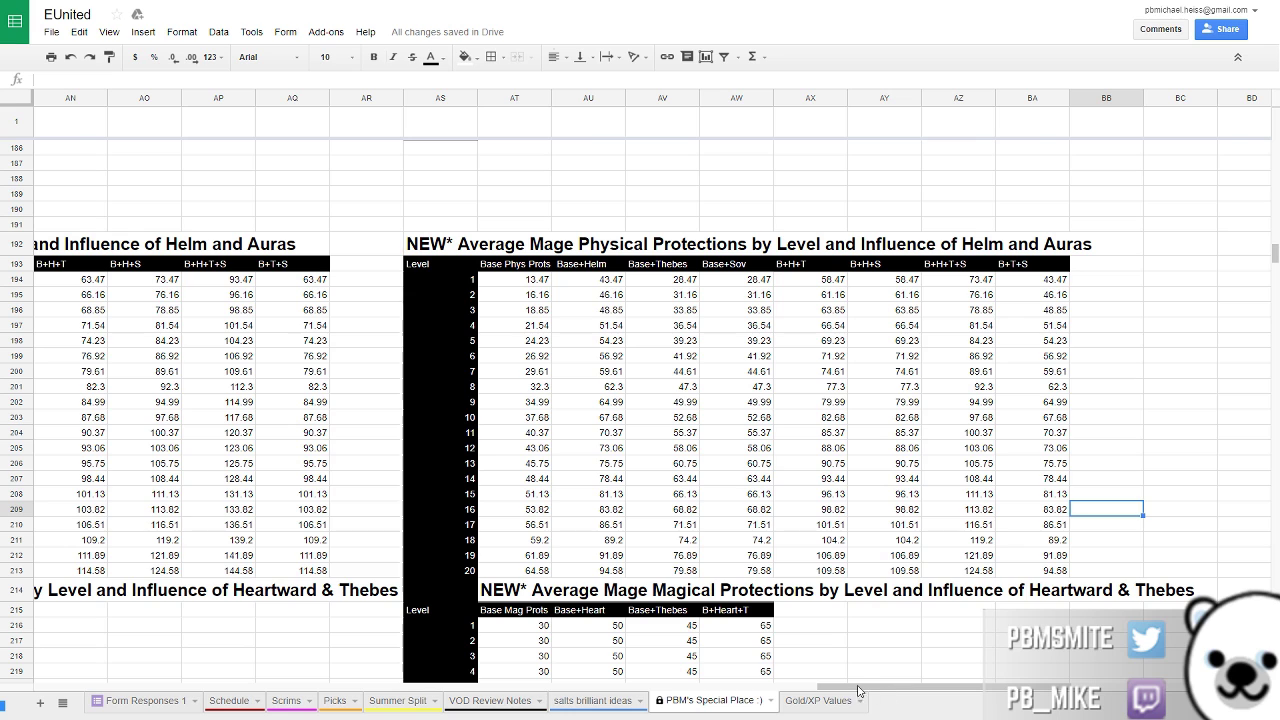
{"action": "left_click_drag", "start_coordinate": [862, 689], "coordinate": [775, 684]}
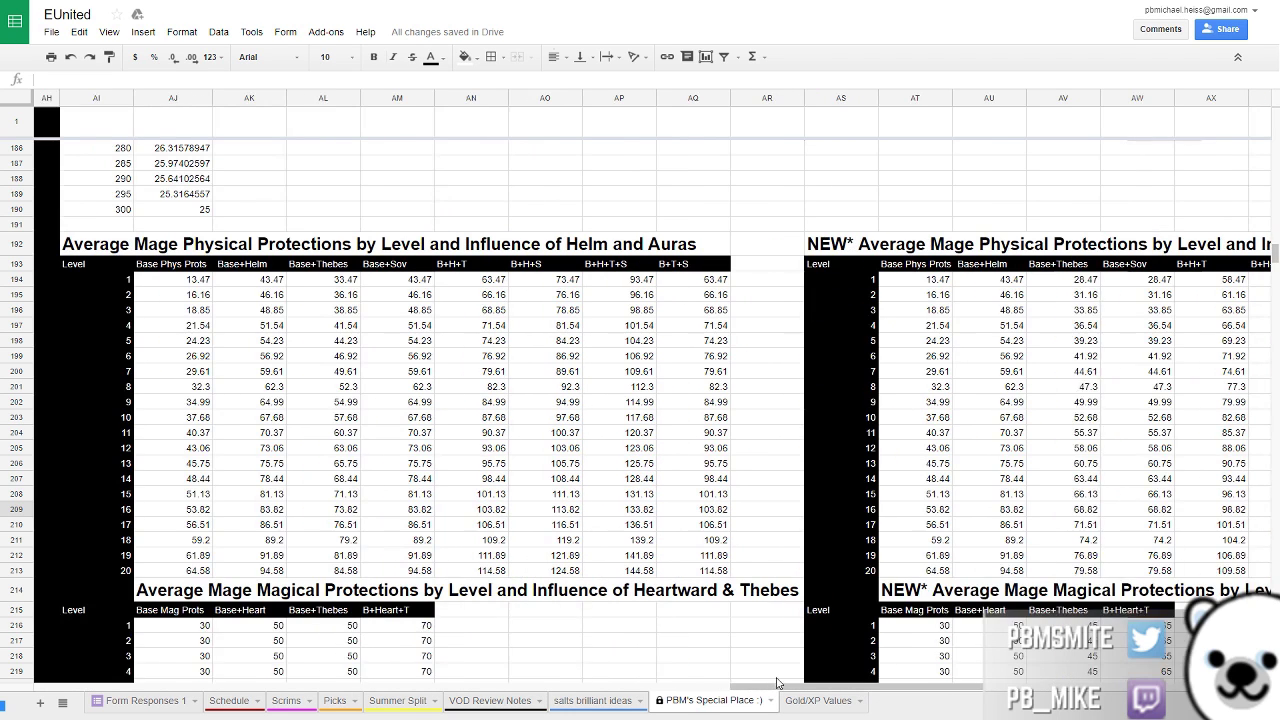
Step: Find the Effect of Phys. Auras on Mages sections below the tables and review the with-helm and no-helm blocks
{"action": "scroll", "coordinate": [697, 573], "scroll_direction": "down", "scroll_amount": 10}
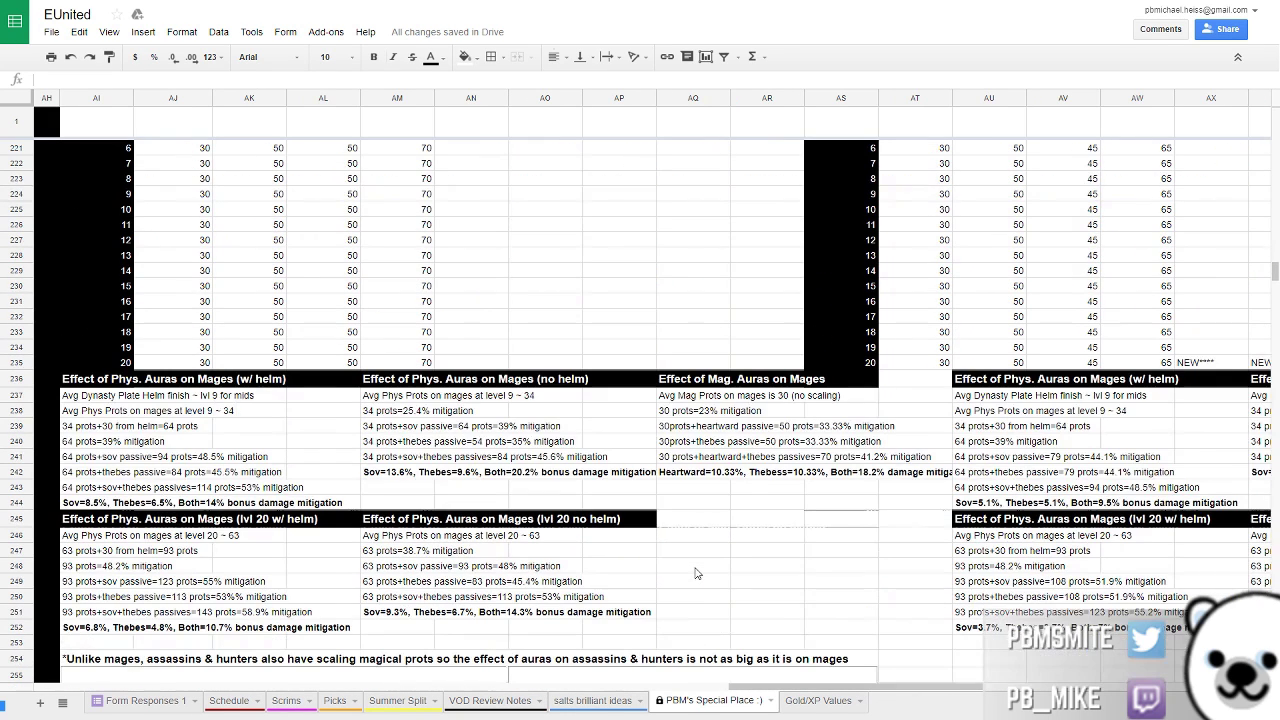
{"action": "left_click", "coordinate": [498, 520]}
{"action": "left_click", "coordinate": [440, 487]}
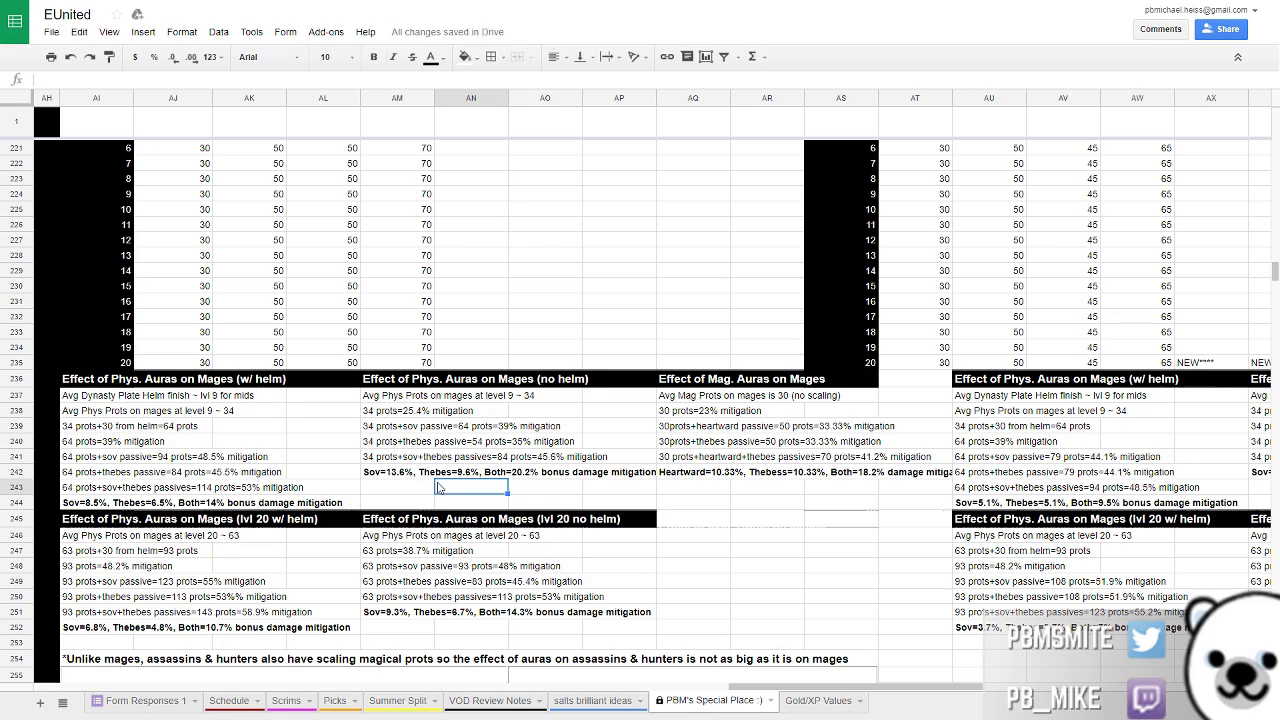
{"action": "left_click", "coordinate": [436, 478]}
{"action": "left_click", "coordinate": [279, 416]}
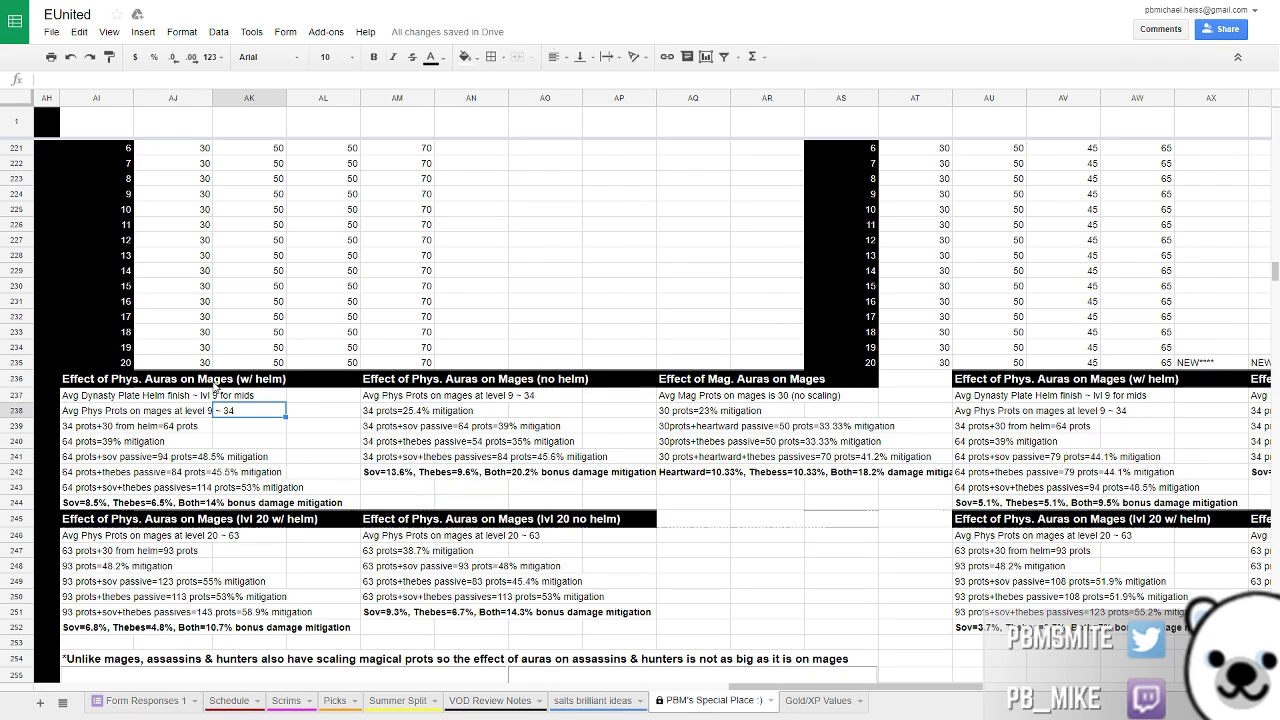
{"action": "left_click", "coordinate": [210, 383]}
{"action": "left_click", "coordinate": [324, 456]}
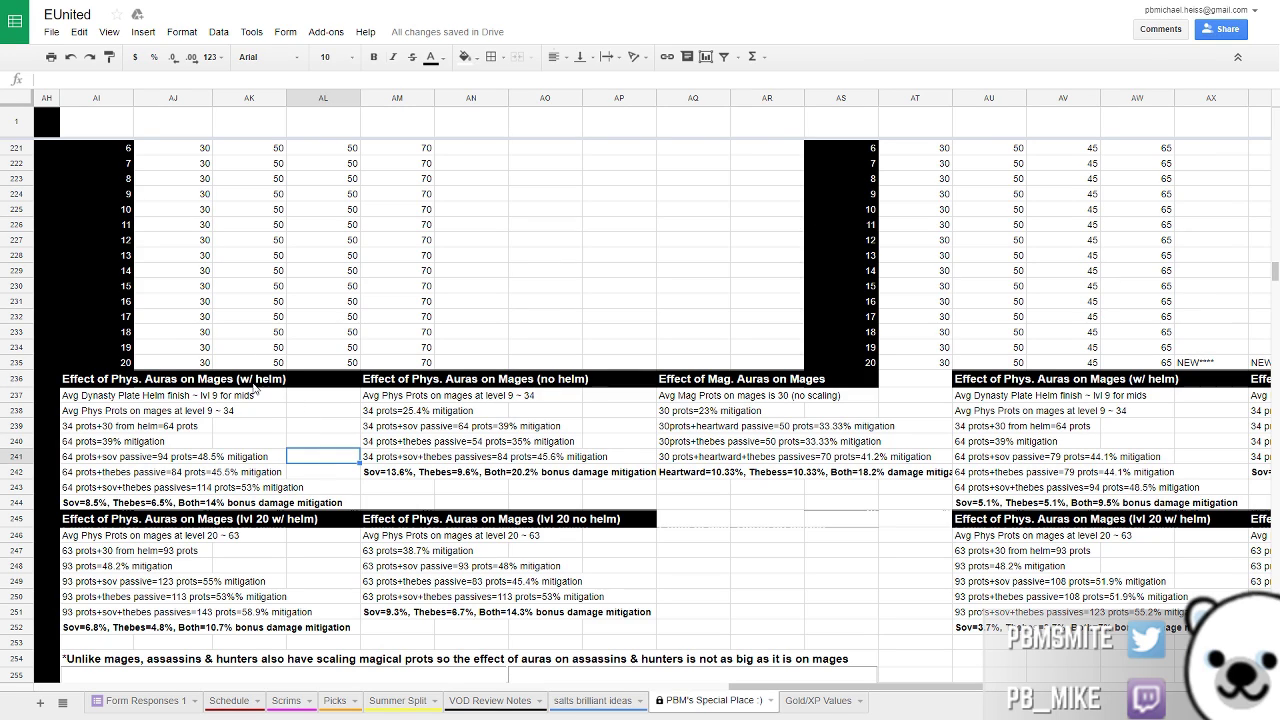
{"action": "left_click", "coordinate": [249, 389]}
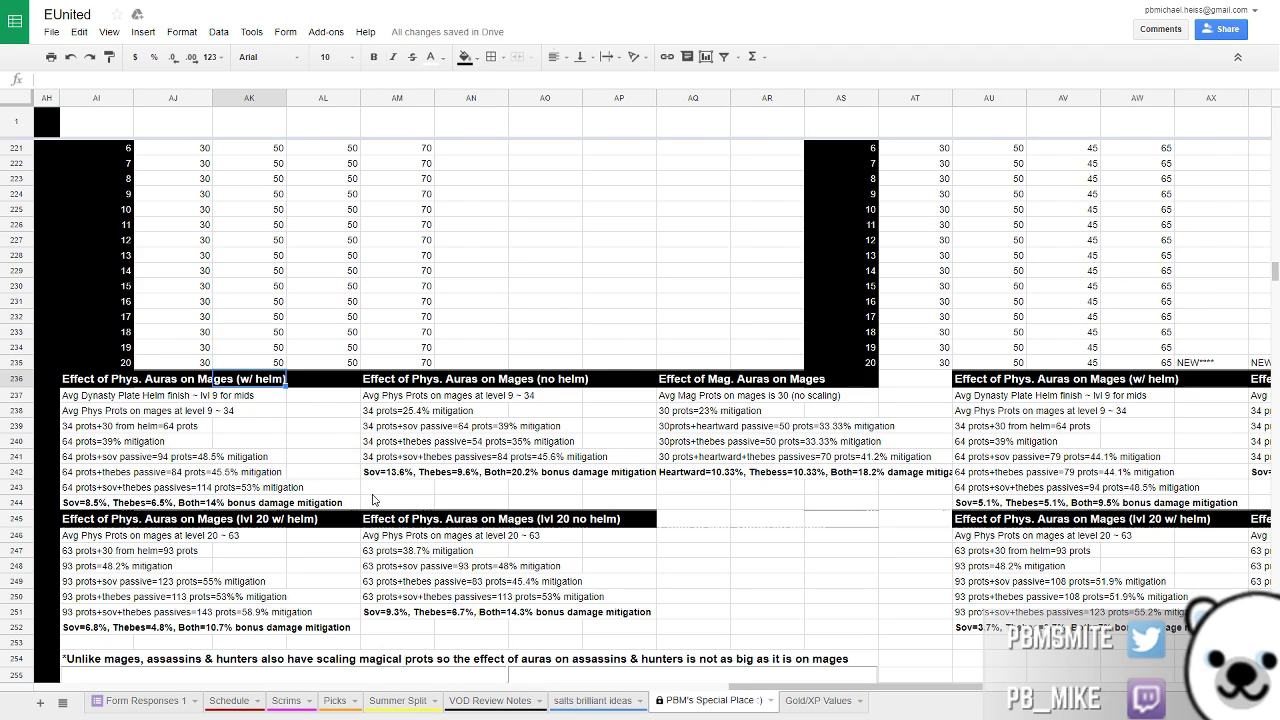
{"action": "left_click", "coordinate": [415, 490]}
{"action": "left_click", "coordinate": [480, 490]}
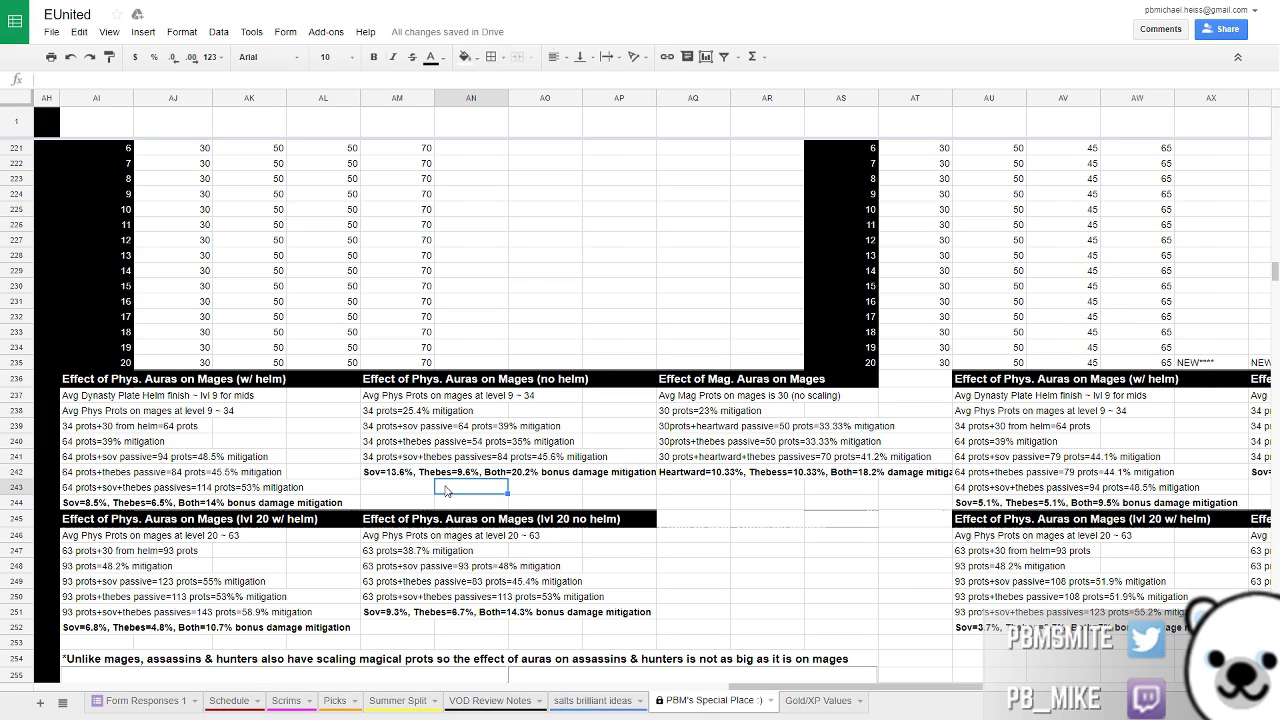
{"action": "left_click", "coordinate": [400, 412]}
{"action": "left_click", "coordinate": [397, 401]}
{"action": "left_click_drag", "start_coordinate": [372, 388], "coordinate": [520, 483]}
{"action": "left_click", "coordinate": [545, 502]}
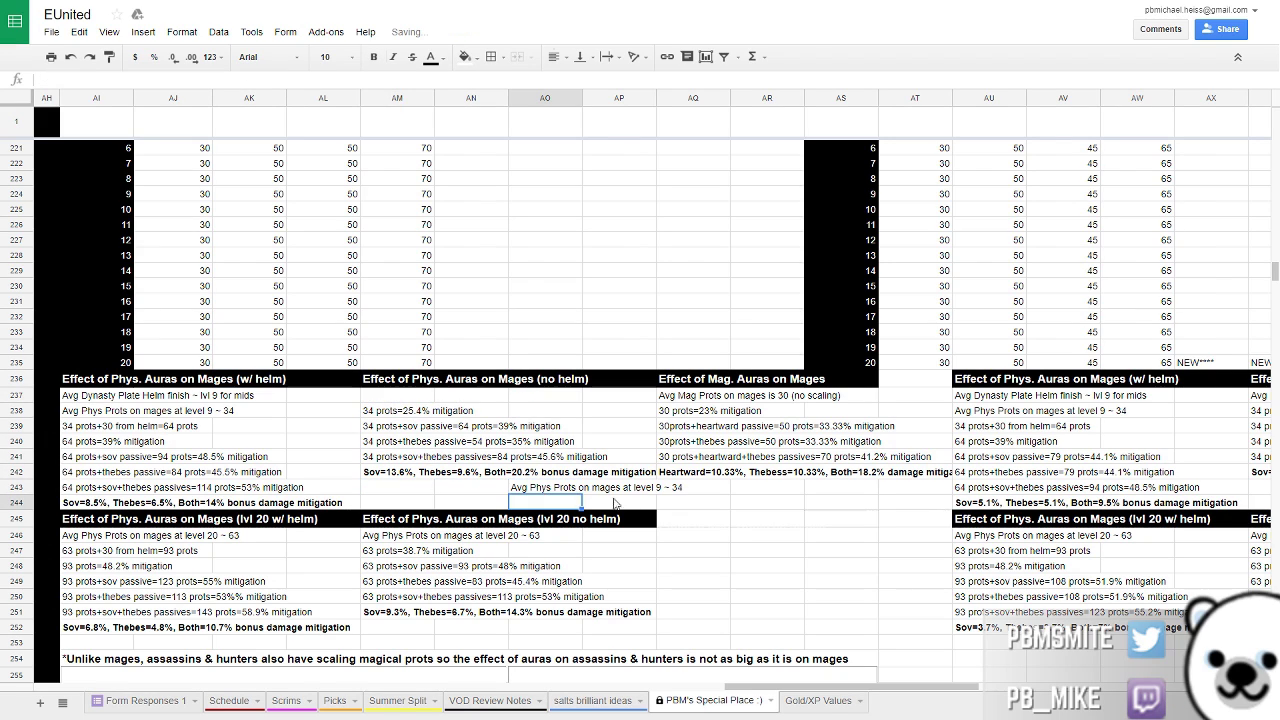
{"action": "left_click", "coordinate": [70, 56]}
Step: Read the level 9 mitigation lines for base, Sov and Thebes protections in the original Effect of Phys. Auras on Mages (no helm) block
{"action": "left_click_drag", "start_coordinate": [345, 398], "coordinate": [592, 489]}
{"action": "left_click", "coordinate": [752, 537]}
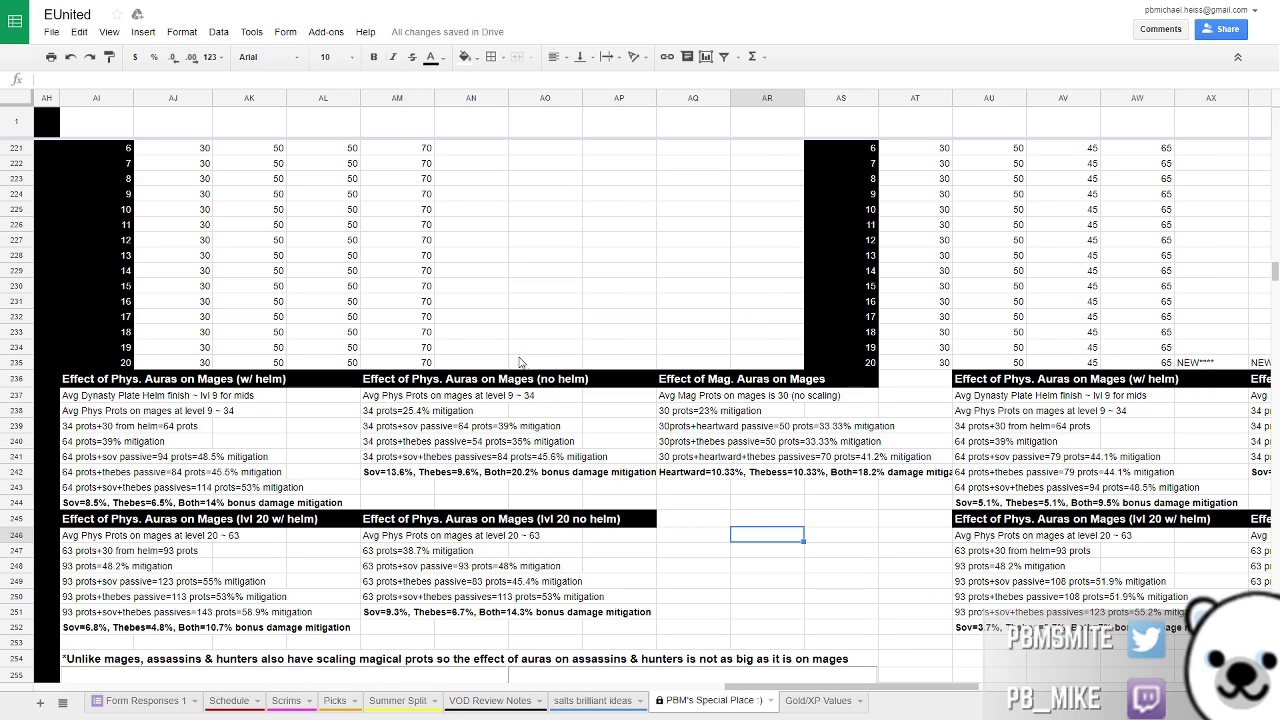
{"action": "left_click", "coordinate": [557, 399]}
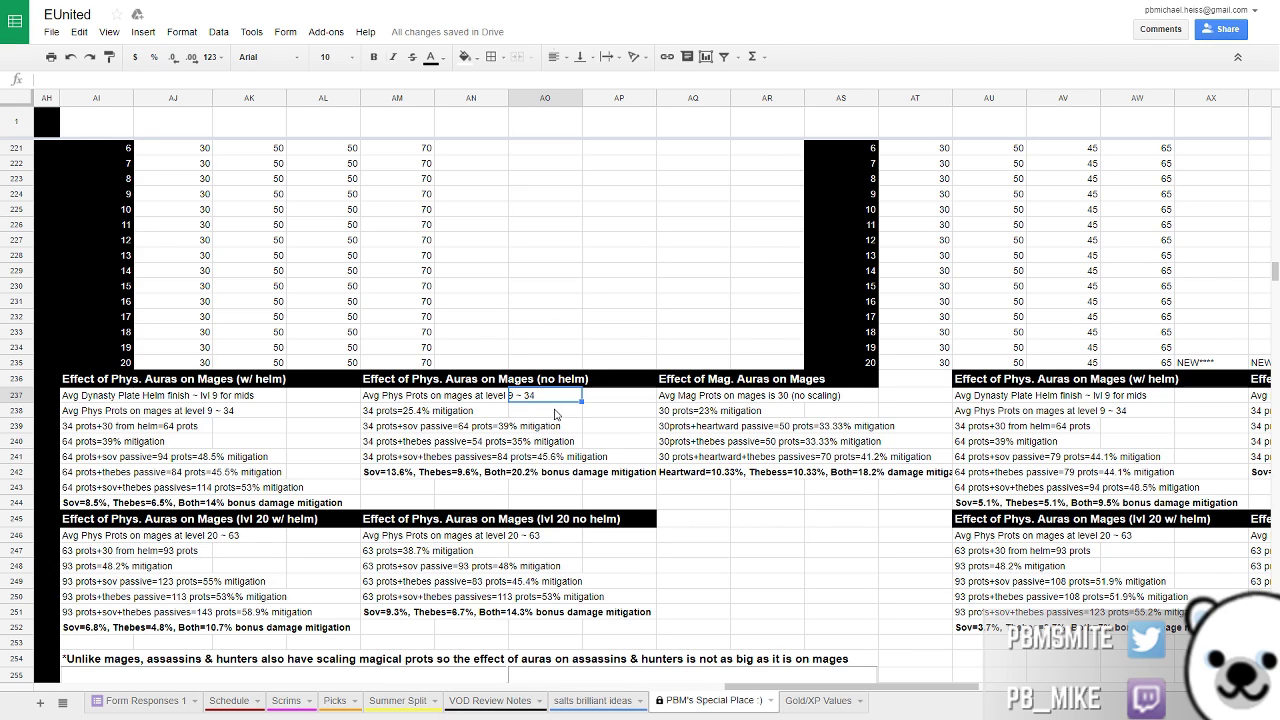
{"action": "left_click", "coordinate": [612, 455]}
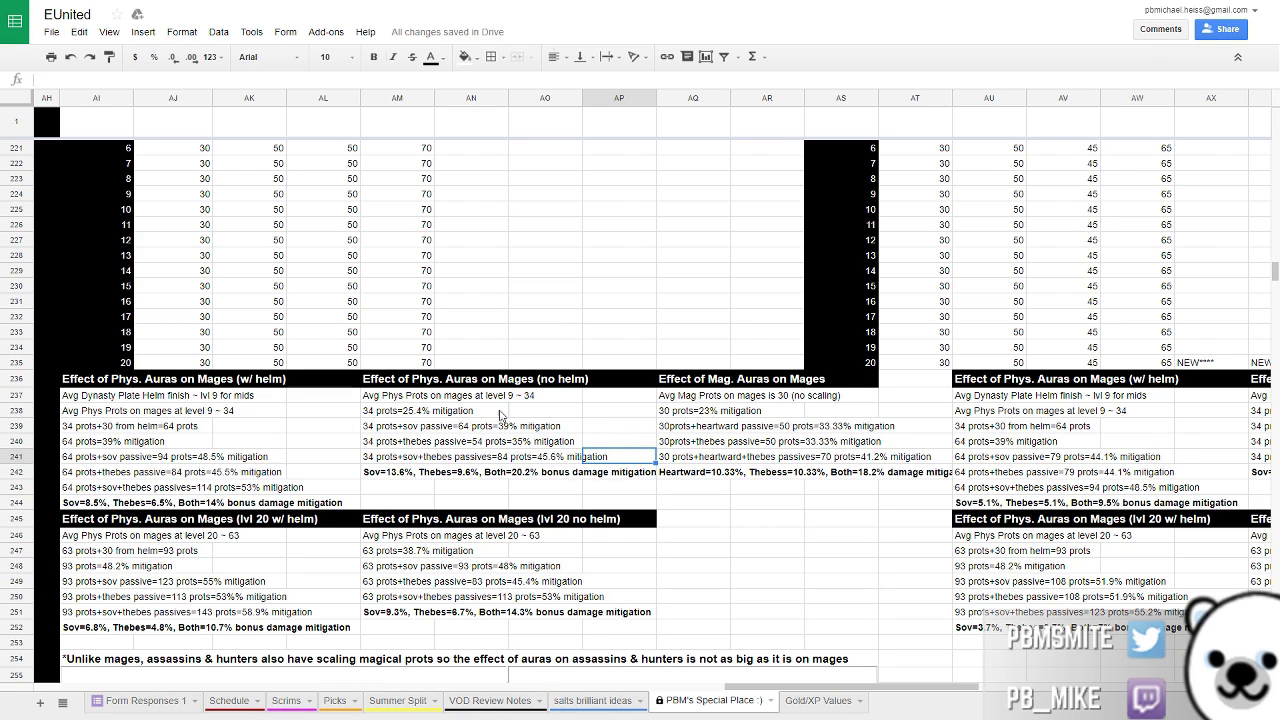
{"action": "left_click", "coordinate": [419, 428]}
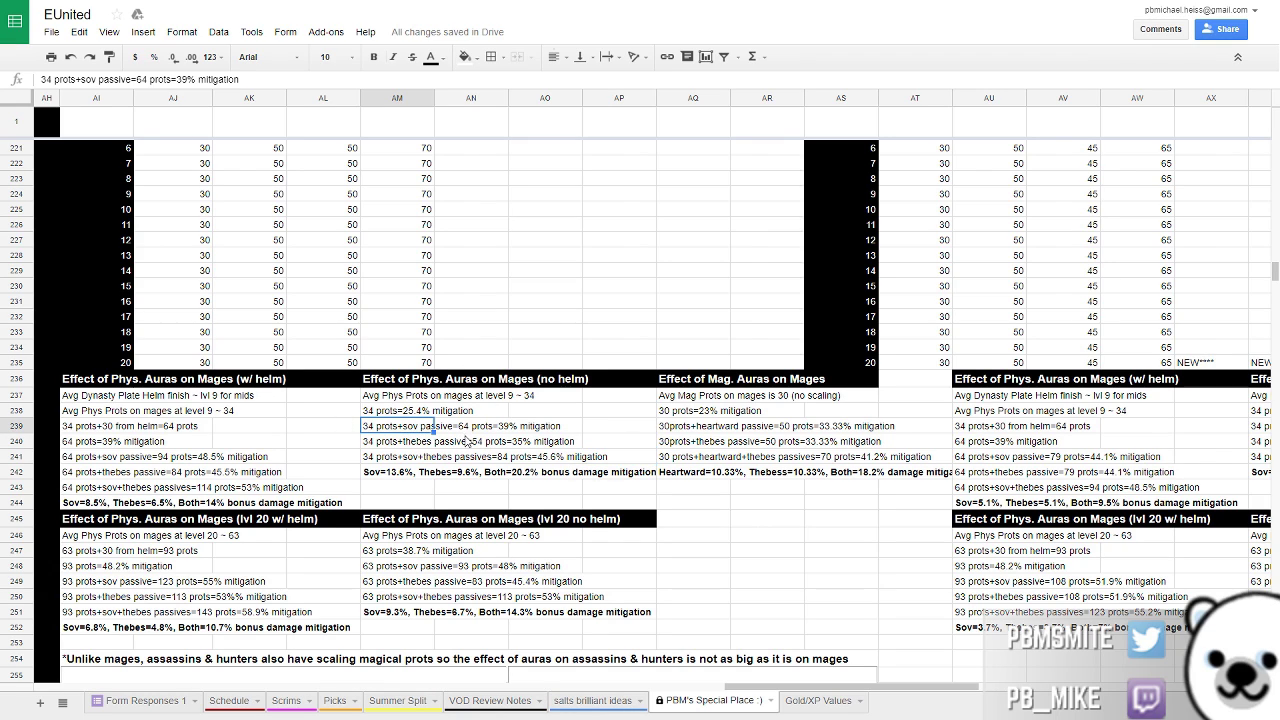
{"action": "left_click", "coordinate": [406, 413]}
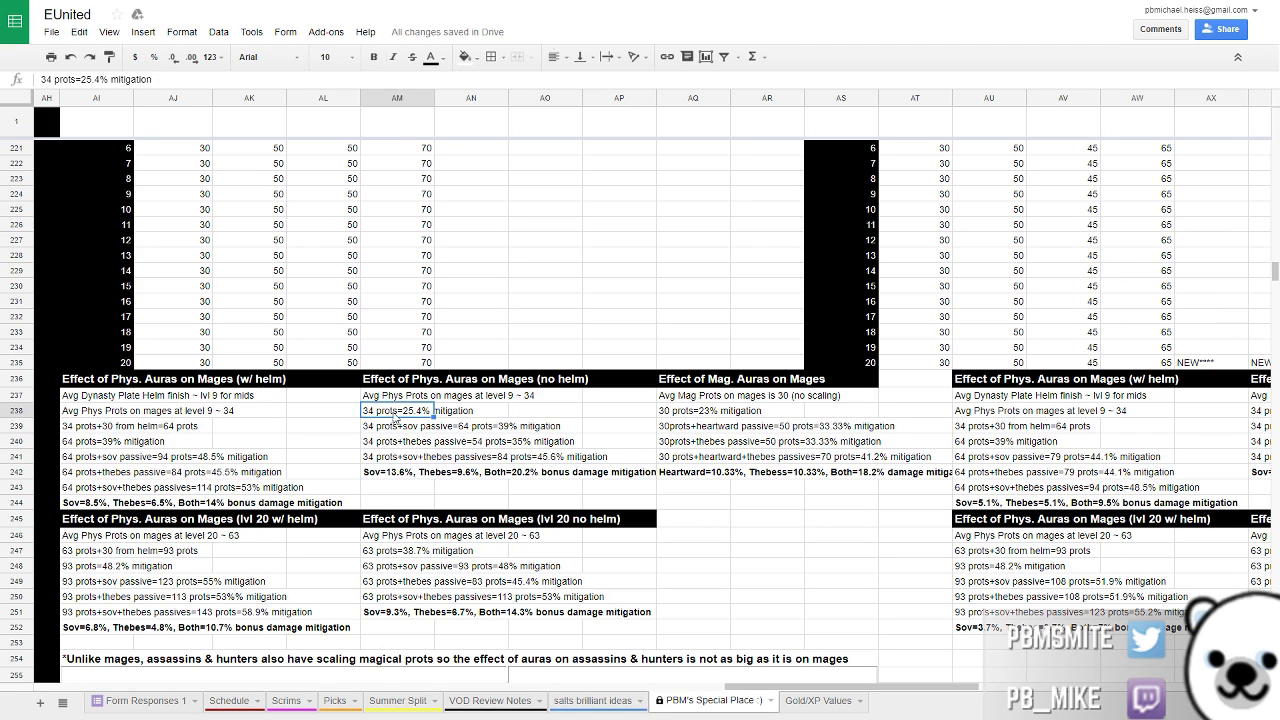
{"action": "left_click", "coordinate": [505, 427]}
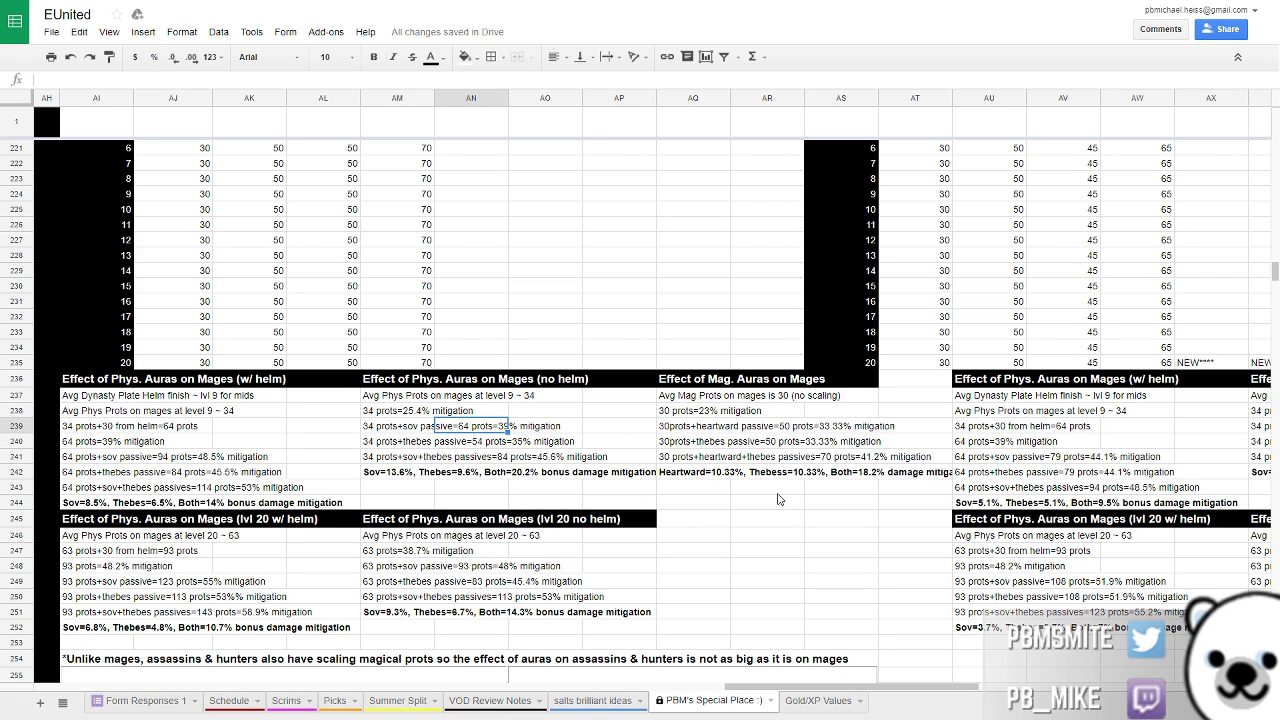
Step: Examine the Sov, Thebes and Both bonus damage mitigation figures in the summary line of the original level 9 no-helm block
{"action": "left_click", "coordinate": [390, 474]}
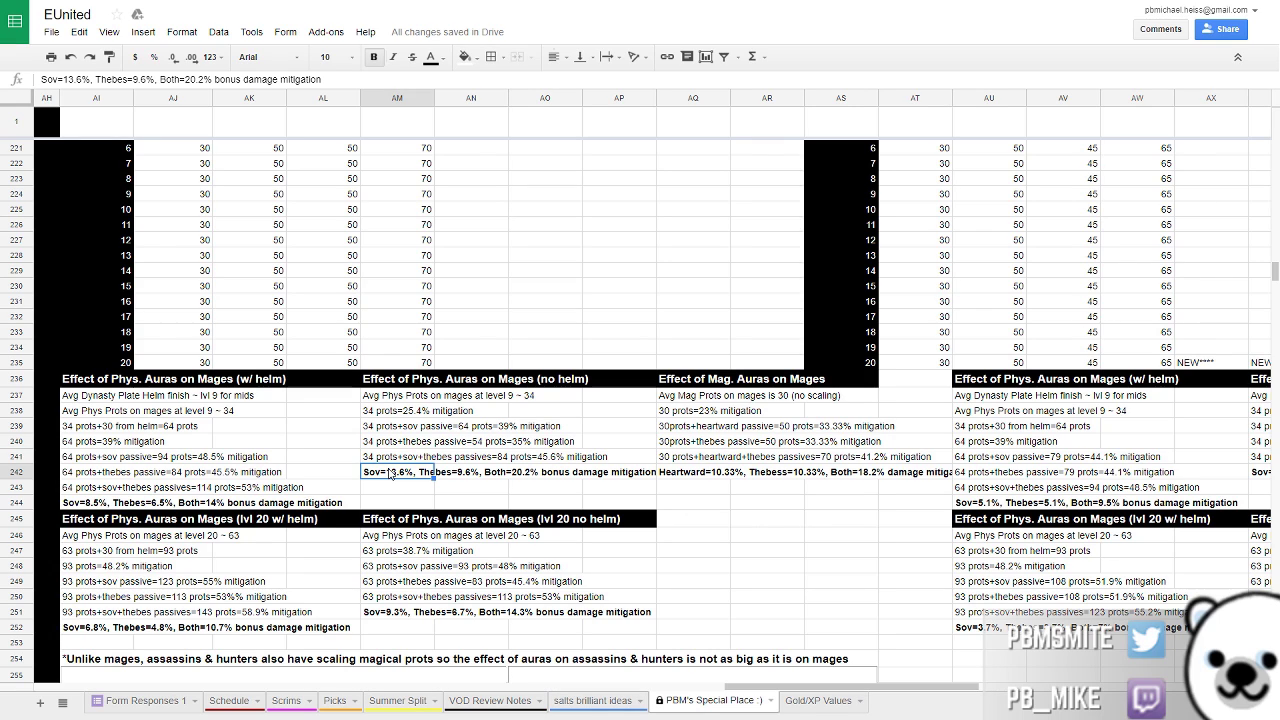
{"action": "left_click", "coordinate": [464, 478]}
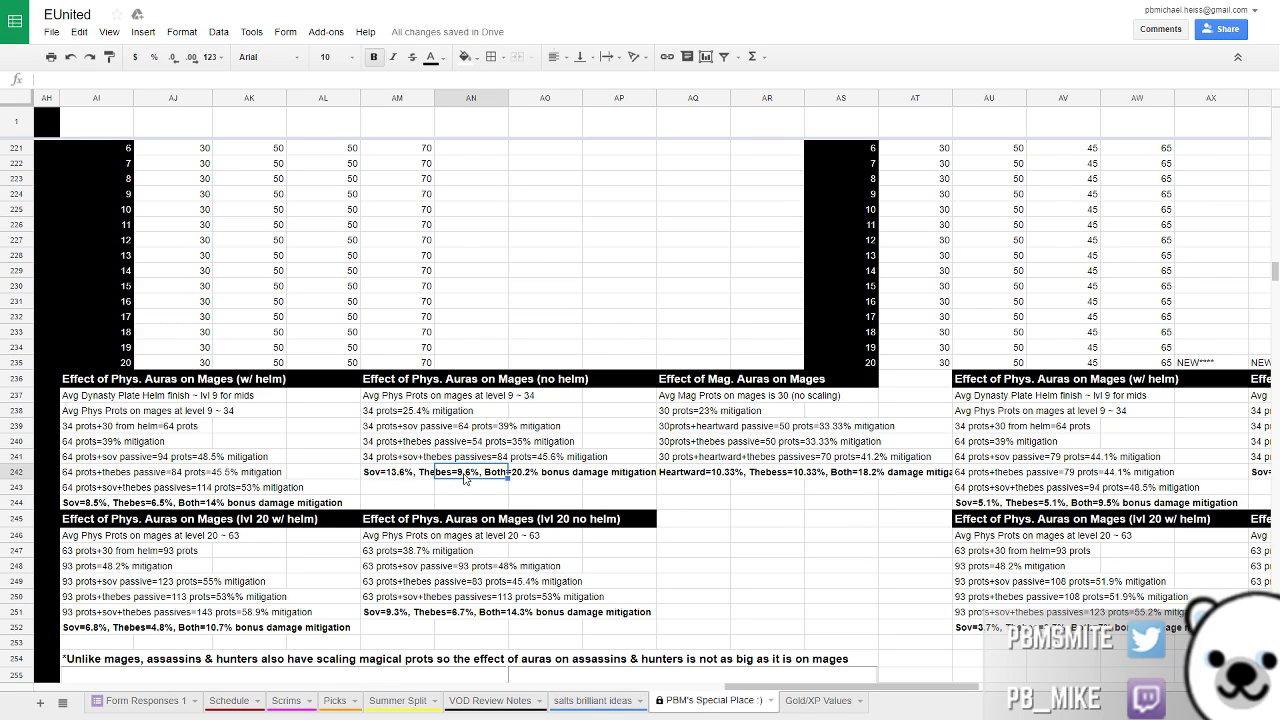
{"action": "left_click", "coordinate": [447, 505]}
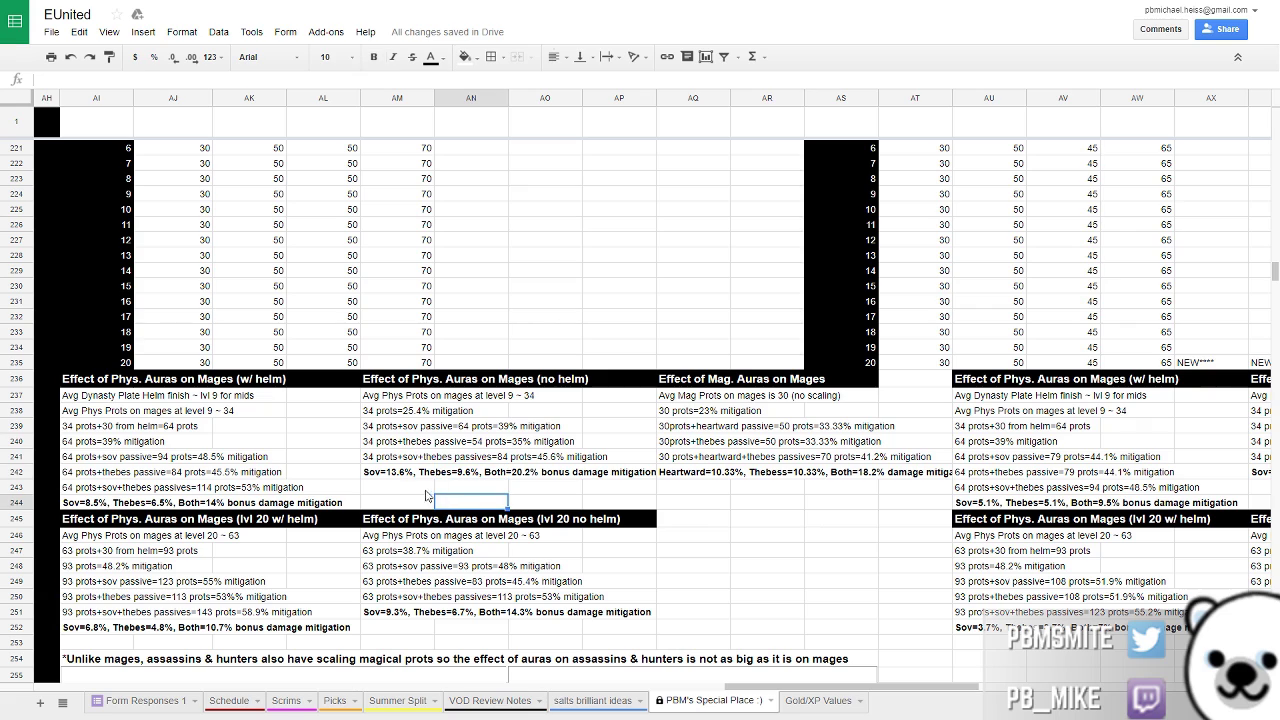
{"action": "left_click", "coordinate": [430, 479]}
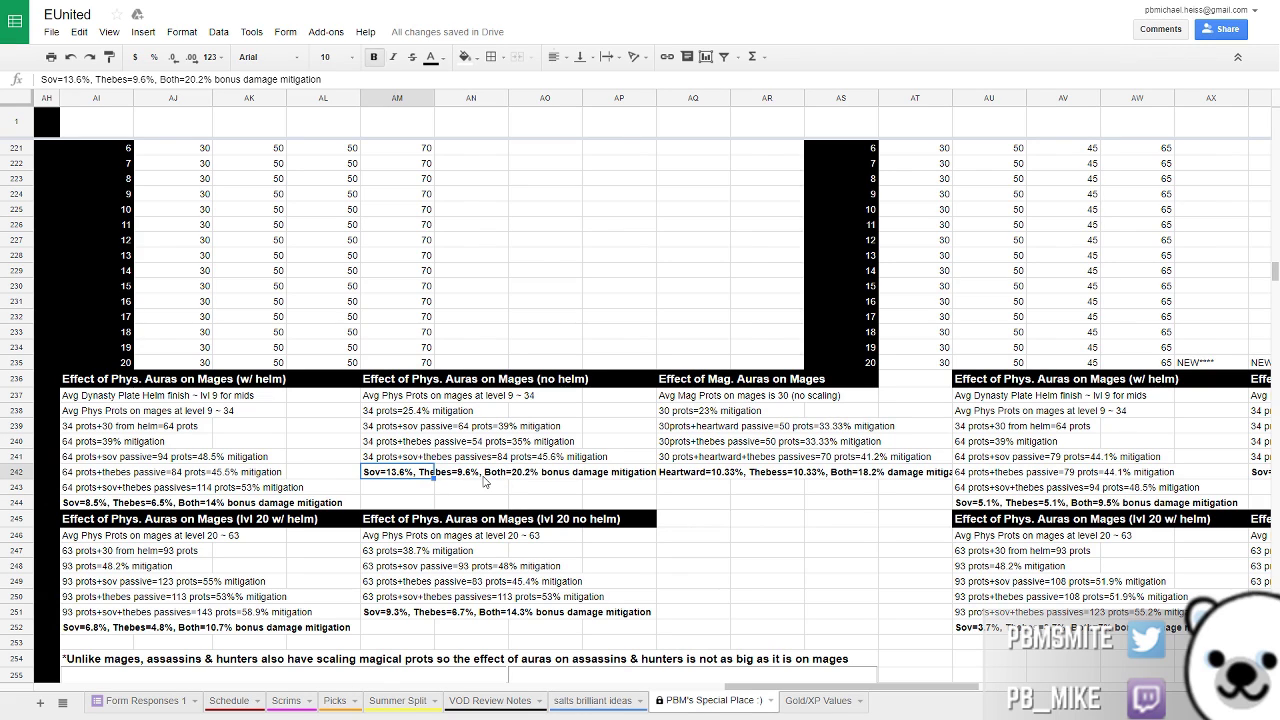
{"action": "left_click", "coordinate": [484, 478]}
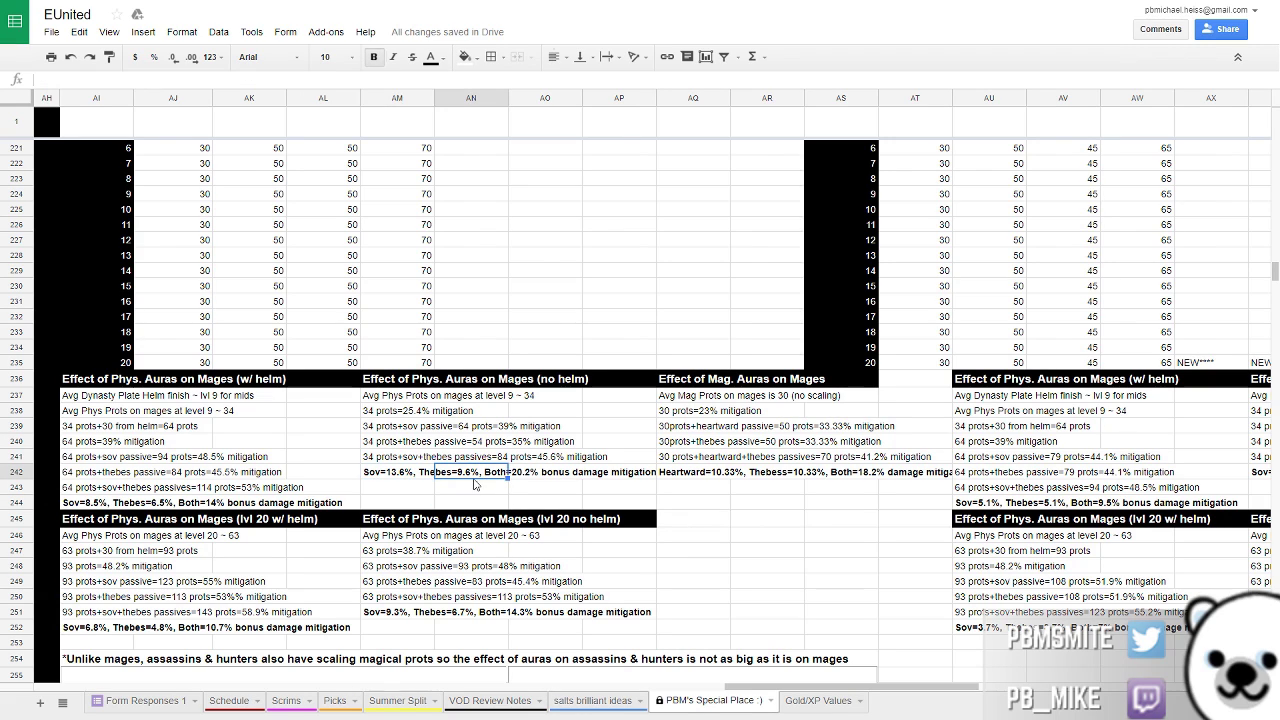
{"action": "left_click", "coordinate": [619, 426]}
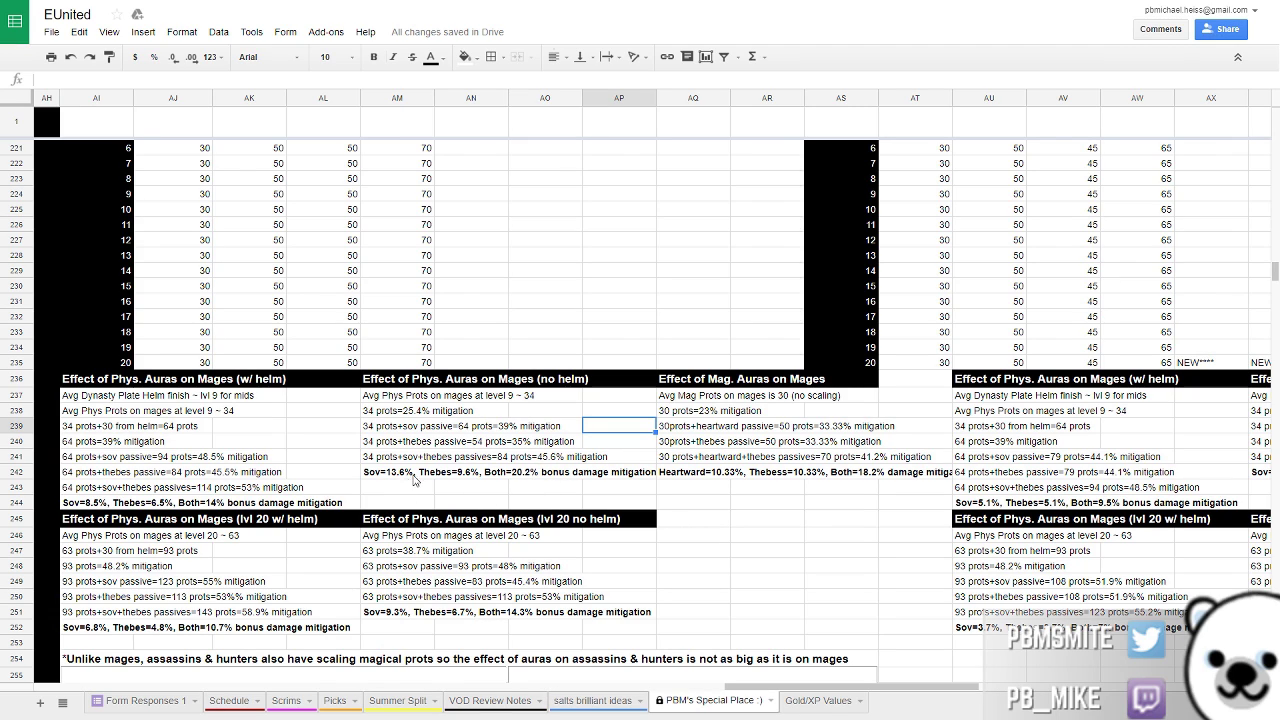
{"action": "left_click", "coordinate": [377, 476]}
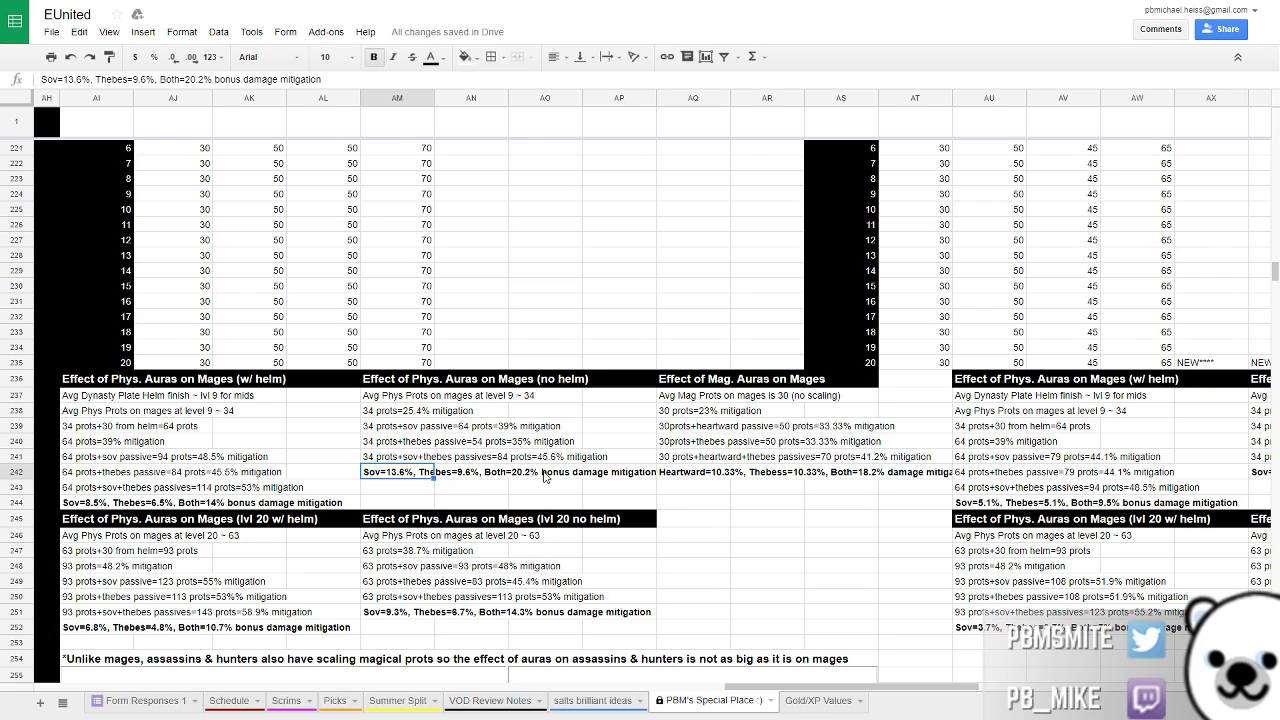
{"action": "left_click", "coordinate": [545, 476]}
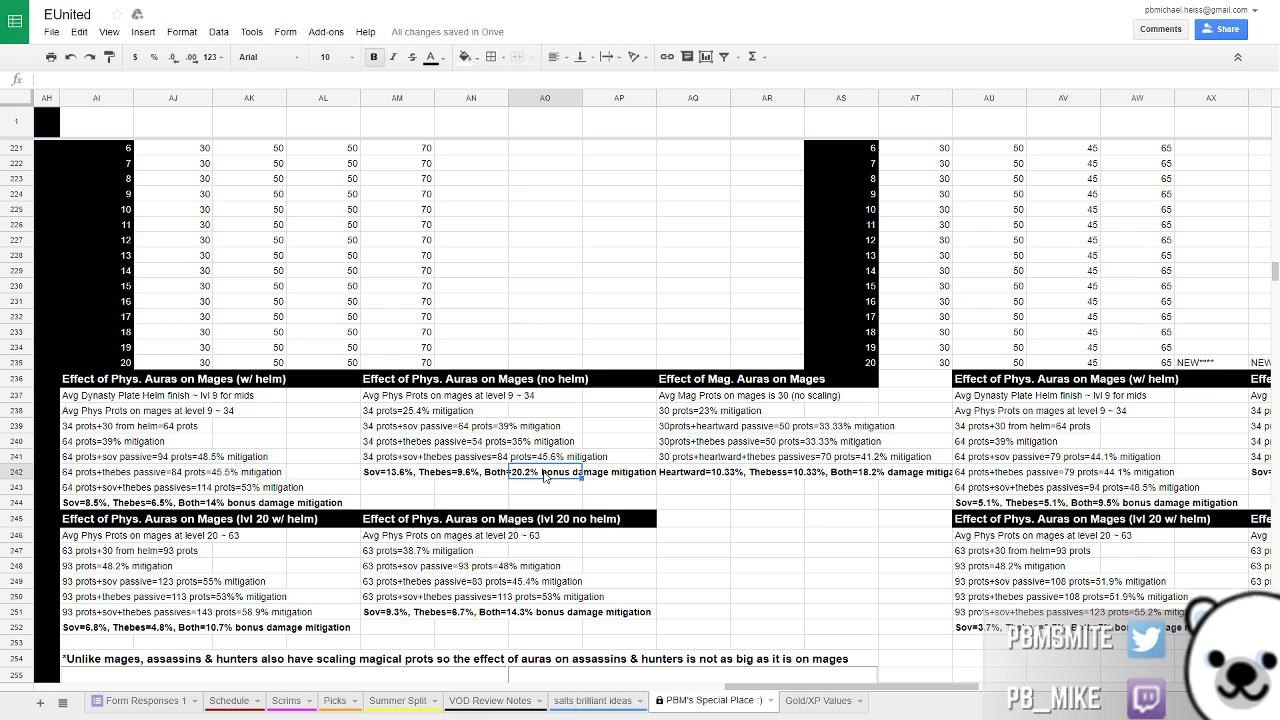
Step: Find the NEW**** aura effect sections and select the whole Effect of Phys. Auras on Mages (no helm) block for level 9
{"action": "left_click", "coordinate": [767, 535]}
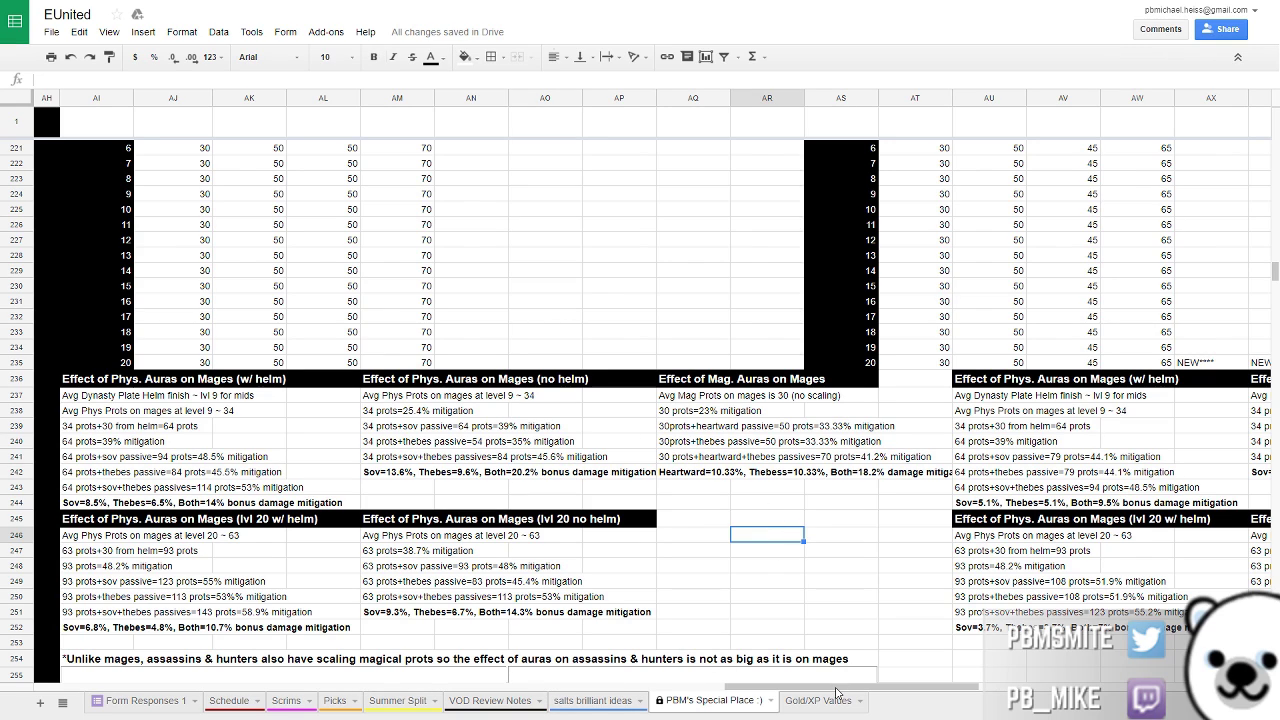
{"action": "left_click_drag", "start_coordinate": [838, 691], "coordinate": [969, 686]}
{"action": "left_click", "coordinate": [1095, 521]}
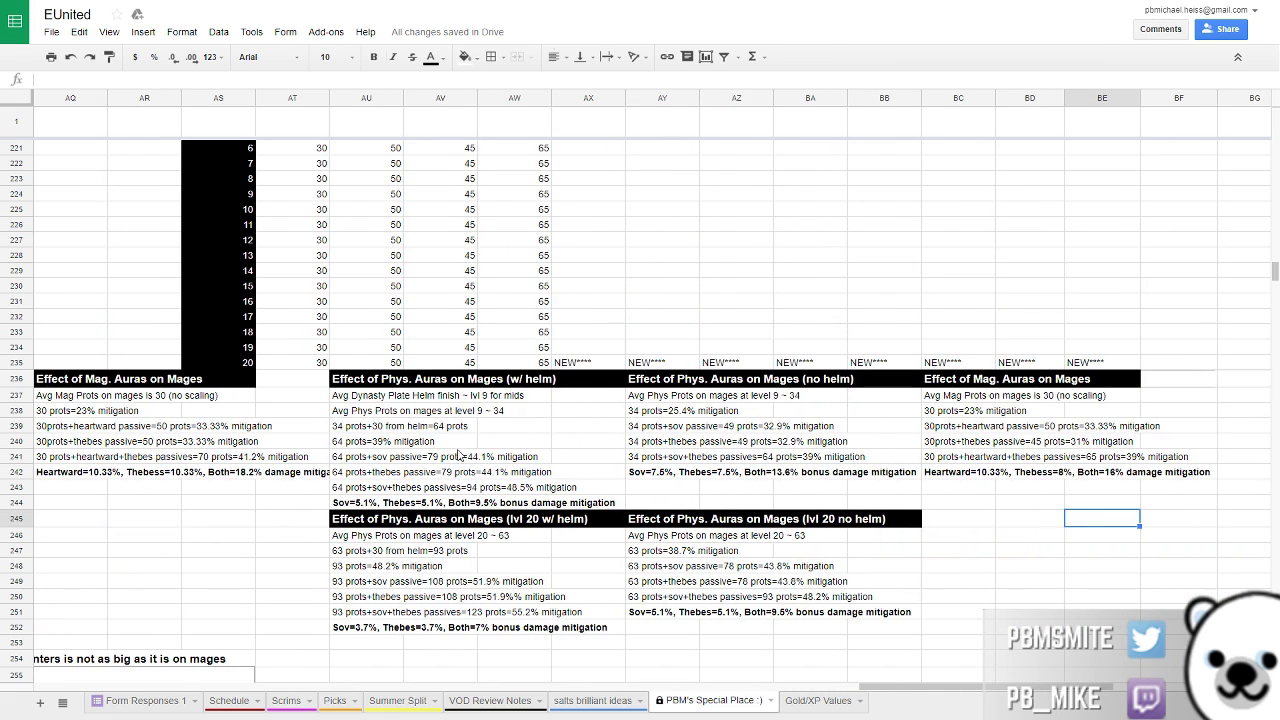
{"action": "left_click_drag", "start_coordinate": [897, 507], "coordinate": [645, 390]}
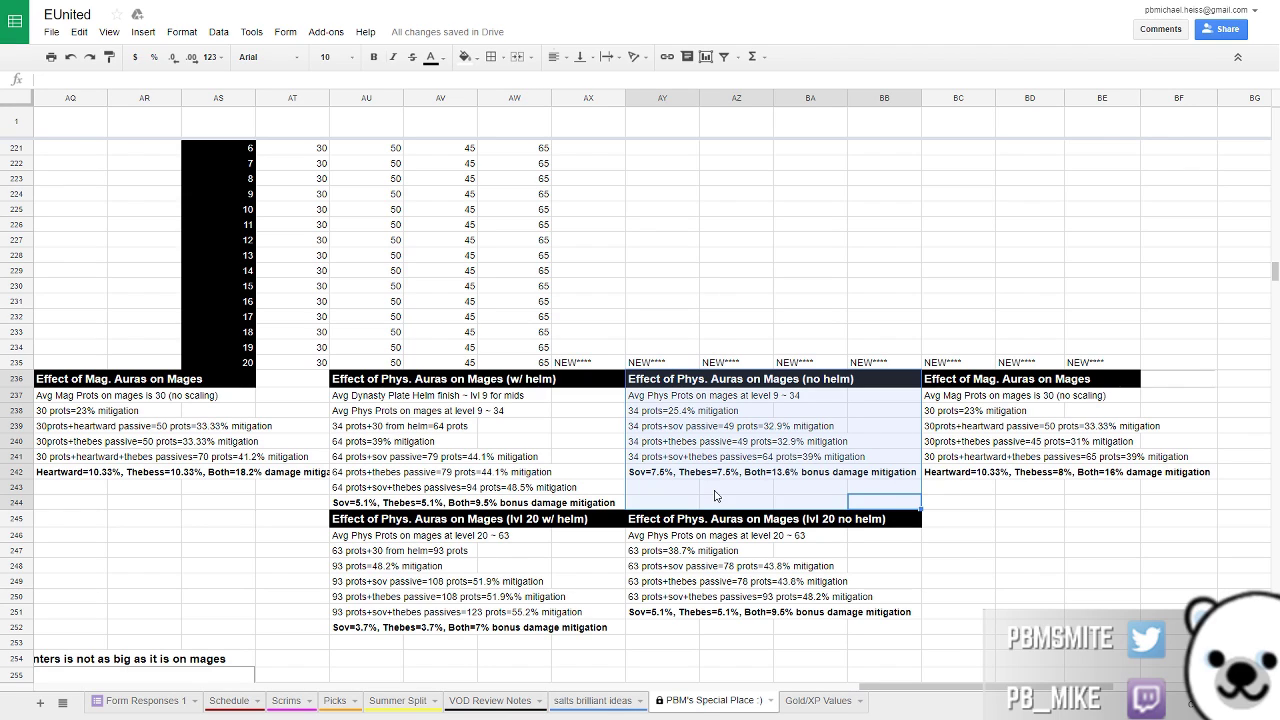
Step: Examine the Both bonus damage mitigation figure in the summary line of the NEW**** level 9 no-helm block
{"action": "left_click", "coordinate": [793, 487]}
{"action": "left_click", "coordinate": [784, 478]}
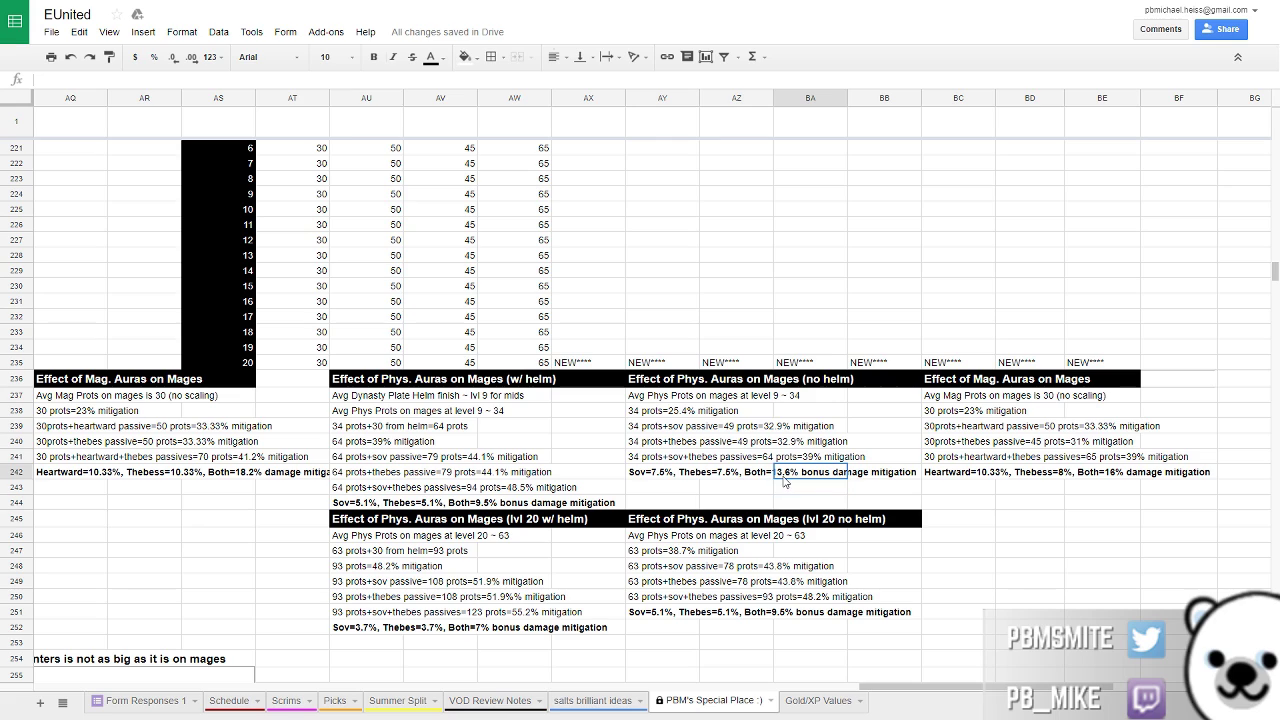
{"action": "left_click", "coordinate": [771, 478]}
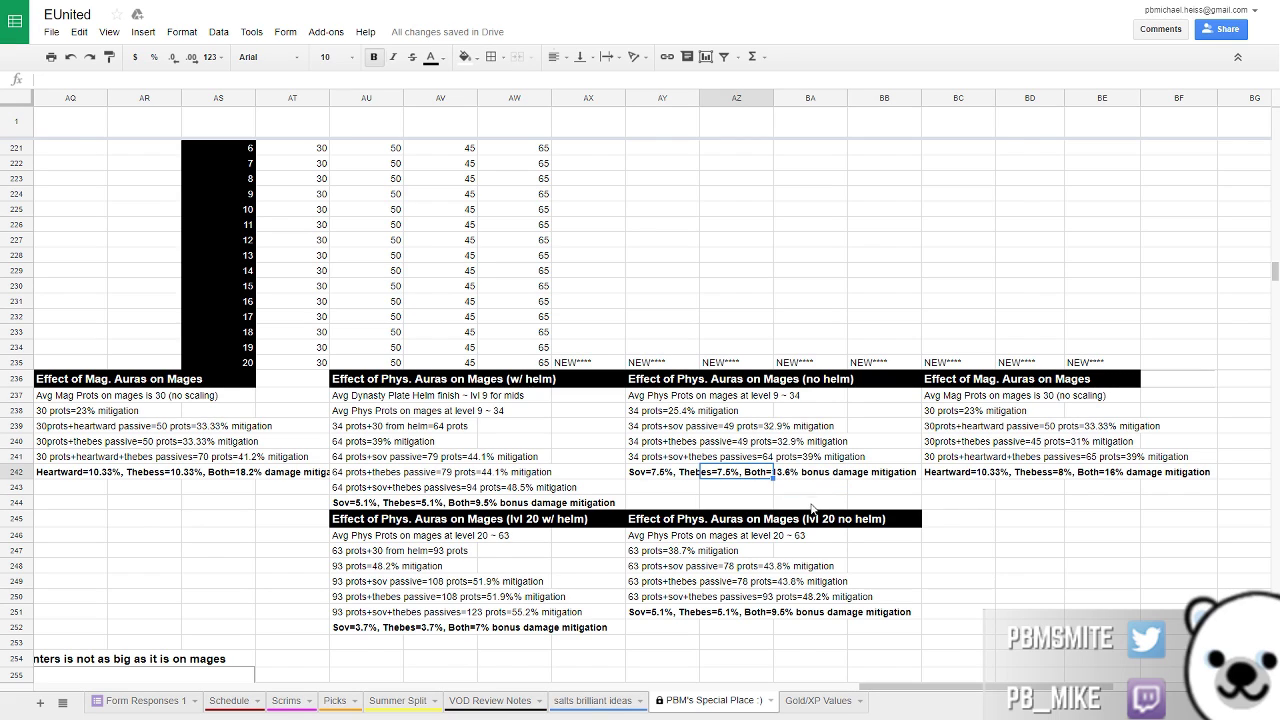
{"action": "left_click", "coordinate": [798, 494]}
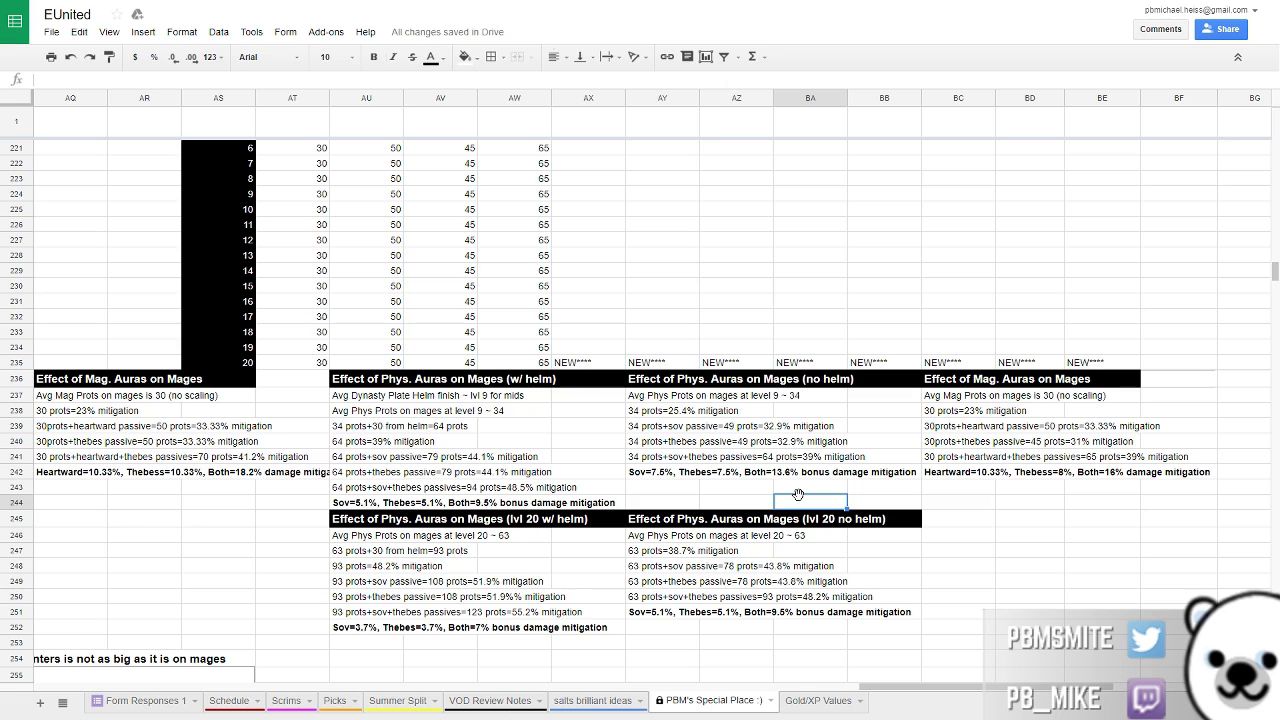
{"action": "left_click", "coordinate": [805, 488]}
{"action": "left_click", "coordinate": [882, 490]}
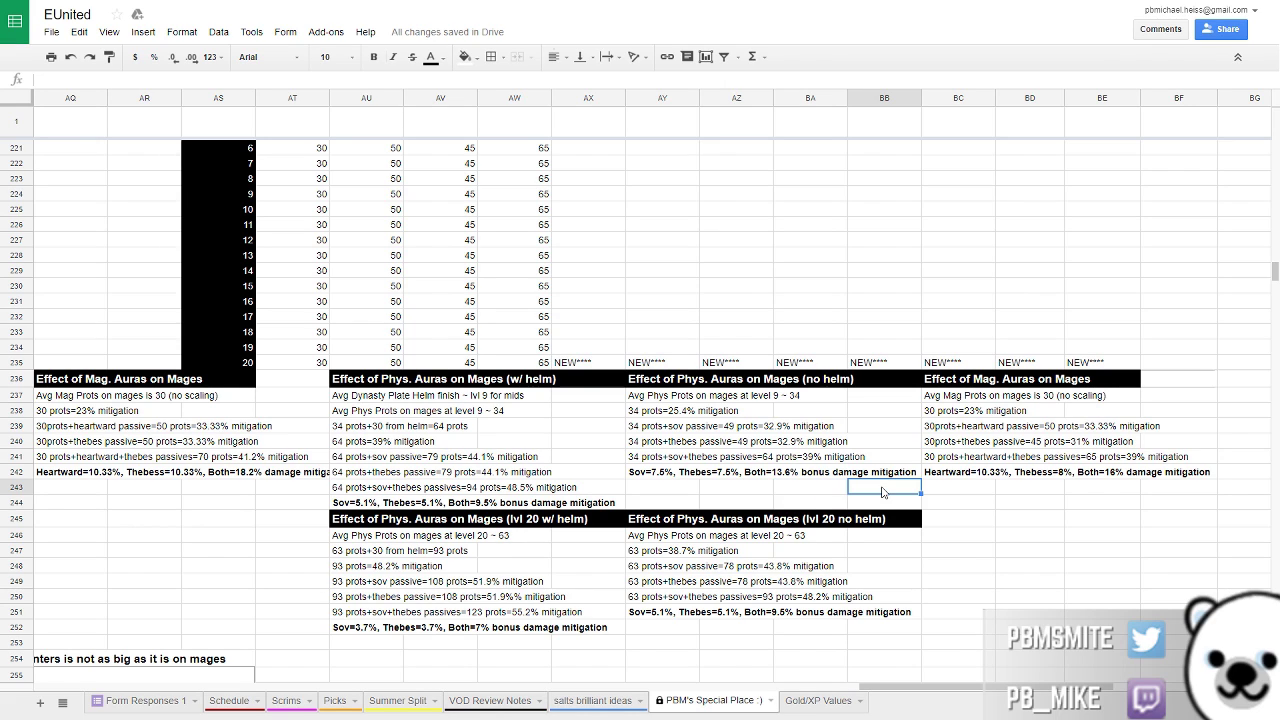
Step: Compare the NEW**** level 9 with-helm and no-helm blocks, selecting the lines below the no-helm heading
{"action": "left_click", "coordinate": [826, 445]}
{"action": "left_click", "coordinate": [505, 413]}
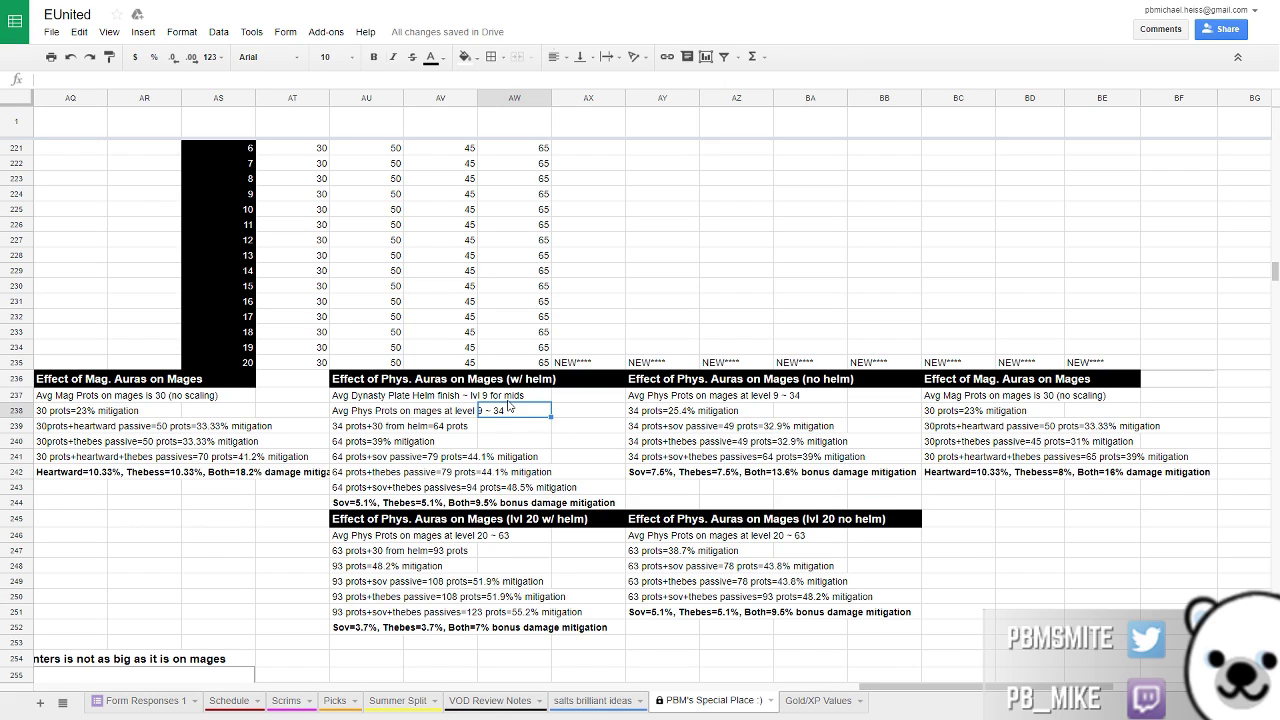
{"action": "left_click", "coordinate": [690, 487]}
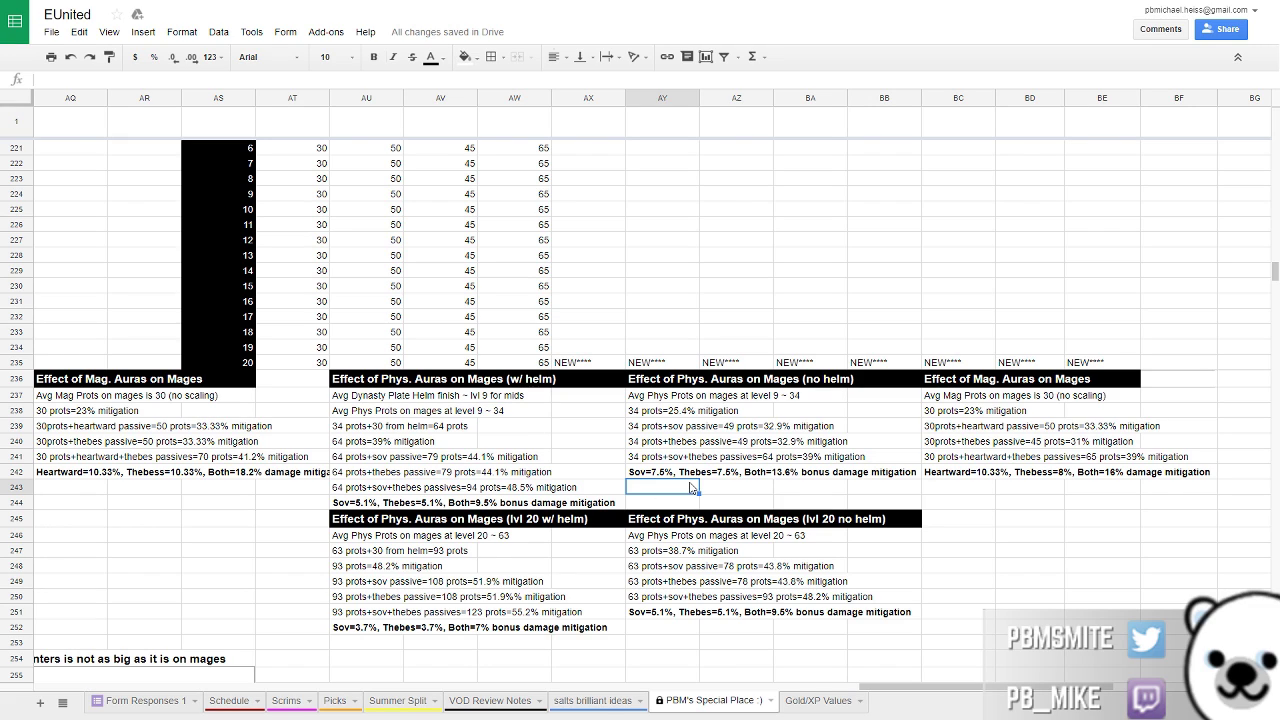
{"action": "left_click", "coordinate": [815, 414]}
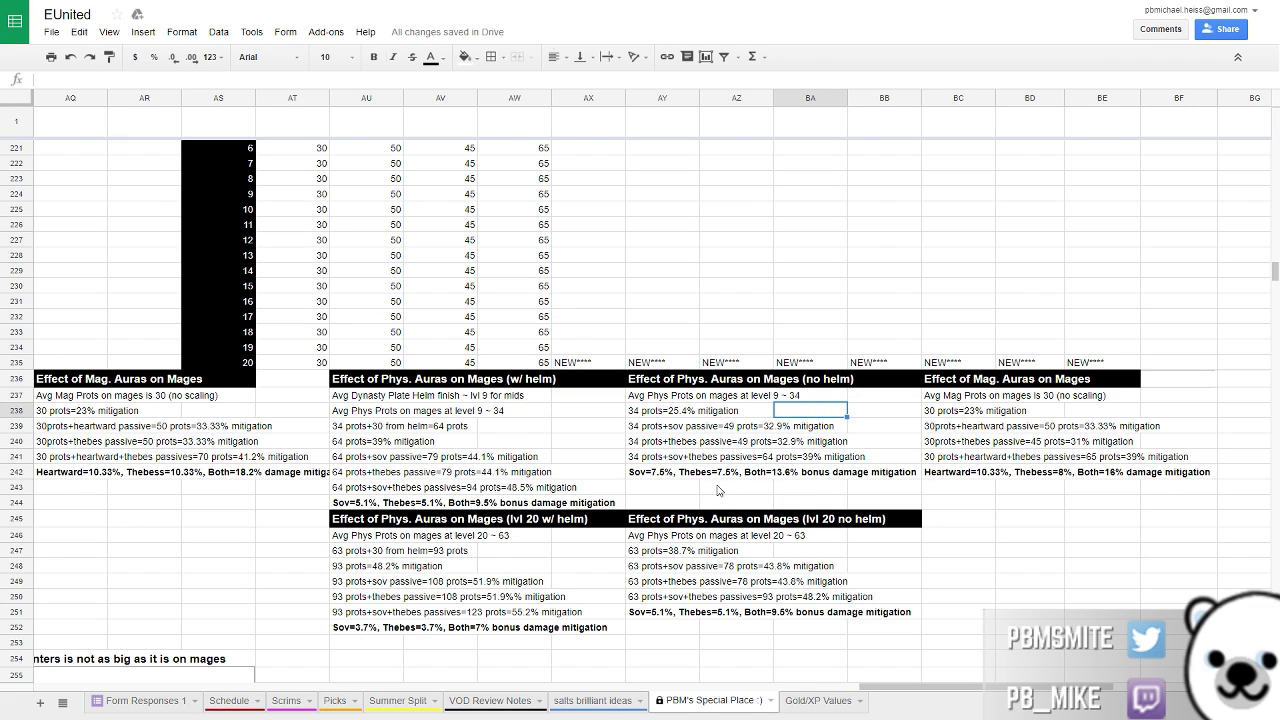
{"action": "left_click_drag", "start_coordinate": [885, 503], "coordinate": [642, 400]}
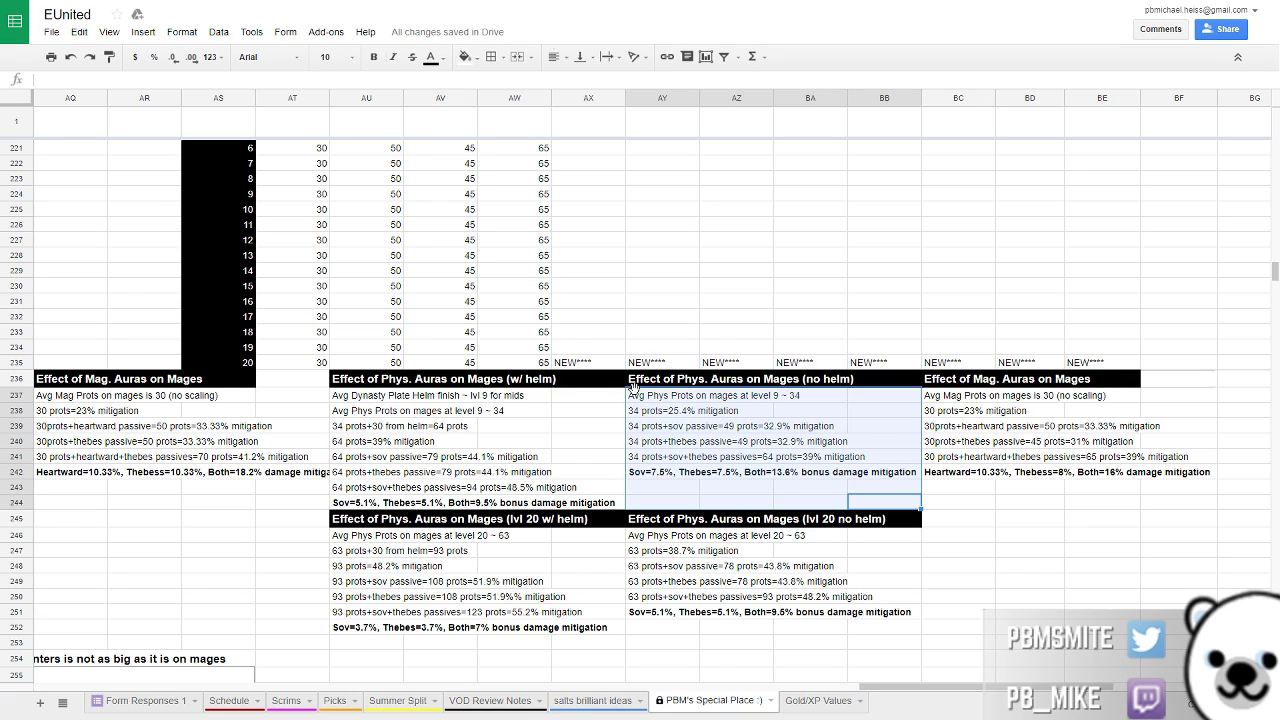
{"action": "left_click", "coordinate": [798, 503]}
{"action": "left_click", "coordinate": [785, 459]}
{"action": "left_click", "coordinate": [795, 484]}
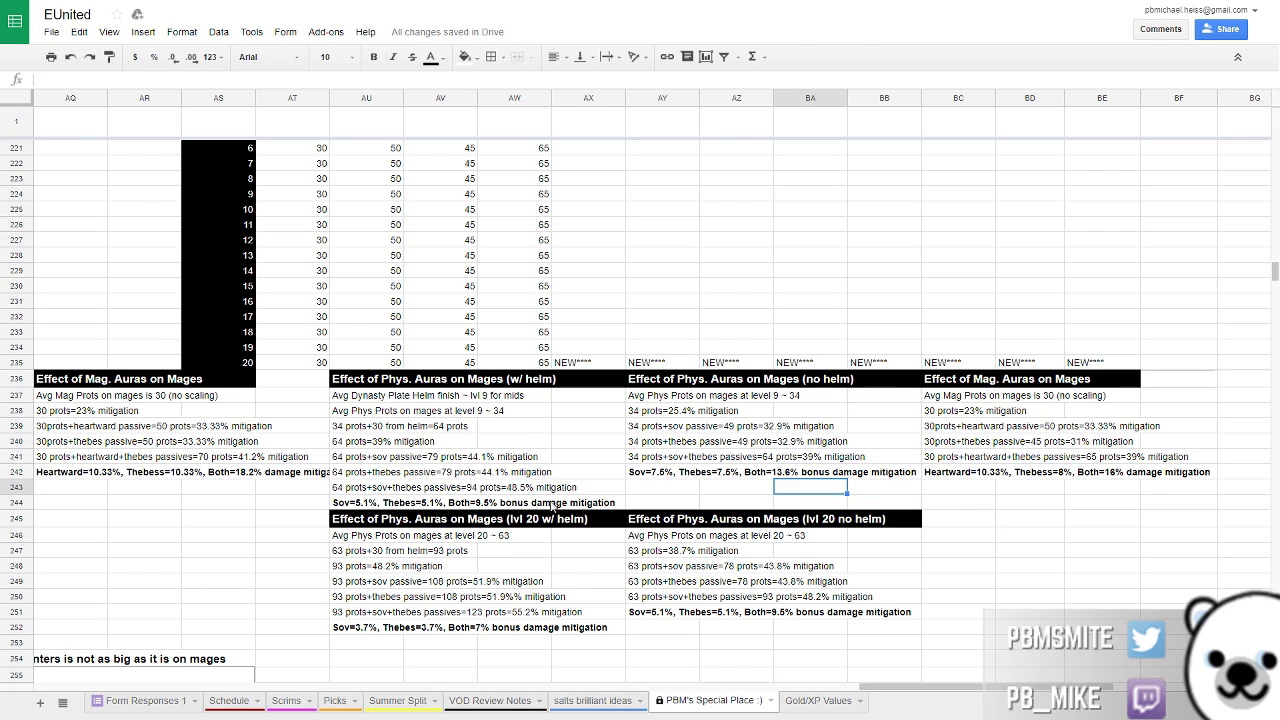
Step: Read the Sov, Thebes and Both bonus mitigation figures across the NEW**** level 9 no-helm summary line
{"action": "left_click", "coordinate": [653, 474]}
{"action": "left_click", "coordinate": [718, 475]}
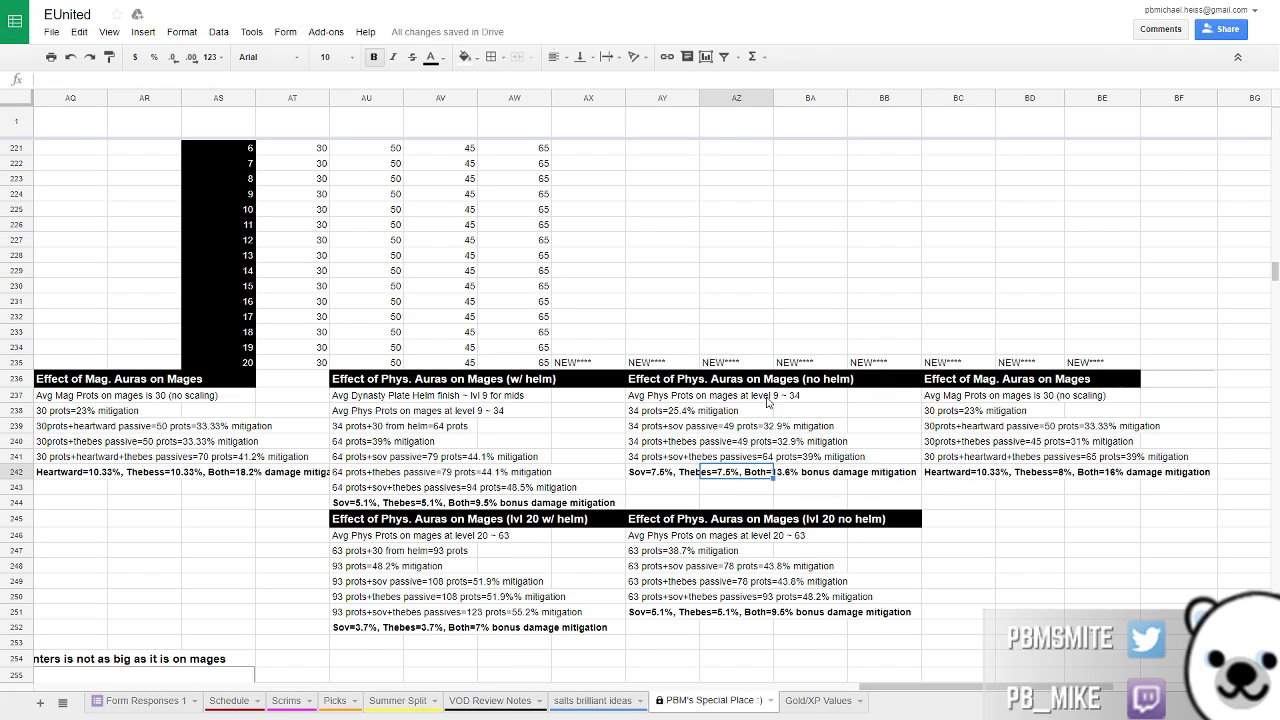
{"action": "left_click", "coordinate": [877, 489]}
{"action": "left_click", "coordinate": [790, 474]}
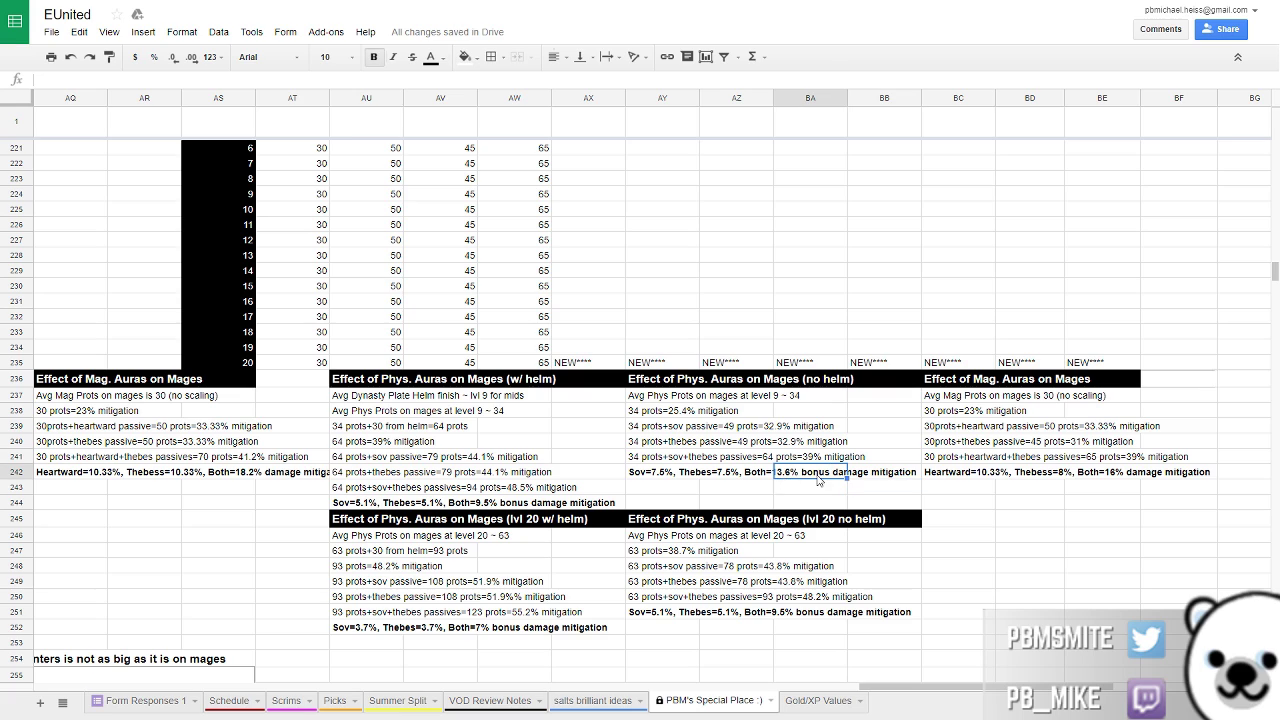
{"action": "left_click", "coordinate": [729, 472]}
{"action": "left_click", "coordinate": [768, 502]}
{"action": "left_click", "coordinate": [798, 505]}
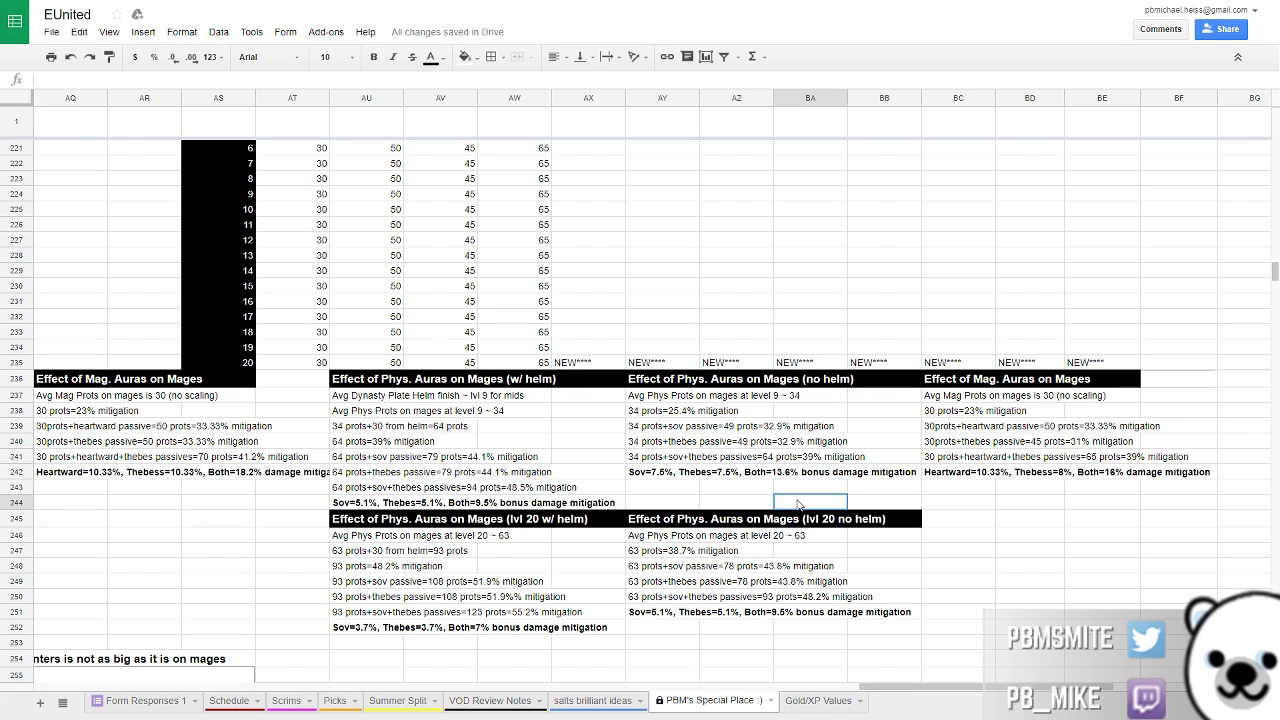
{"action": "left_click", "coordinate": [765, 488]}
{"action": "left_click", "coordinate": [731, 475]}
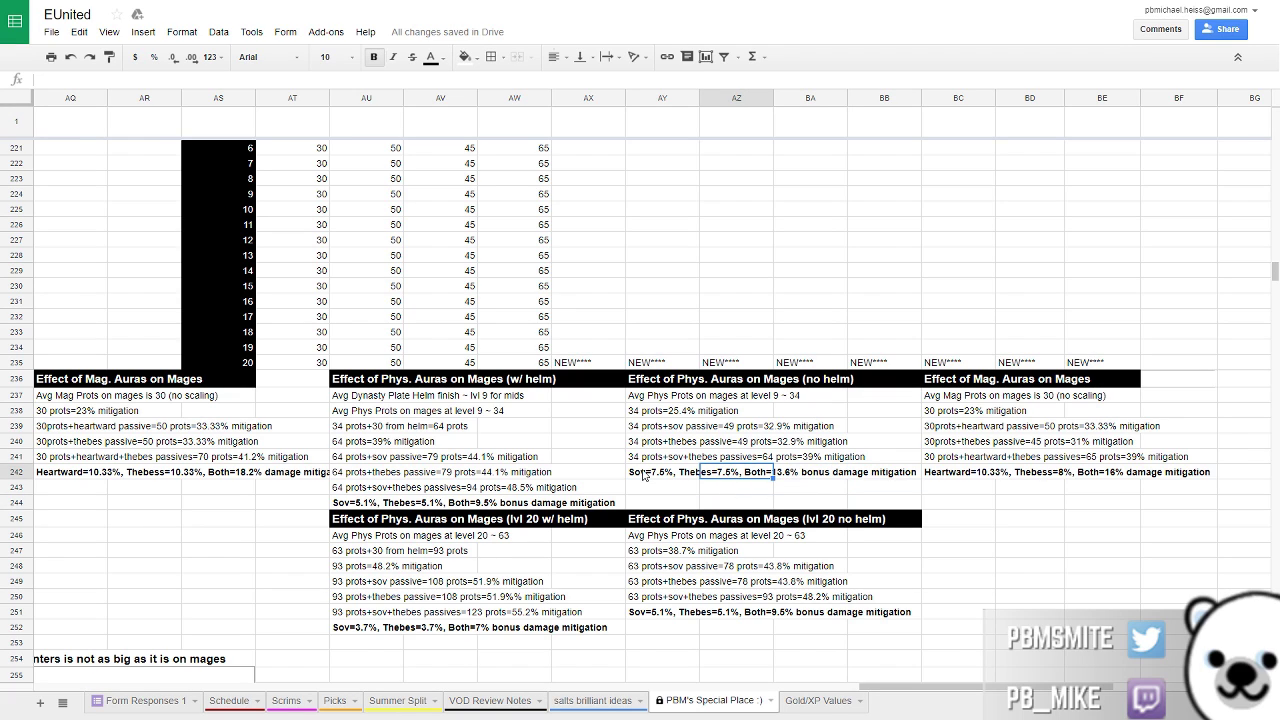
{"action": "key", "text": "Left"}
{"action": "key", "text": "Right"}
{"action": "key", "text": "Right"}
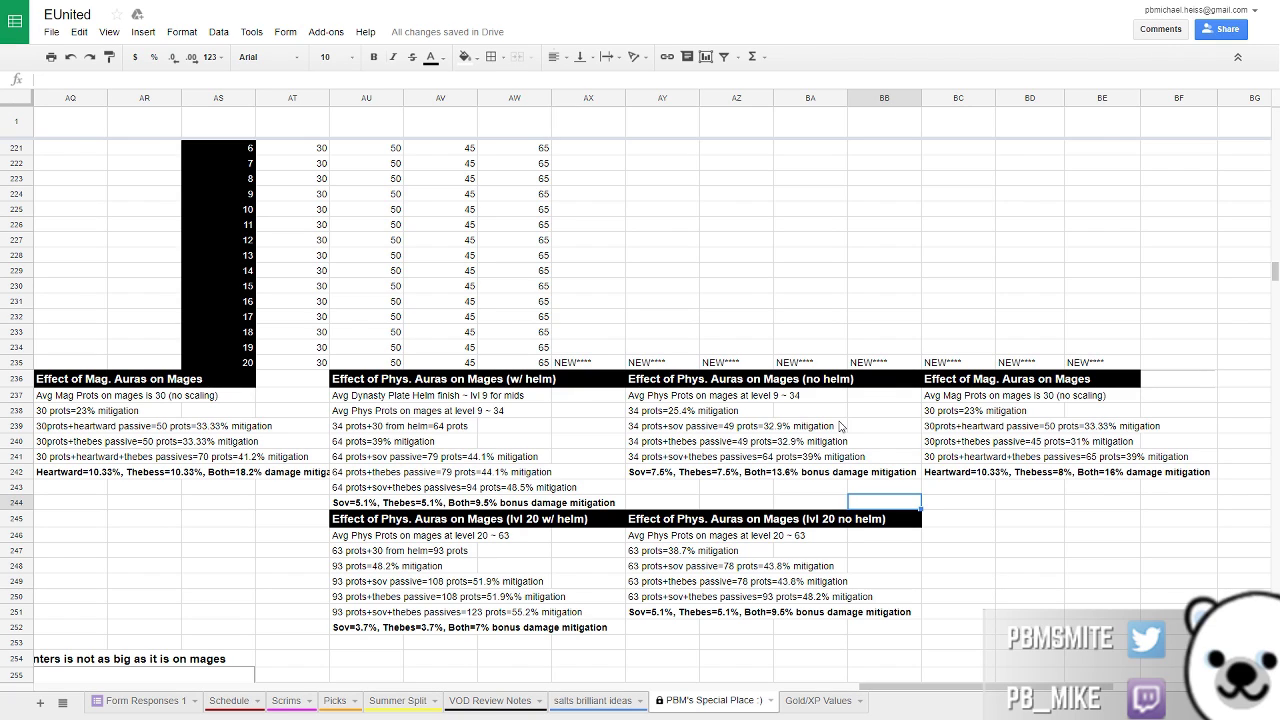
{"action": "left_click", "coordinate": [696, 488]}
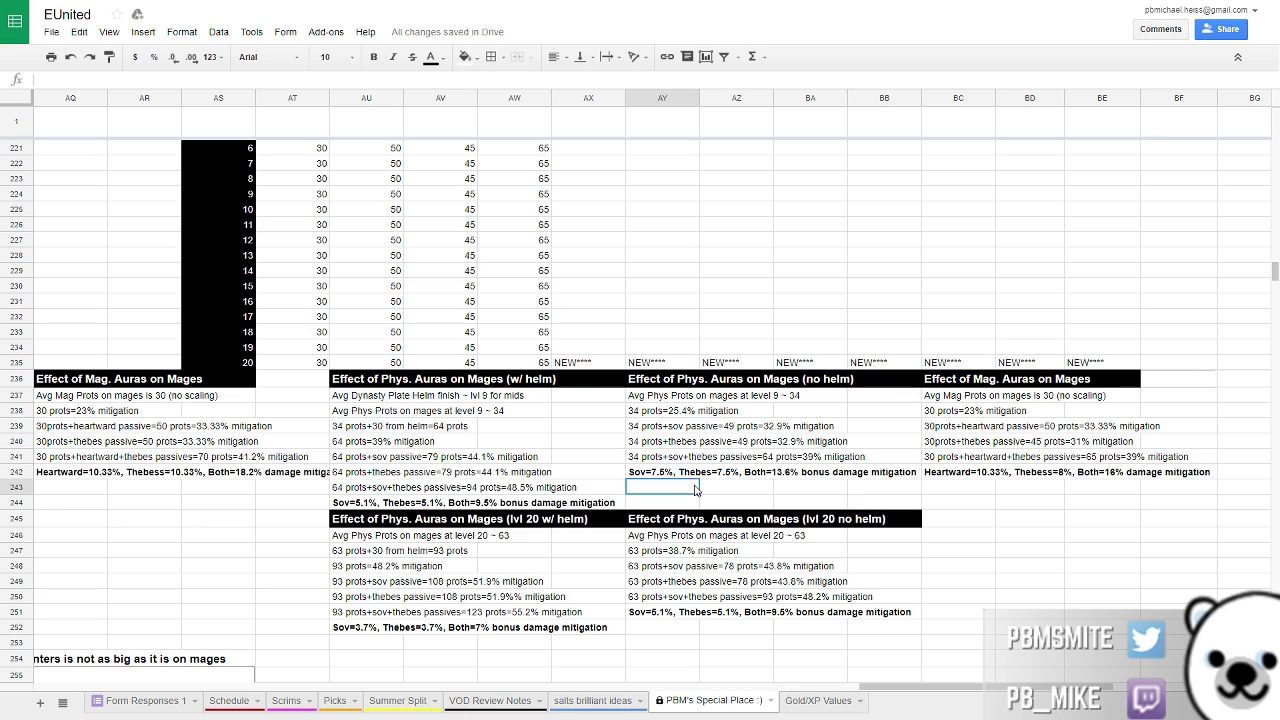
{"action": "left_click", "coordinate": [713, 489]}
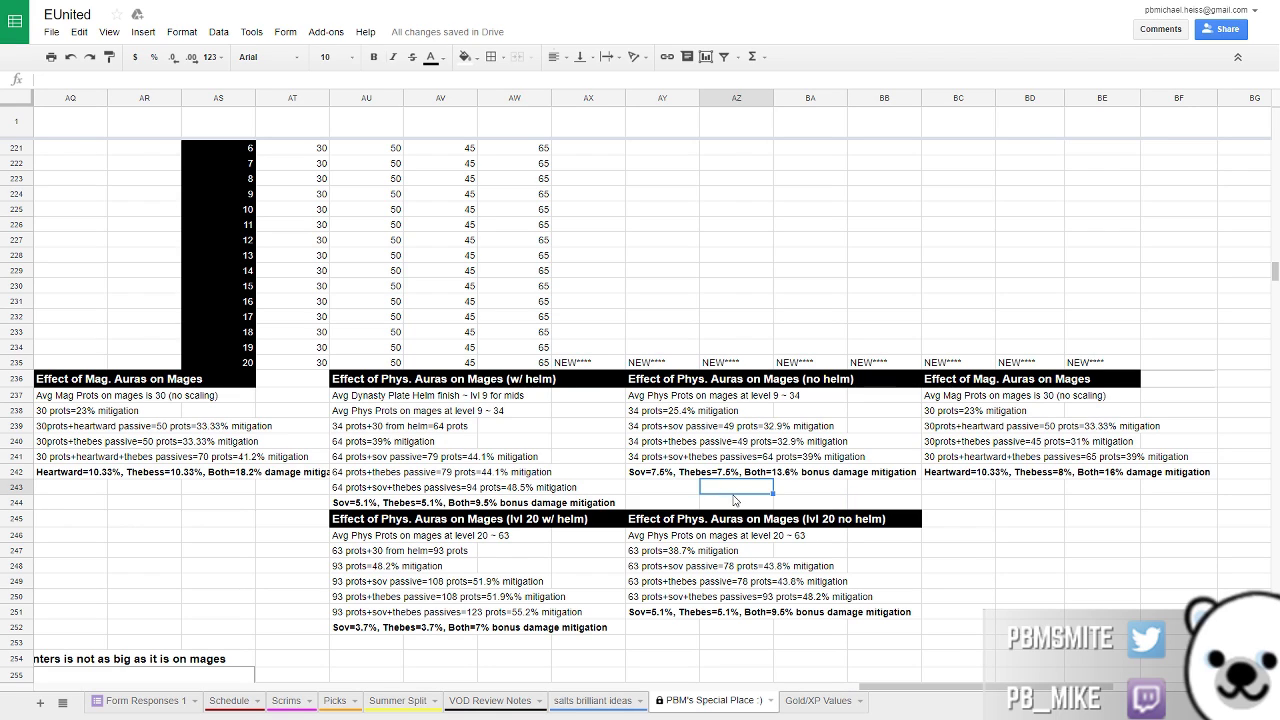
{"action": "left_click", "coordinate": [814, 490]}
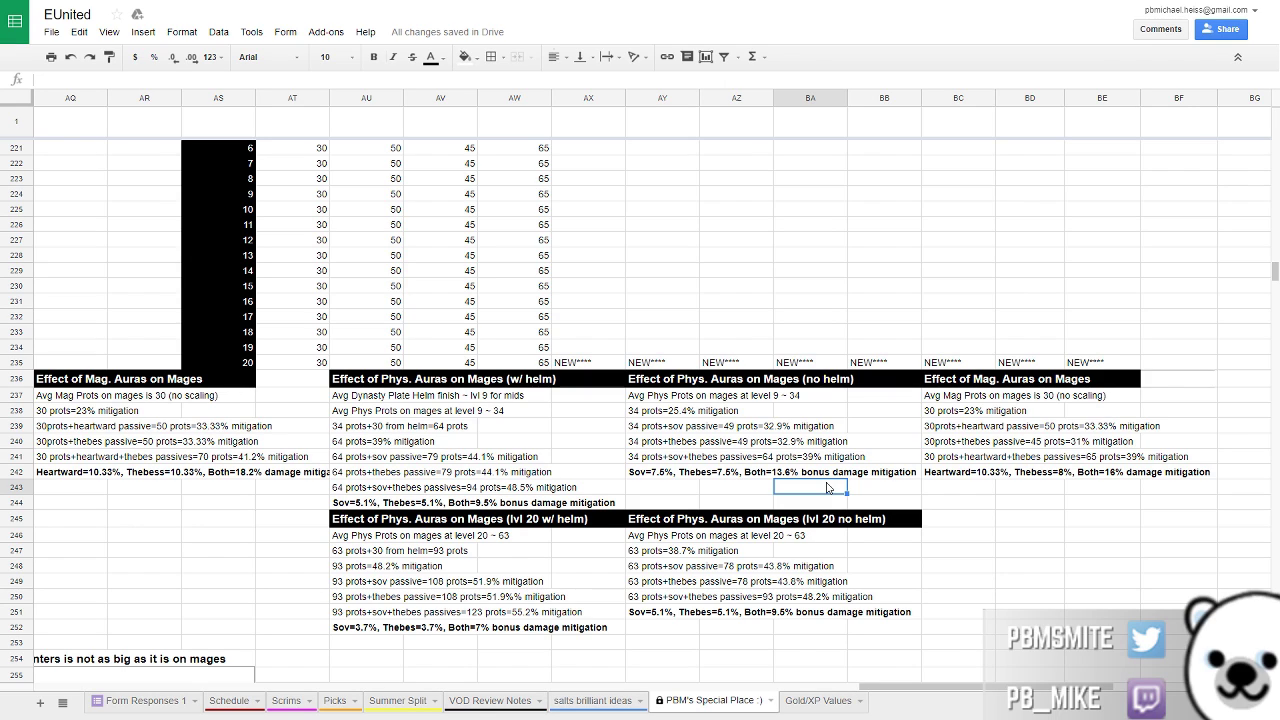
{"action": "left_click", "coordinate": [858, 490]}
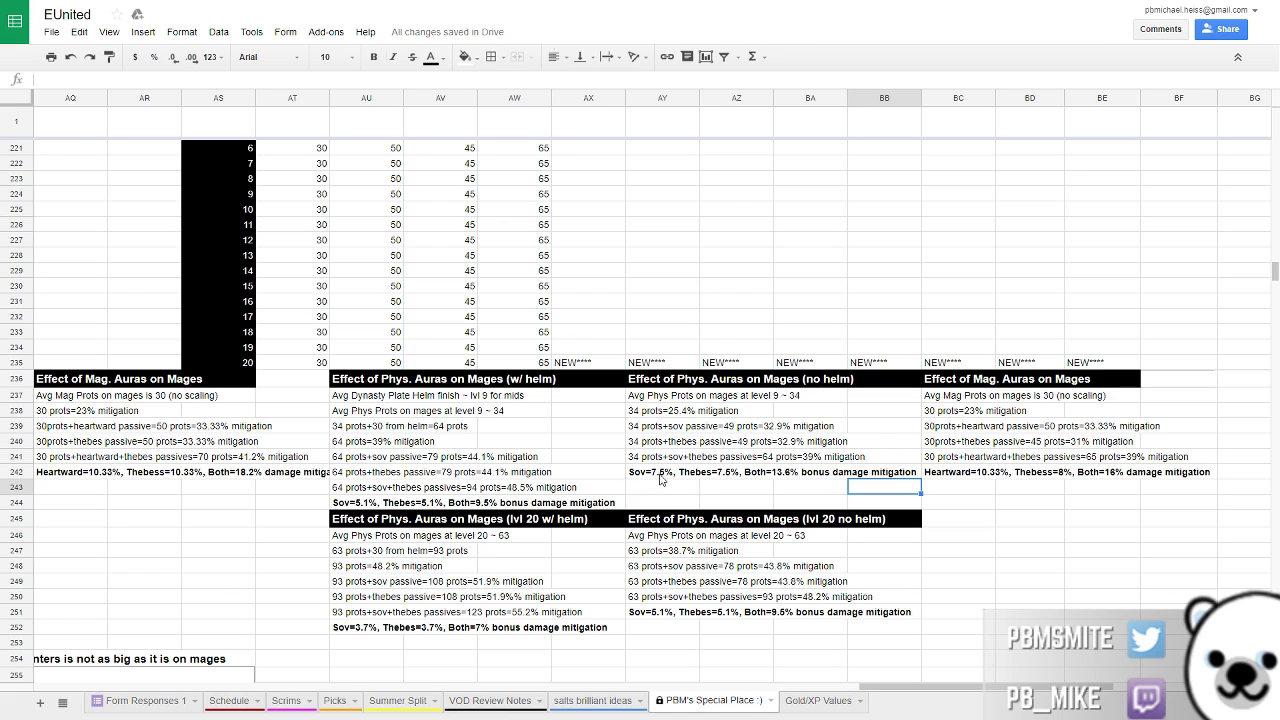
{"action": "left_click", "coordinate": [643, 474]}
{"action": "left_click", "coordinate": [739, 489]}
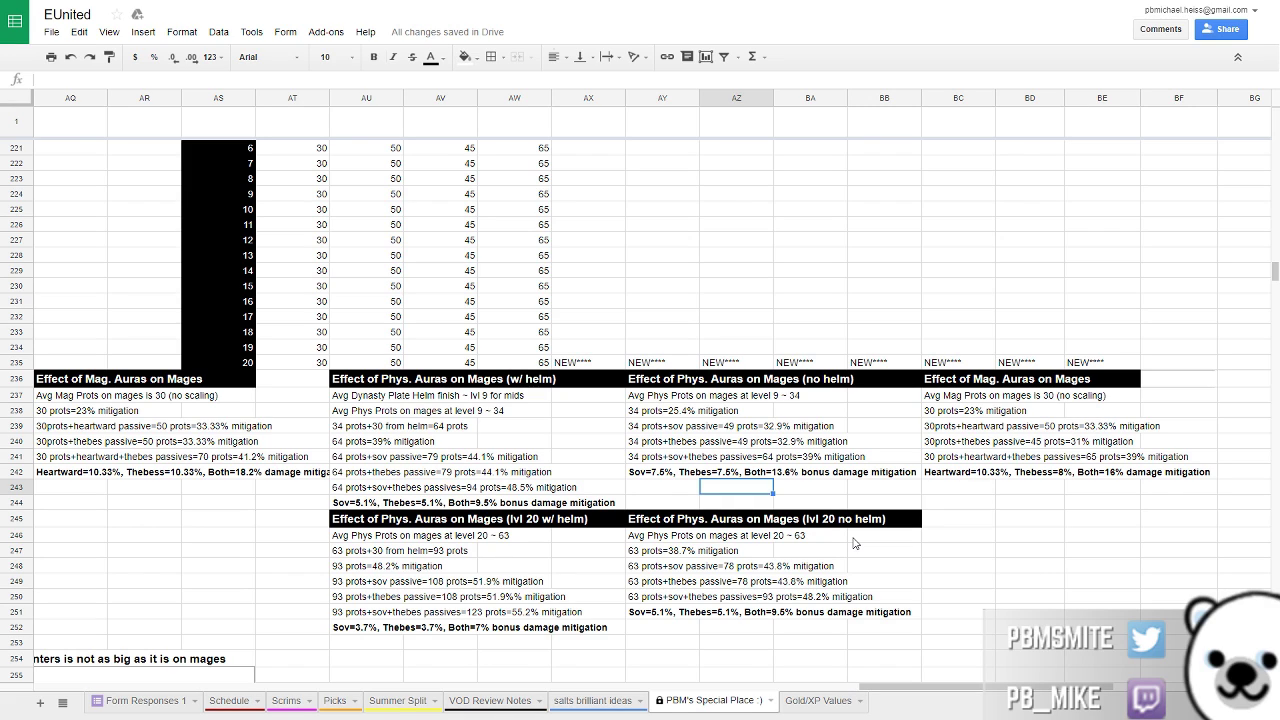
{"action": "left_click", "coordinate": [869, 491]}
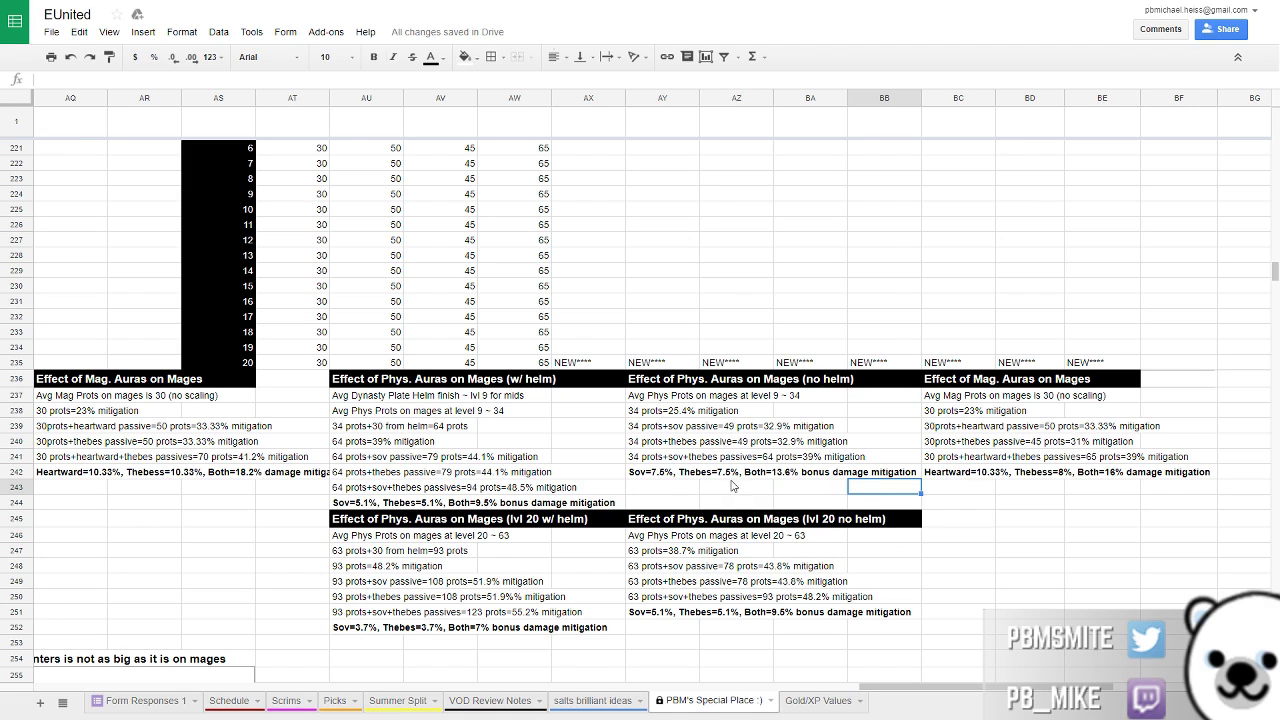
Step: Compare the separate Sov and Thebes bonuses with each other in the NEW**** level 9 no-helm summary line
{"action": "left_click", "coordinate": [735, 487]}
{"action": "left_click", "coordinate": [667, 476]}
{"action": "key", "text": "Up"}
{"action": "key", "text": "Right"}
{"action": "key", "text": "Right"}
{"action": "left_click", "coordinate": [677, 483]}
{"action": "key", "text": "Right"}
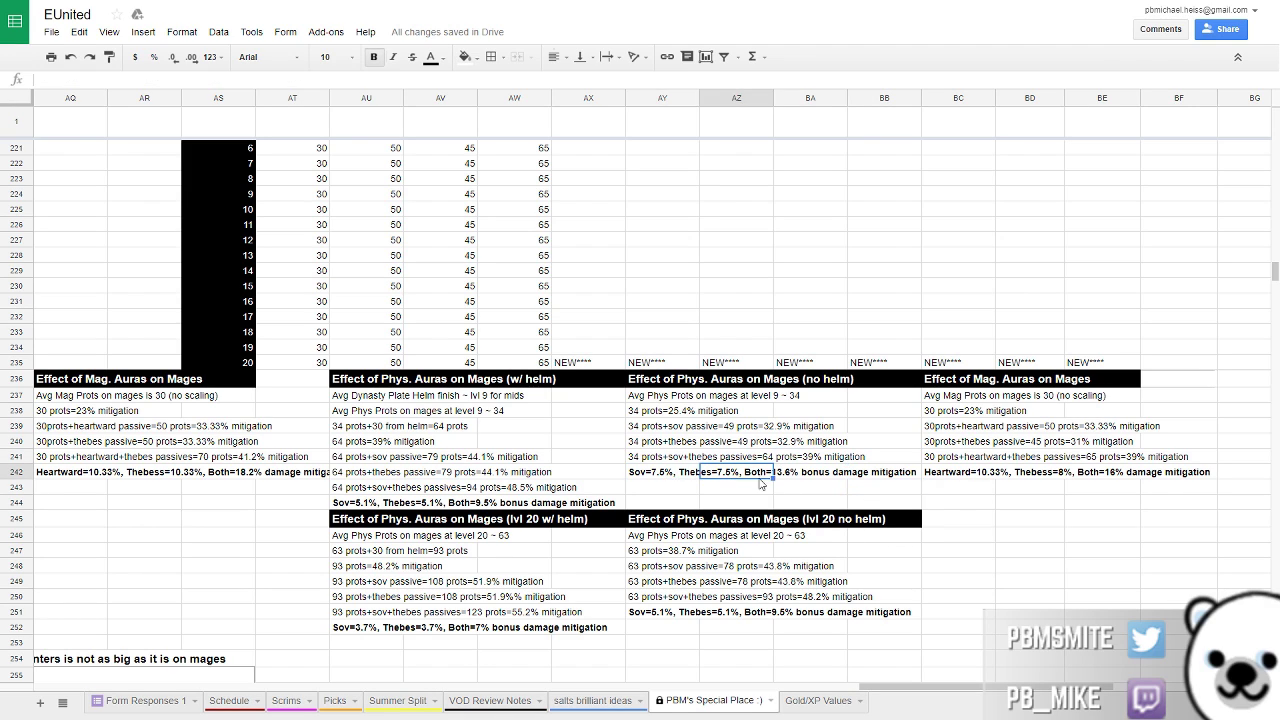
{"action": "key", "text": "Left"}
{"action": "key", "text": "Right"}
{"action": "left_click", "coordinate": [684, 478]}
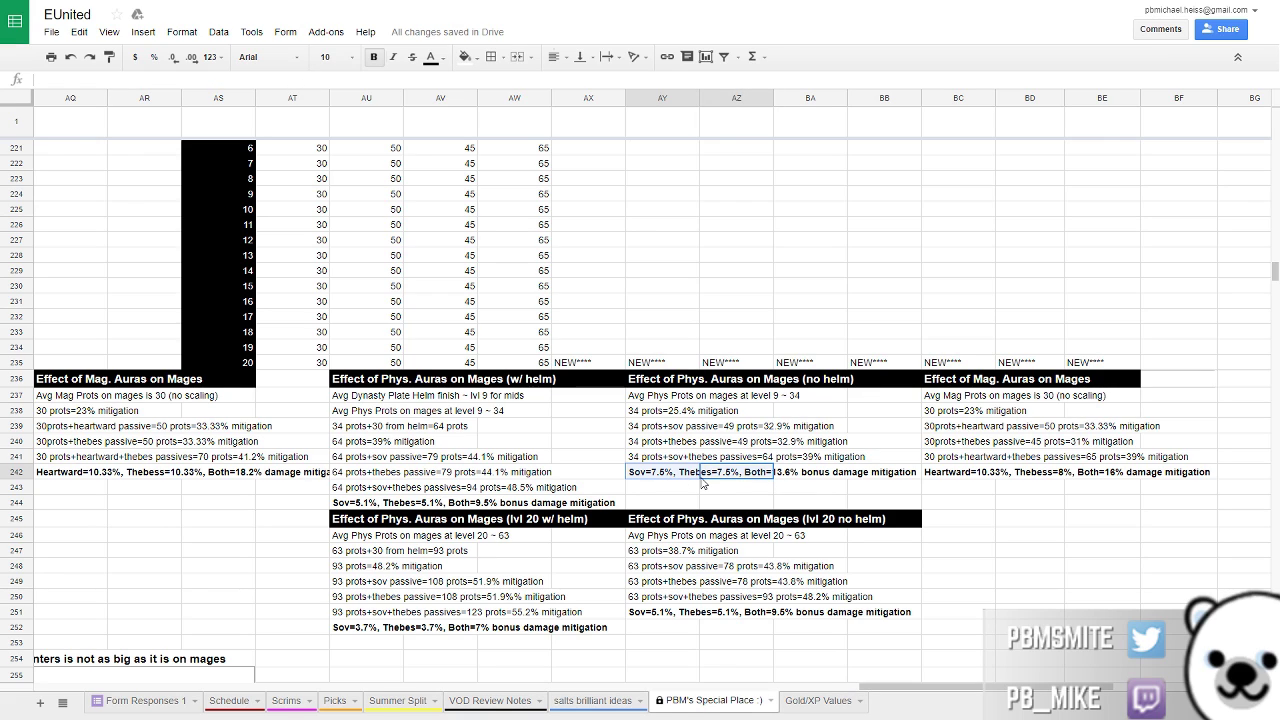
{"action": "key", "text": "Down"}
{"action": "key", "text": "Right"}
{"action": "left_click", "coordinate": [673, 479]}
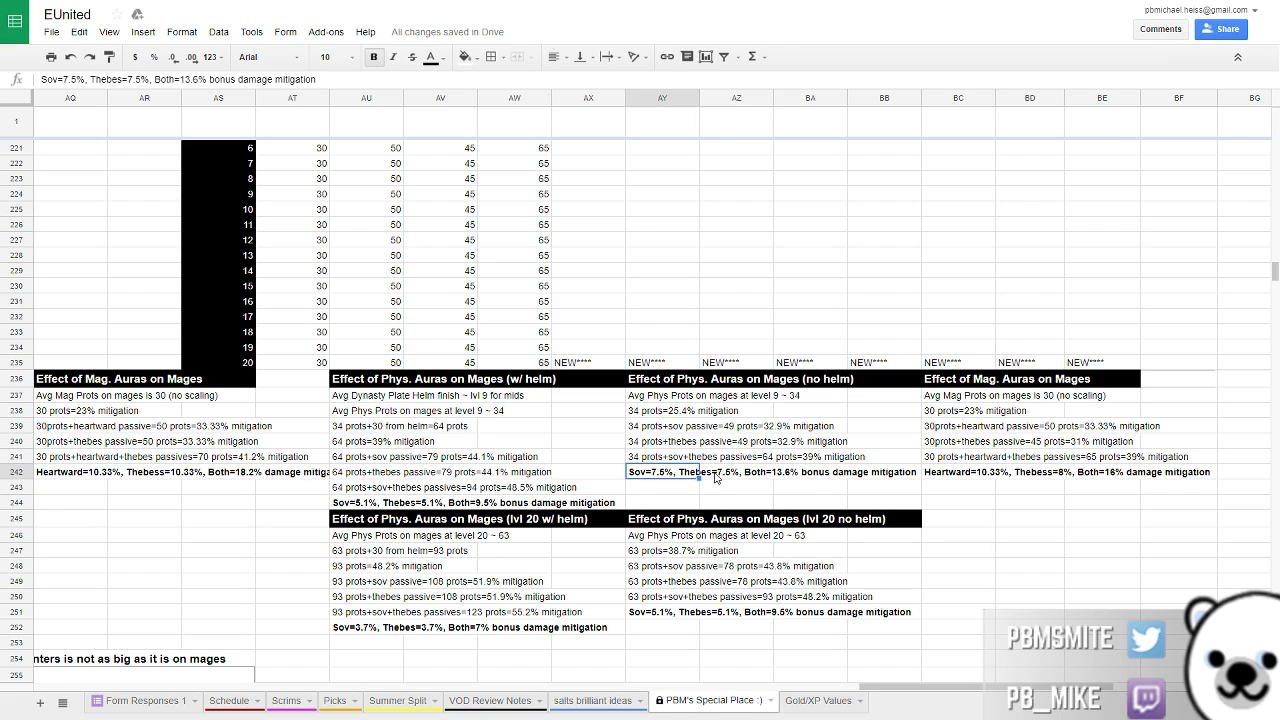
{"action": "left_click", "coordinate": [716, 478]}
{"action": "left_click", "coordinate": [846, 491]}
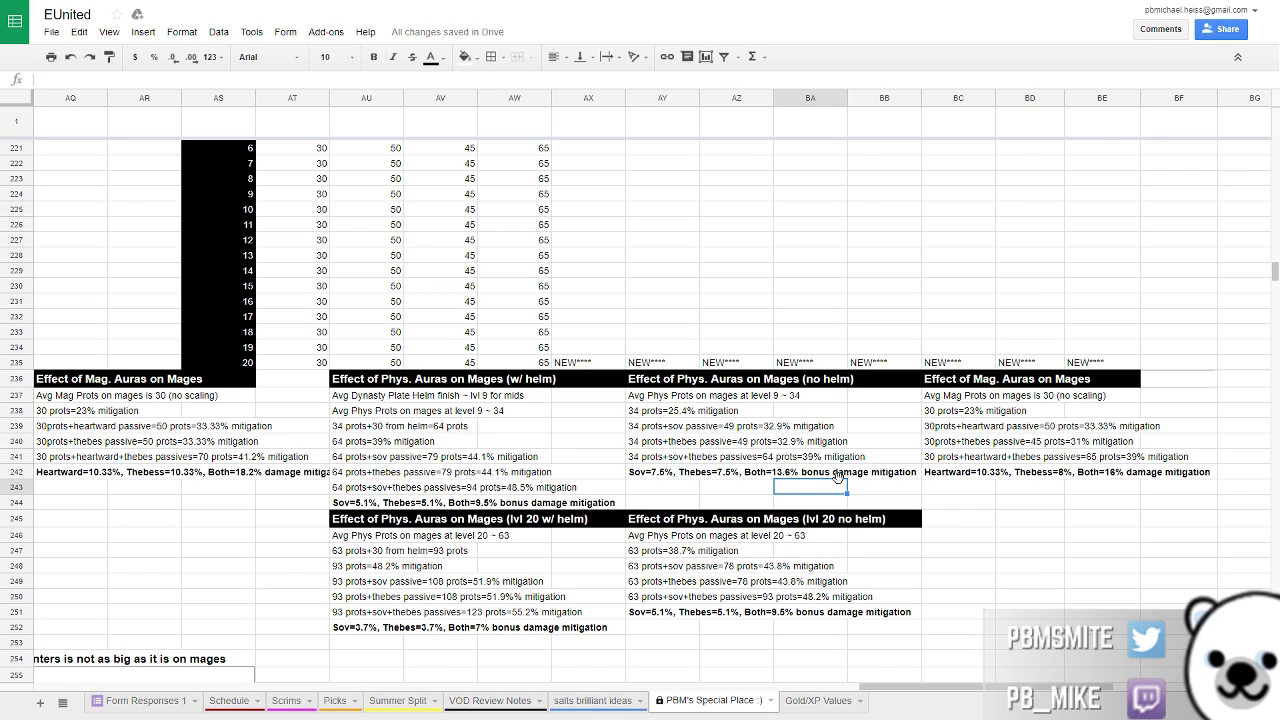
{"action": "left_click", "coordinate": [712, 477]}
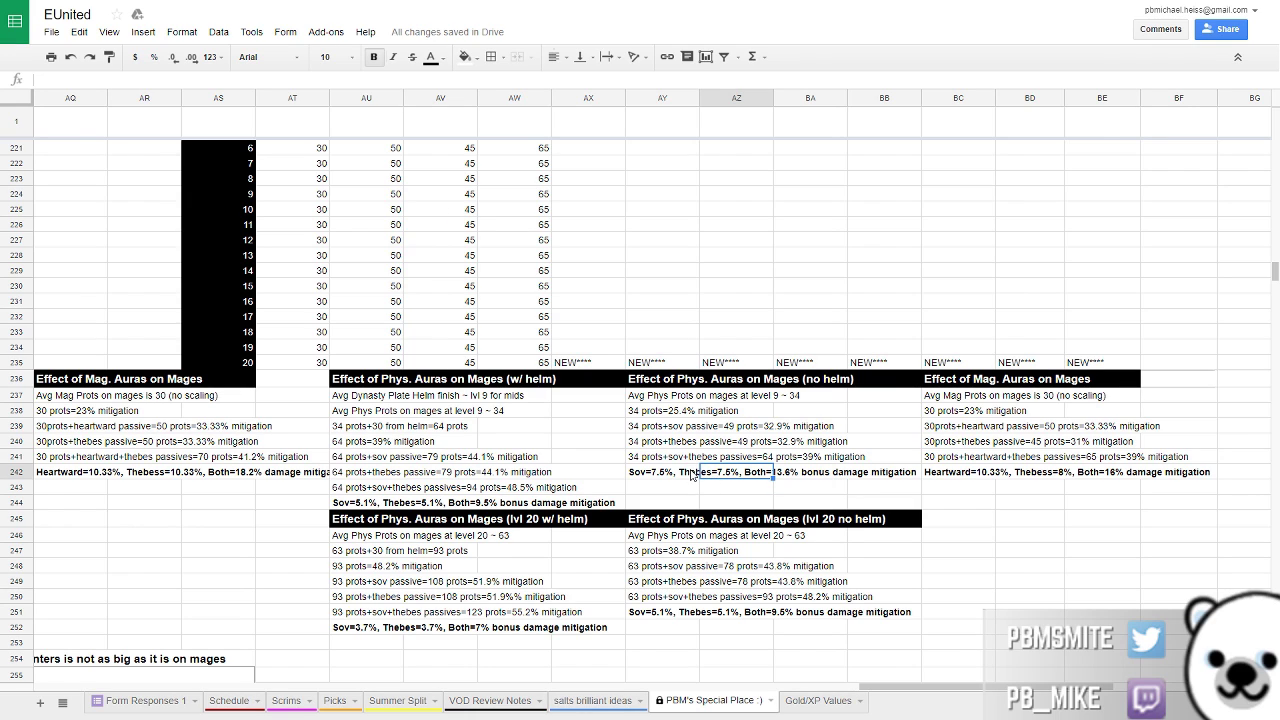
{"action": "left_click", "coordinate": [651, 476]}
{"action": "left_click", "coordinate": [735, 478]}
{"action": "left_click", "coordinate": [694, 477]}
{"action": "left_click", "coordinate": [731, 484]}
{"action": "left_click", "coordinate": [673, 481]}
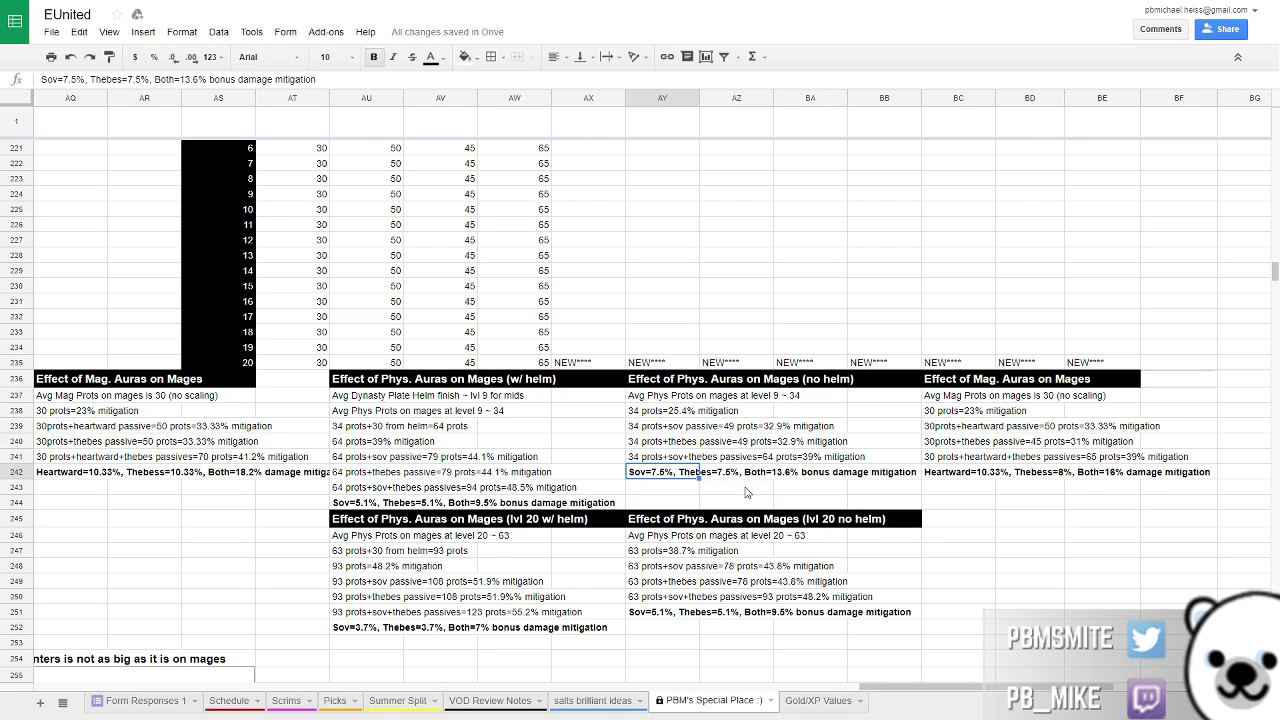
{"action": "left_click", "coordinate": [848, 520]}
{"action": "left_click", "coordinate": [1002, 646]}
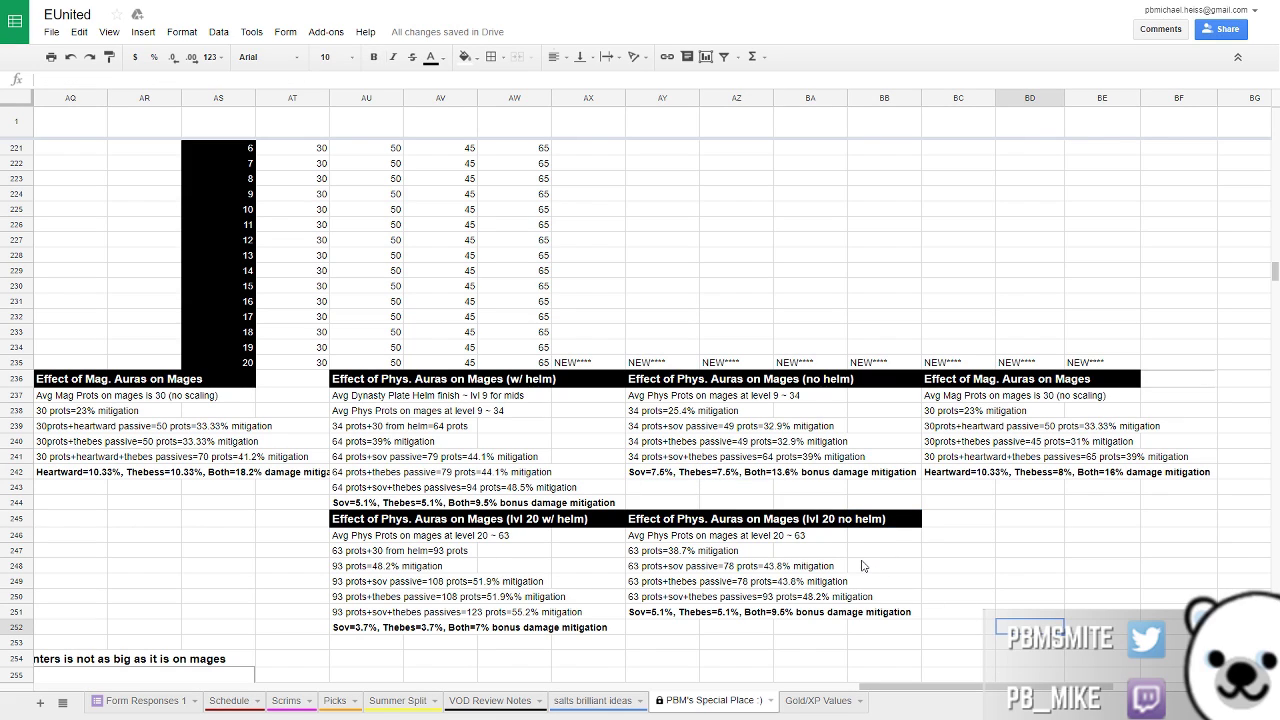
Step: Go to the PERMUTATIONS (160) ranking table and locate the 6/20 PhysNoEdit1 and MagNoEdit1 rows
{"action": "scroll", "coordinate": [870, 567], "scroll_direction": "up", "scroll_amount": 3}
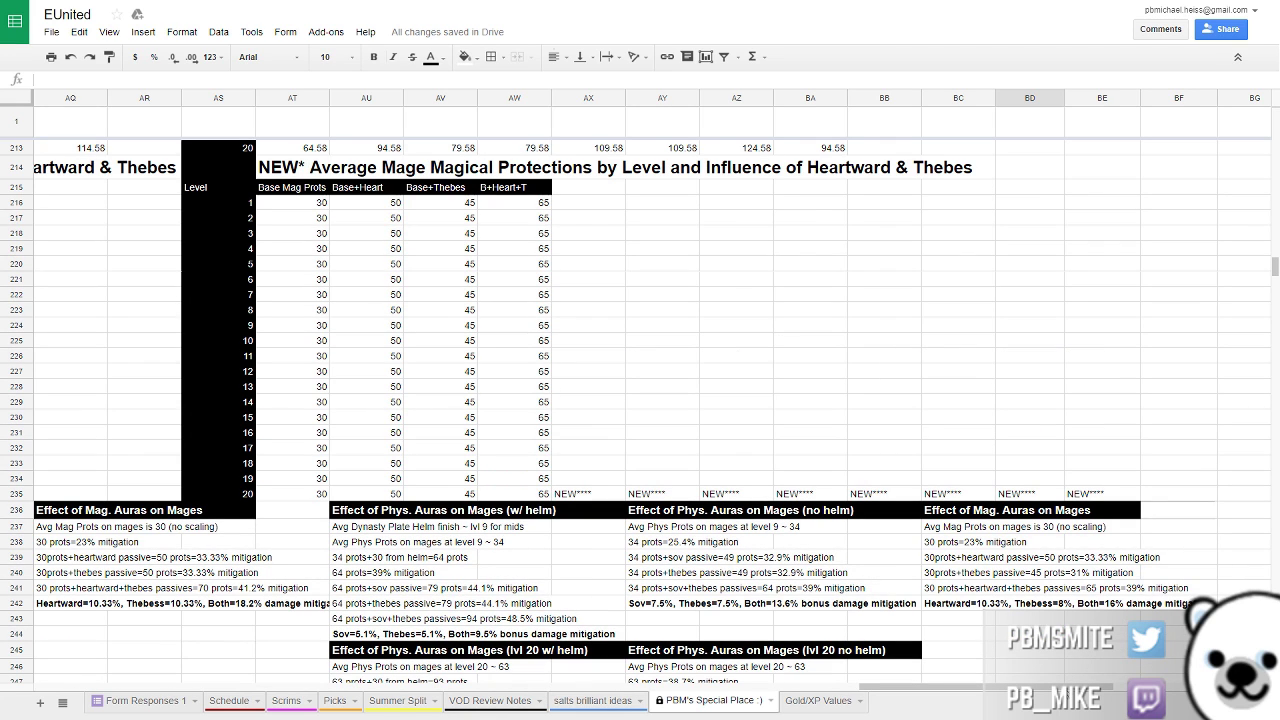
{"action": "scroll", "coordinate": [700, 560], "scroll_direction": "left", "scroll_amount": 15}
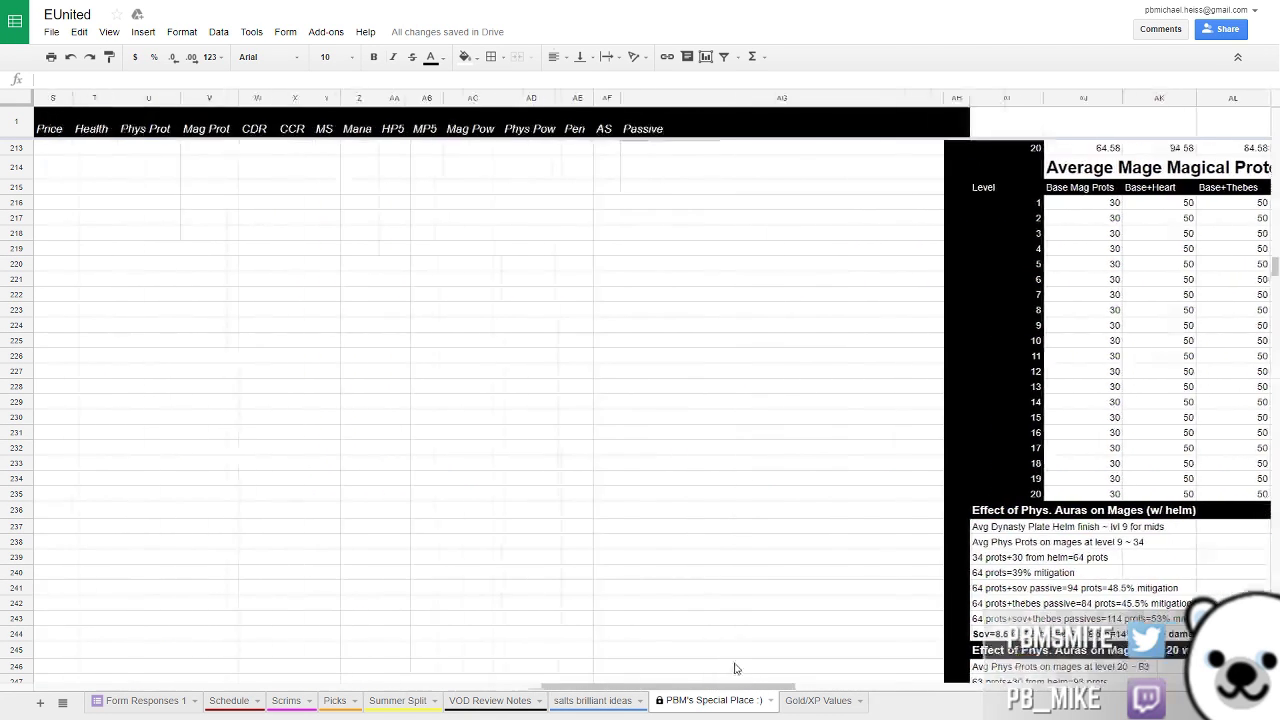
{"action": "scroll", "coordinate": [650, 665], "scroll_direction": "left", "scroll_amount": 10}
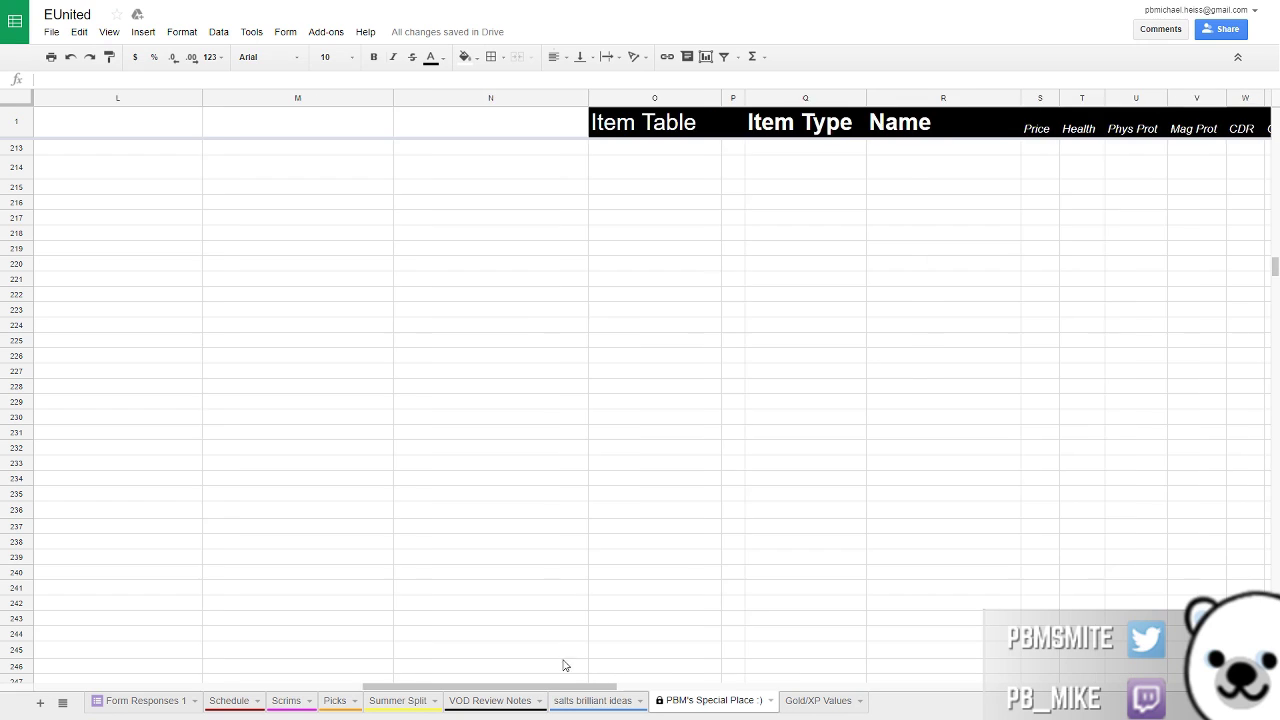
{"action": "scroll", "coordinate": [480, 658], "scroll_direction": "left", "scroll_amount": 3}
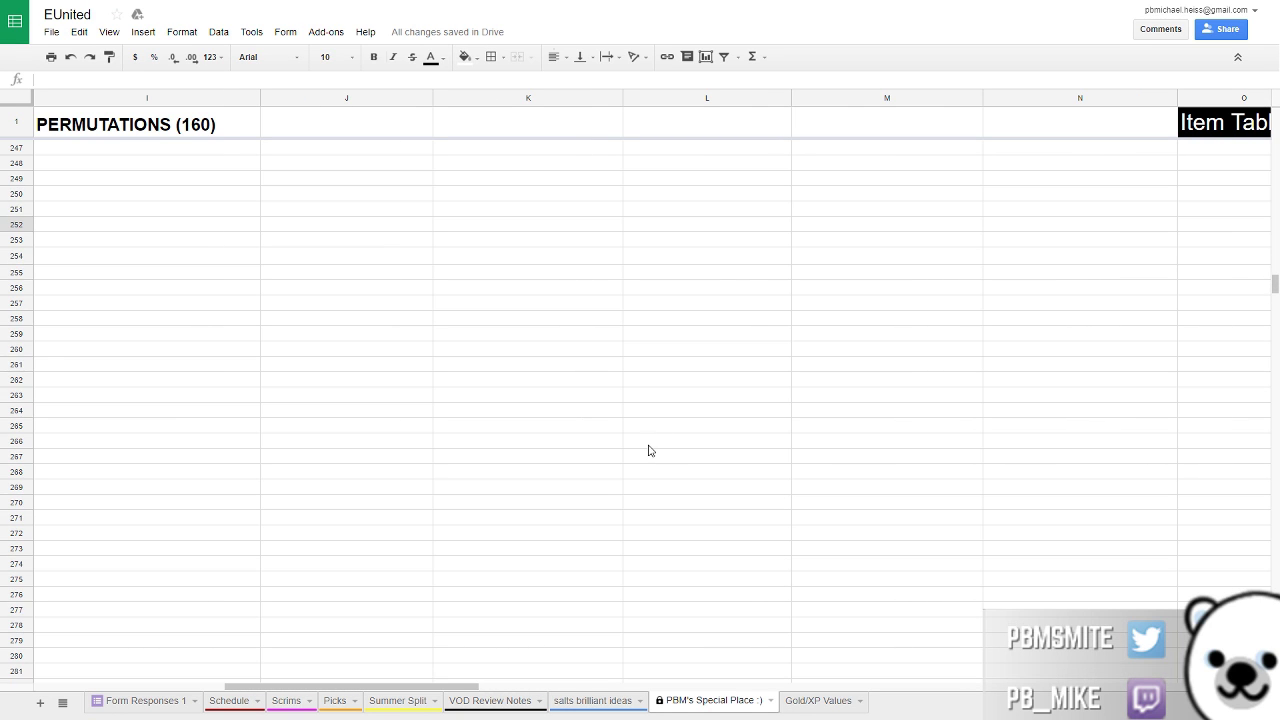
{"action": "scroll", "coordinate": [658, 427], "scroll_direction": "up", "scroll_amount": 18}
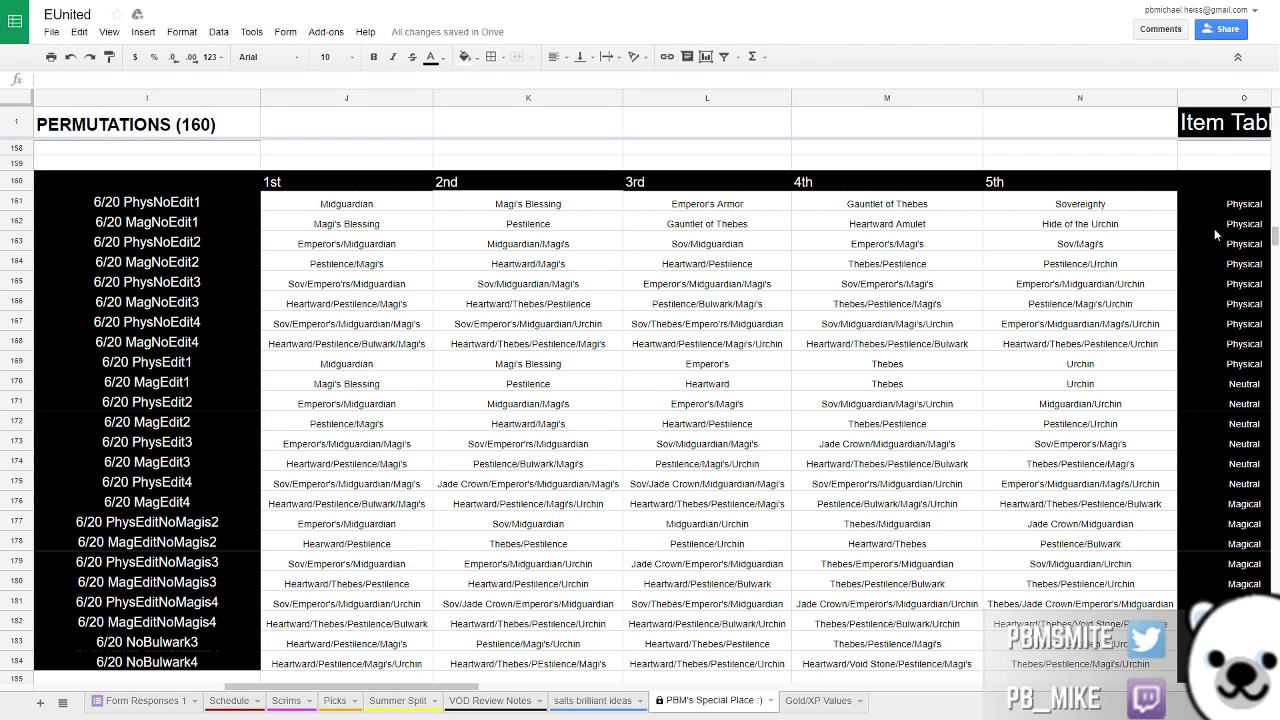
{"action": "left_click", "coordinate": [162, 206]}
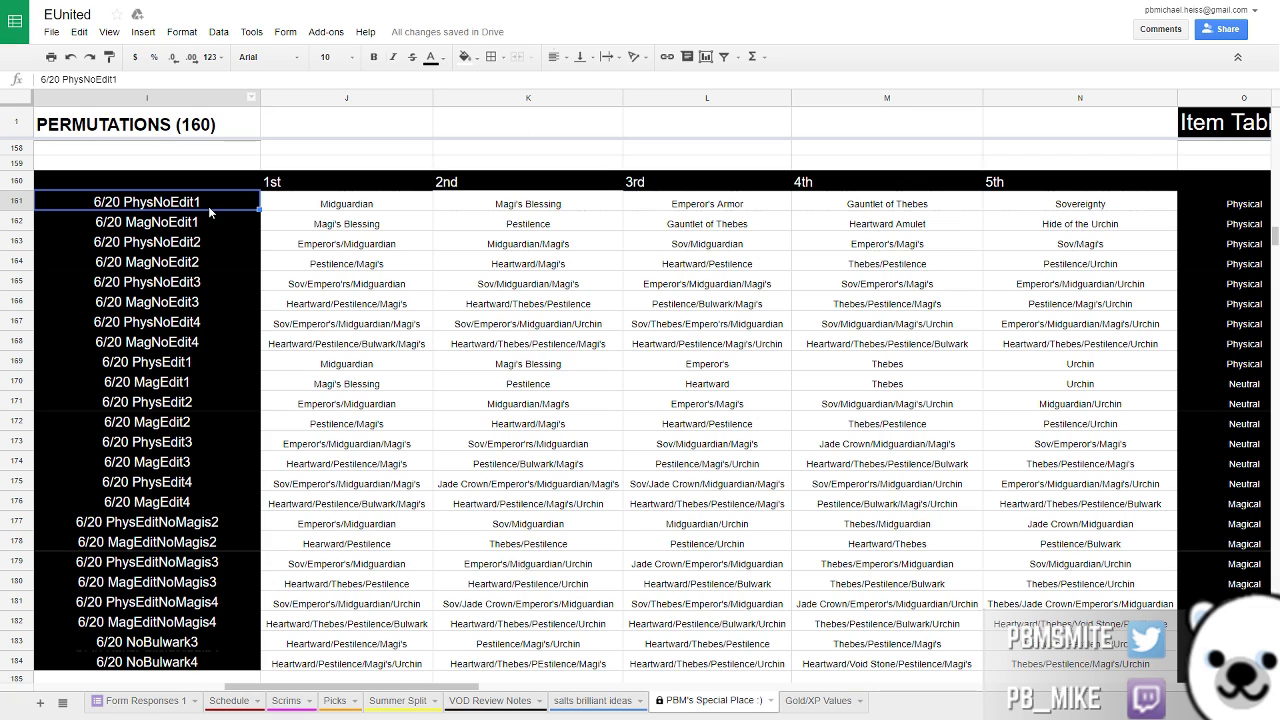
{"action": "left_click", "coordinate": [239, 219]}
{"action": "left_click", "coordinate": [168, 206]}
Step: Read the 1st to 5th ranked single items across the 6/20 PhysNoEdit1 row
{"action": "left_click", "coordinate": [380, 207]}
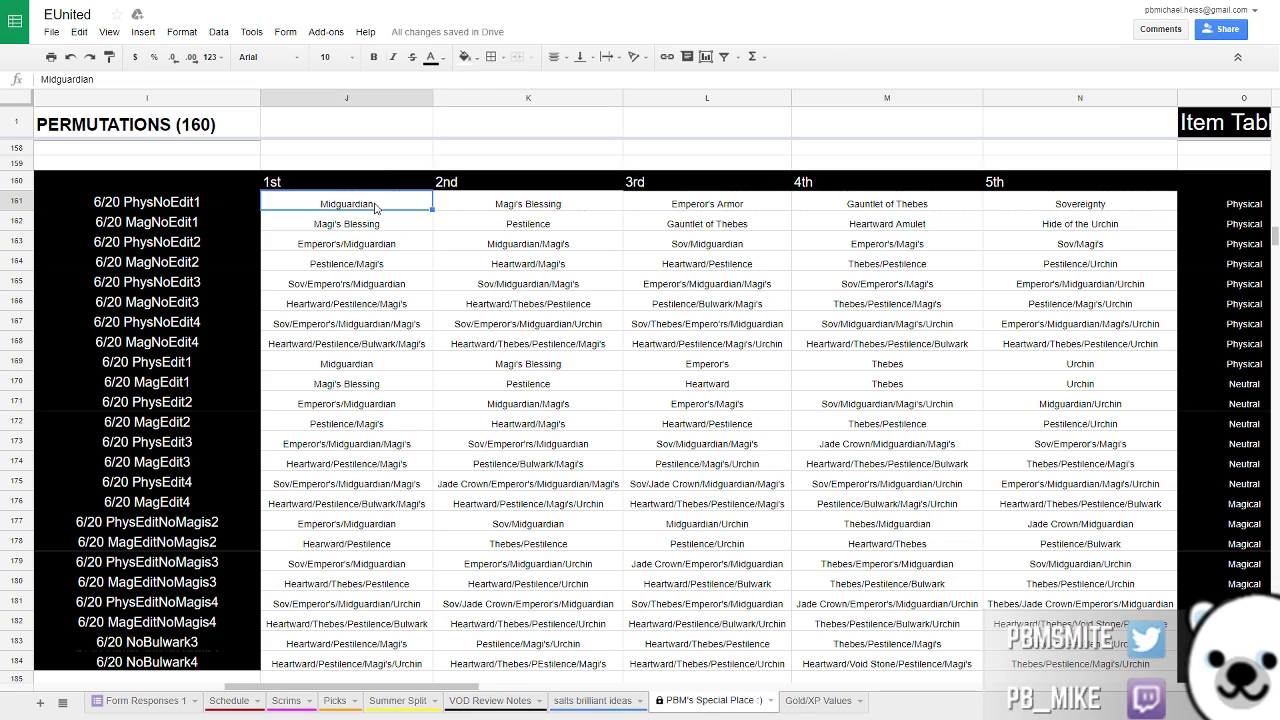
{"action": "left_click", "coordinate": [532, 205]}
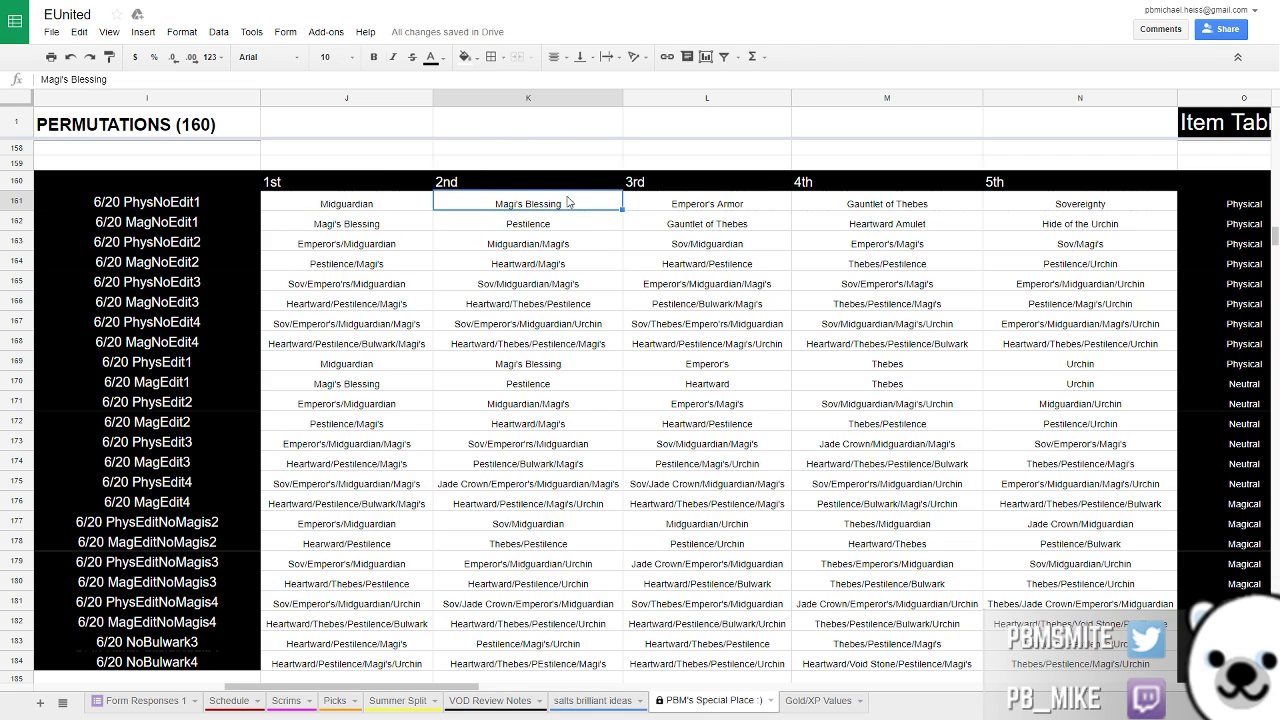
{"action": "left_click", "coordinate": [704, 208]}
{"action": "left_click", "coordinate": [894, 208]}
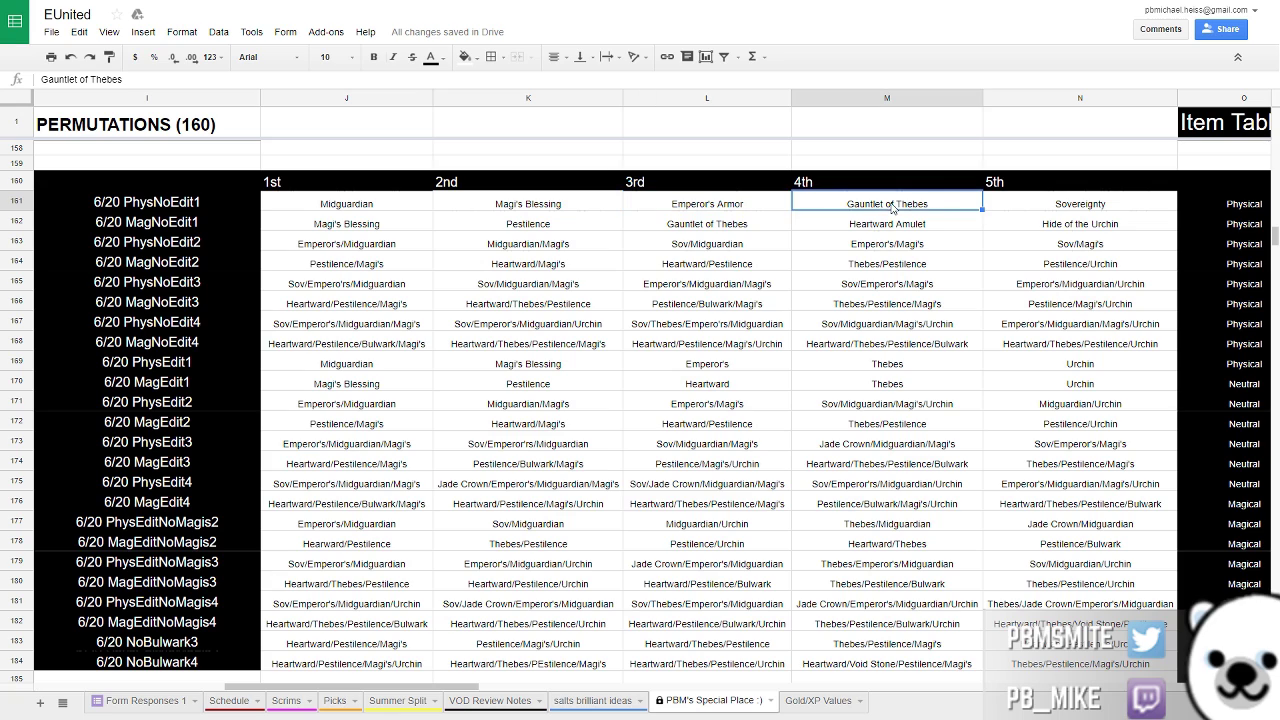
{"action": "left_click", "coordinate": [1100, 207]}
Step: Go over the 1st to 5th rankings again, comparing the PhysNoEdit1 items with those in the MagNoEdit1 row
{"action": "left_click", "coordinate": [820, 160]}
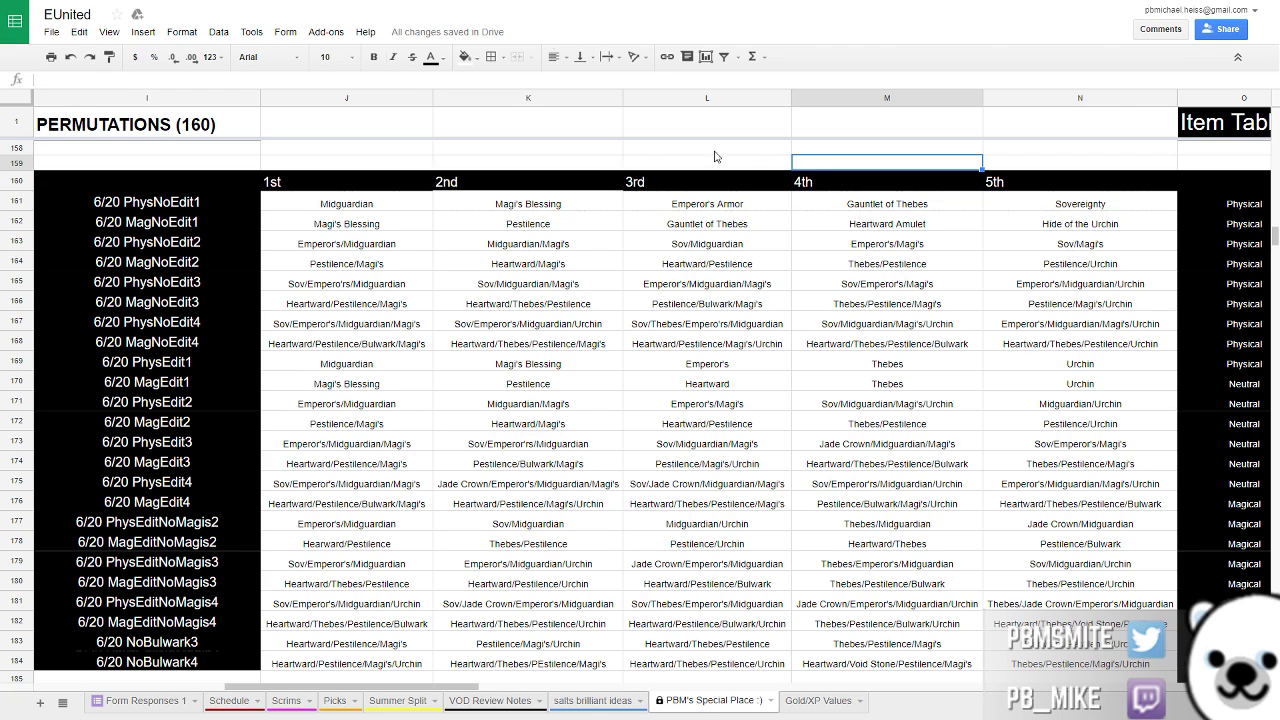
{"action": "left_click", "coordinate": [463, 154]}
{"action": "left_click", "coordinate": [383, 166]}
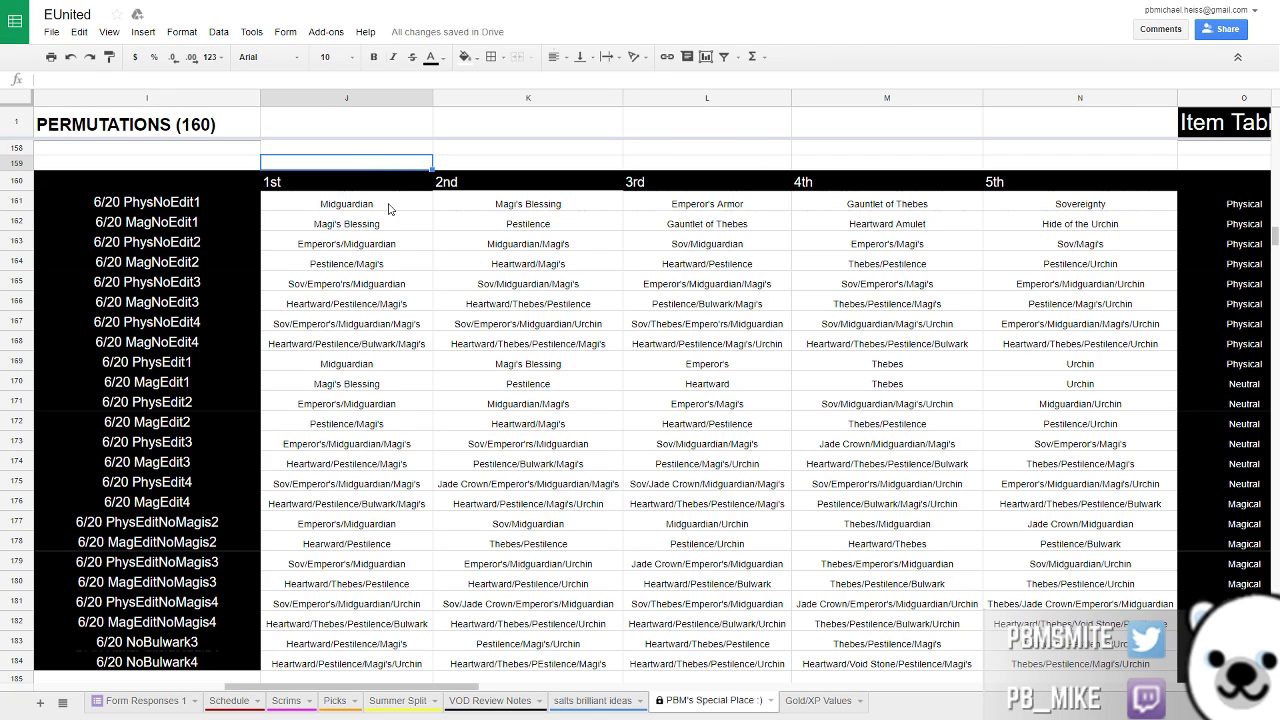
{"action": "left_click", "coordinate": [400, 207]}
{"action": "left_click", "coordinate": [505, 208]}
{"action": "left_click", "coordinate": [705, 210]}
{"action": "left_click", "coordinate": [895, 214]}
{"action": "left_click", "coordinate": [1065, 208]}
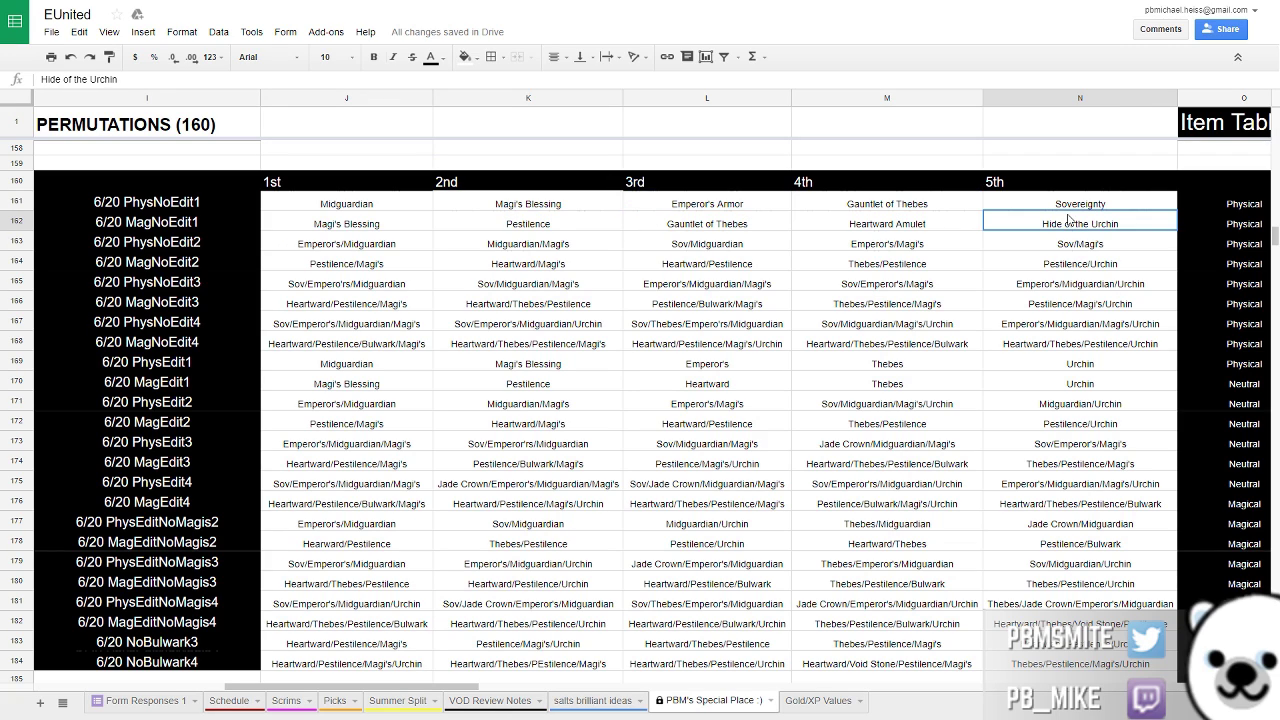
Step: Compare the rank of Magi's Blessing in the PhysNoEdit1 row with its rank in the MagNoEdit1 row
{"action": "left_click", "coordinate": [761, 214]}
{"action": "left_click", "coordinate": [611, 212]}
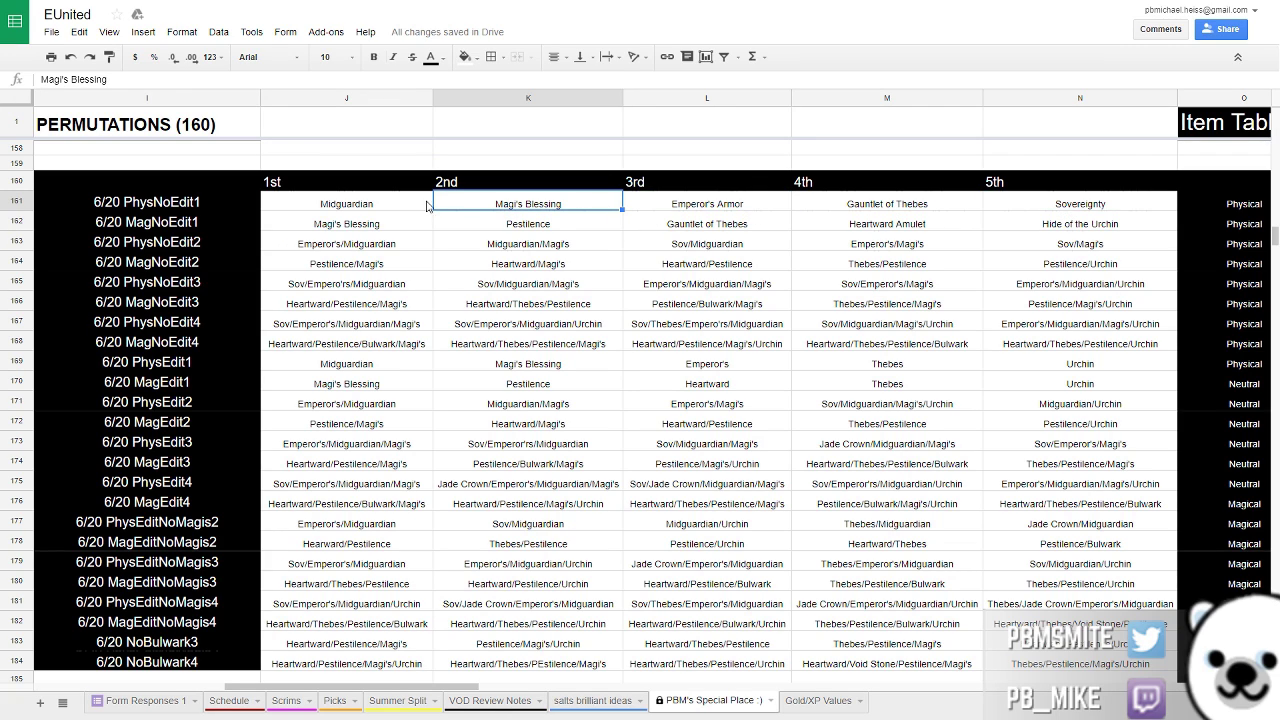
{"action": "left_click", "coordinate": [390, 208]}
{"action": "left_click", "coordinate": [650, 222]}
{"action": "left_click", "coordinate": [597, 220]}
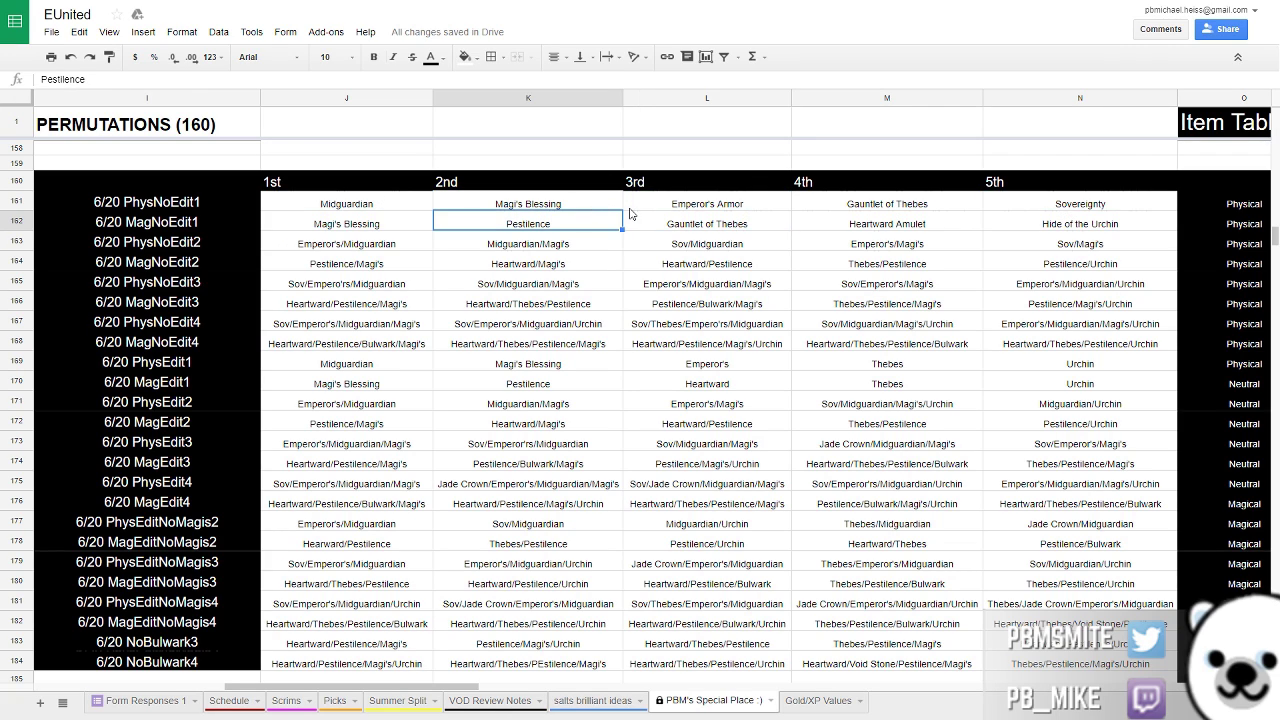
{"action": "left_click", "coordinate": [633, 211]}
{"action": "left_click", "coordinate": [585, 209]}
{"action": "key", "text": "Right"}
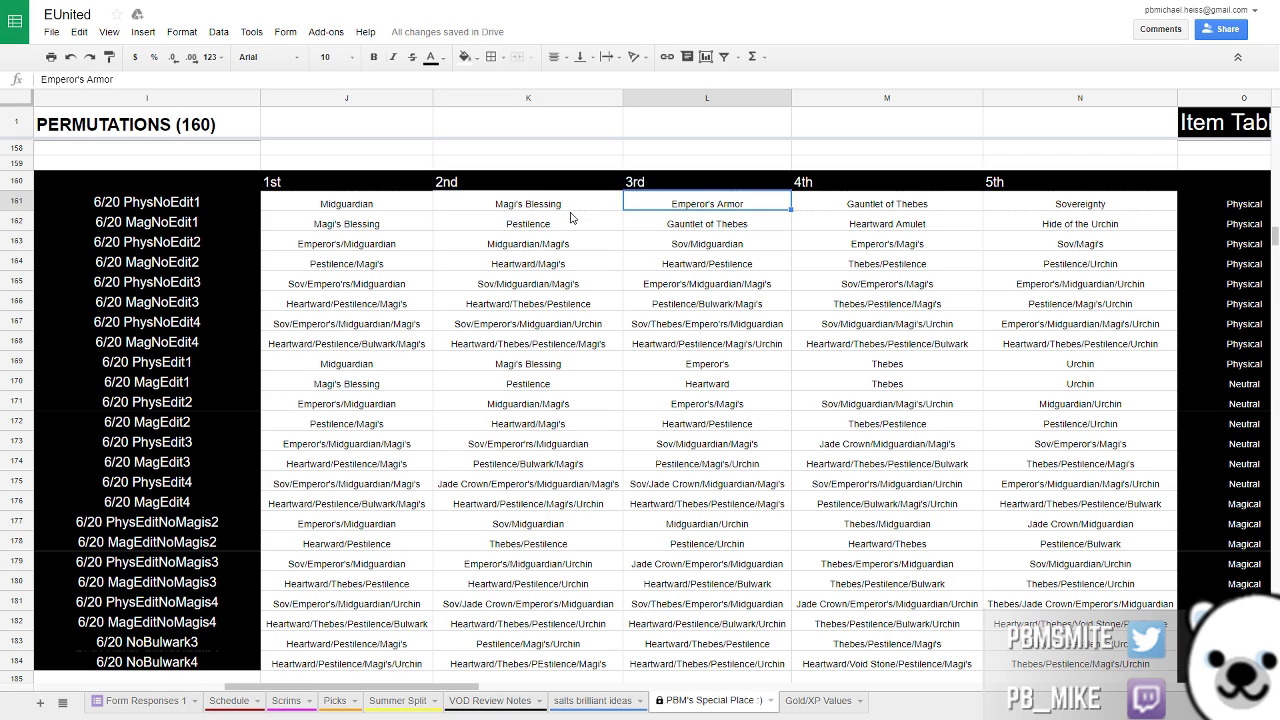
{"action": "left_click", "coordinate": [530, 205]}
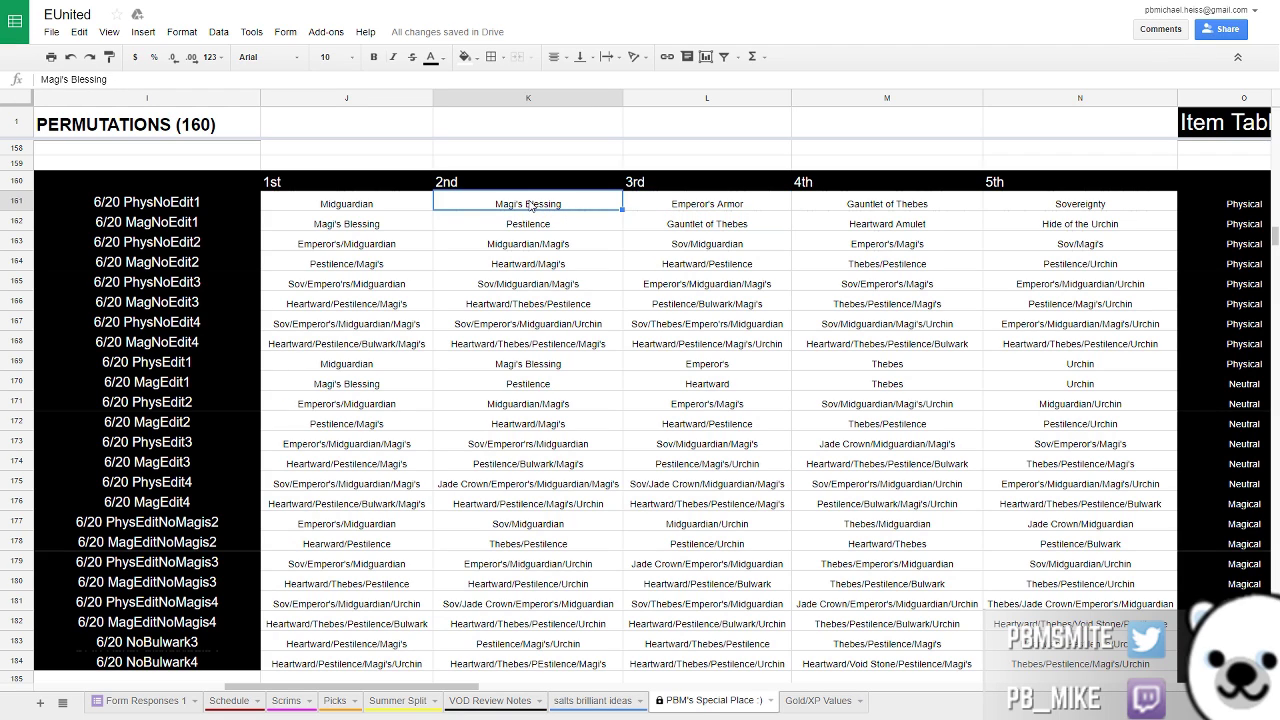
{"action": "left_click", "coordinate": [395, 229]}
{"action": "left_click", "coordinate": [517, 210]}
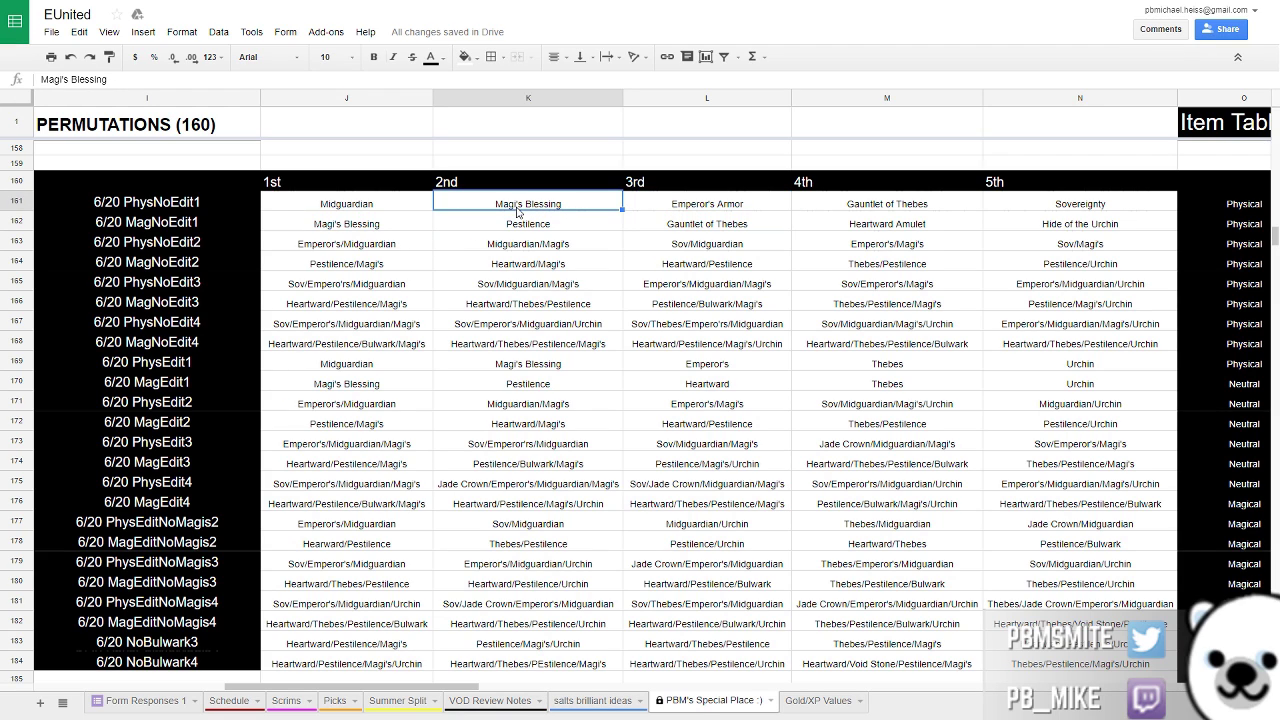
Step: Review the top-ranked two-, three- and four-item combinations in the 6/20 NoEdit2, NoEdit3 and NoEdit4 rows
{"action": "left_click", "coordinate": [355, 249]}
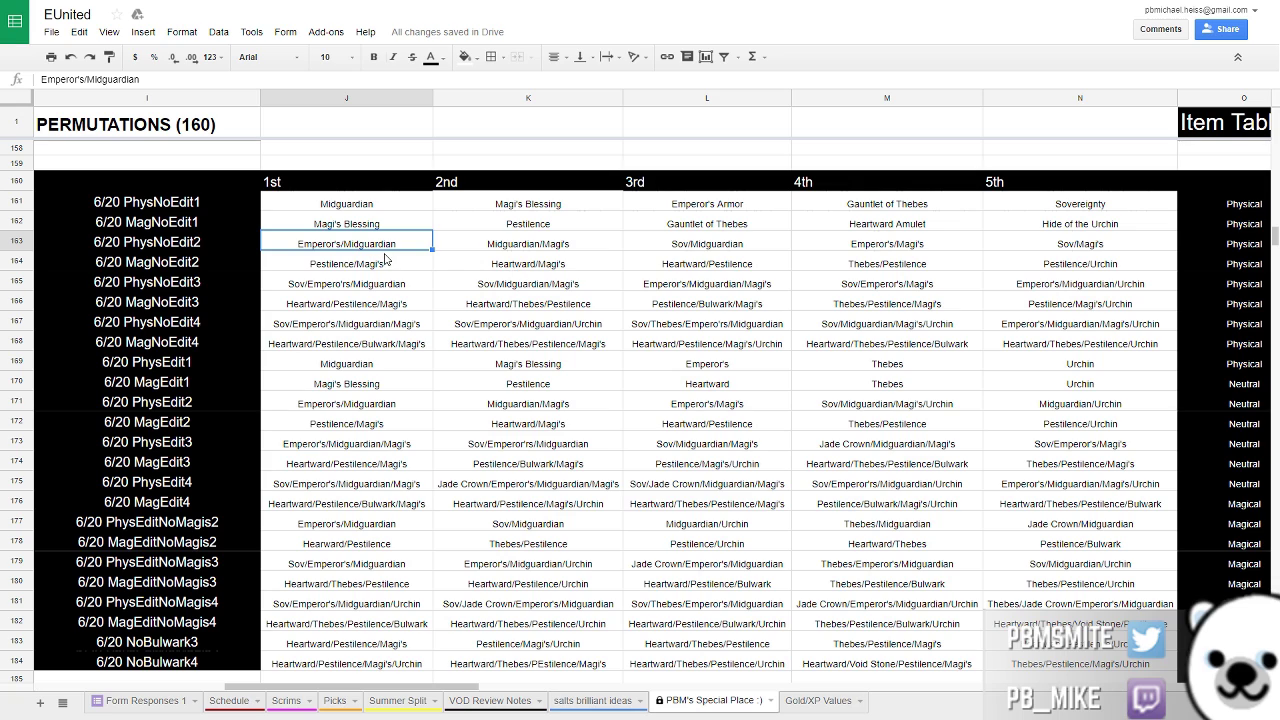
{"action": "left_click", "coordinate": [208, 245]}
{"action": "left_click", "coordinate": [343, 245]}
{"action": "left_click", "coordinate": [326, 285]}
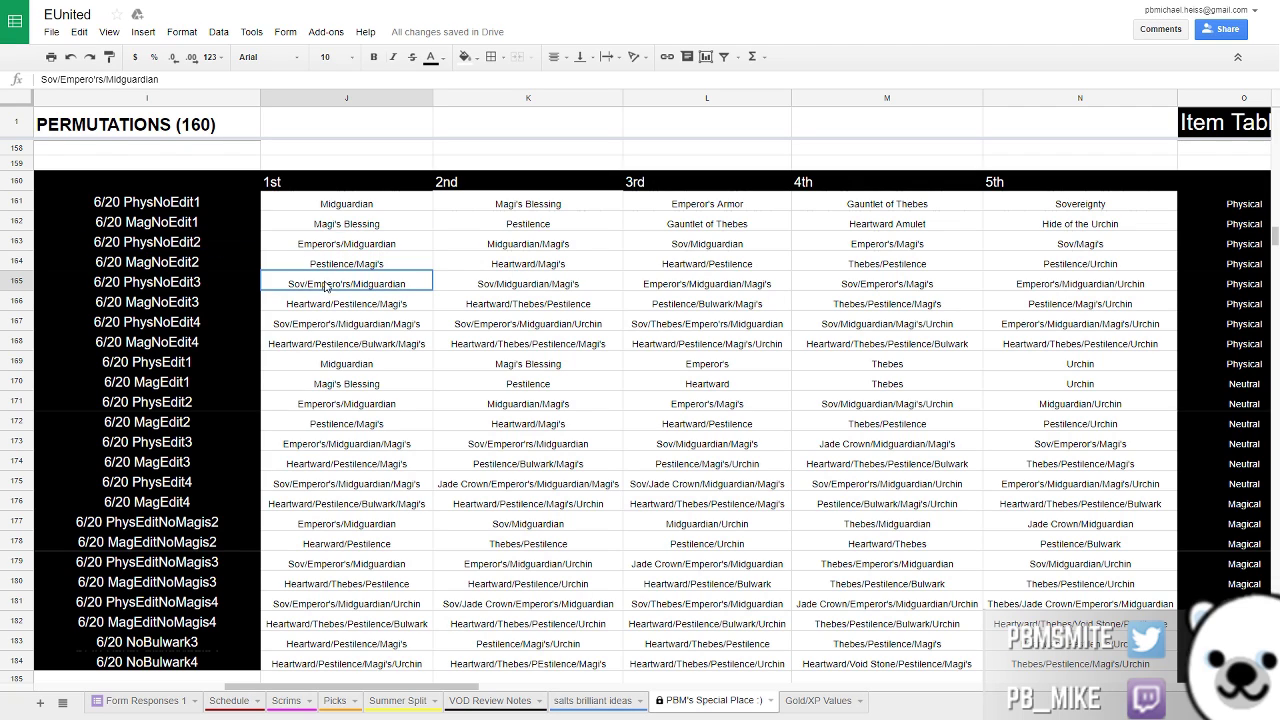
{"action": "left_click", "coordinate": [336, 340]}
{"action": "left_click", "coordinate": [601, 340]}
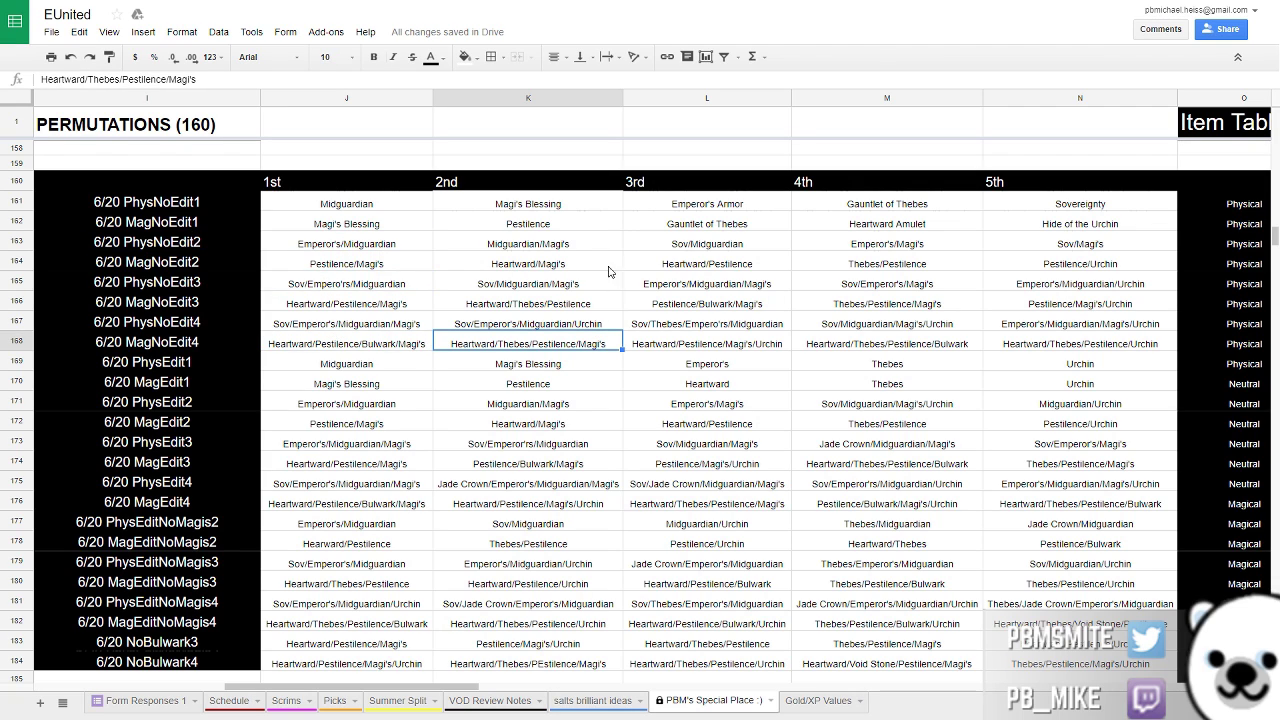
Step: Examine where Magi's Blessing appears in the PhysNoEdit1 row and in the two-item PhysNoEdit2 and MagNoEdit2 rows
{"action": "left_click", "coordinate": [563, 210]}
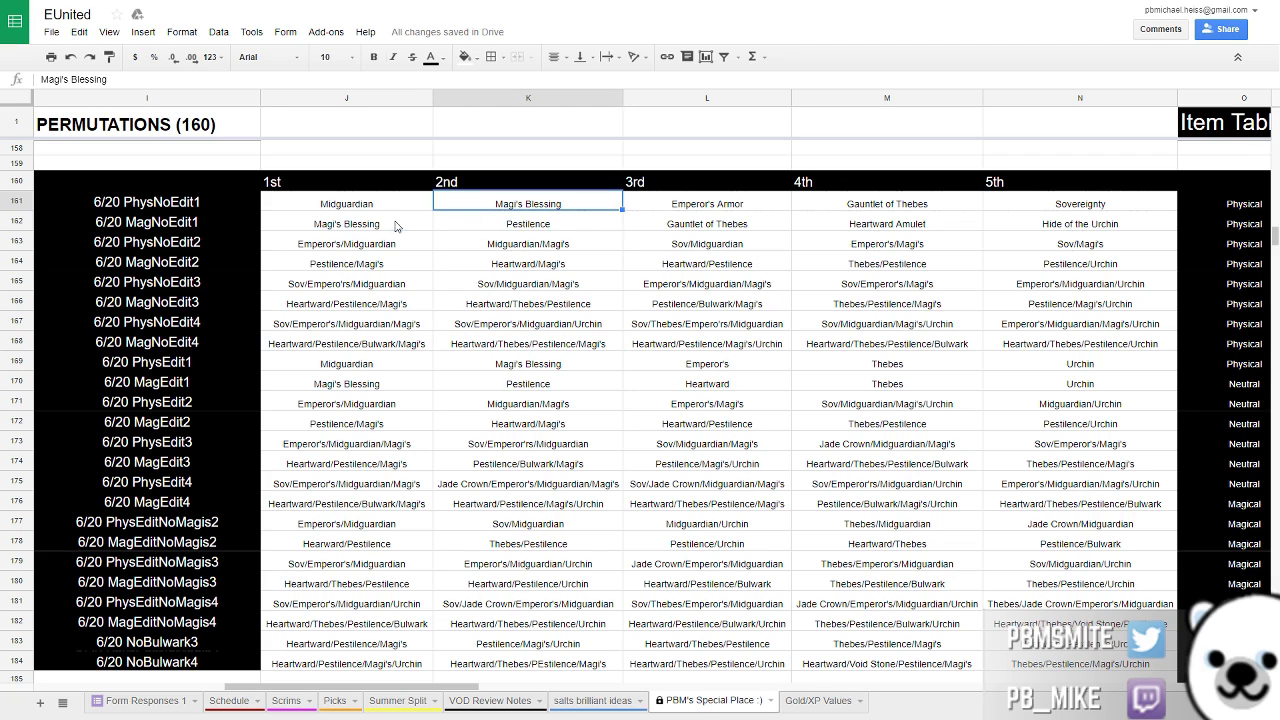
{"action": "left_click", "coordinate": [566, 262]}
{"action": "left_click", "coordinate": [545, 246]}
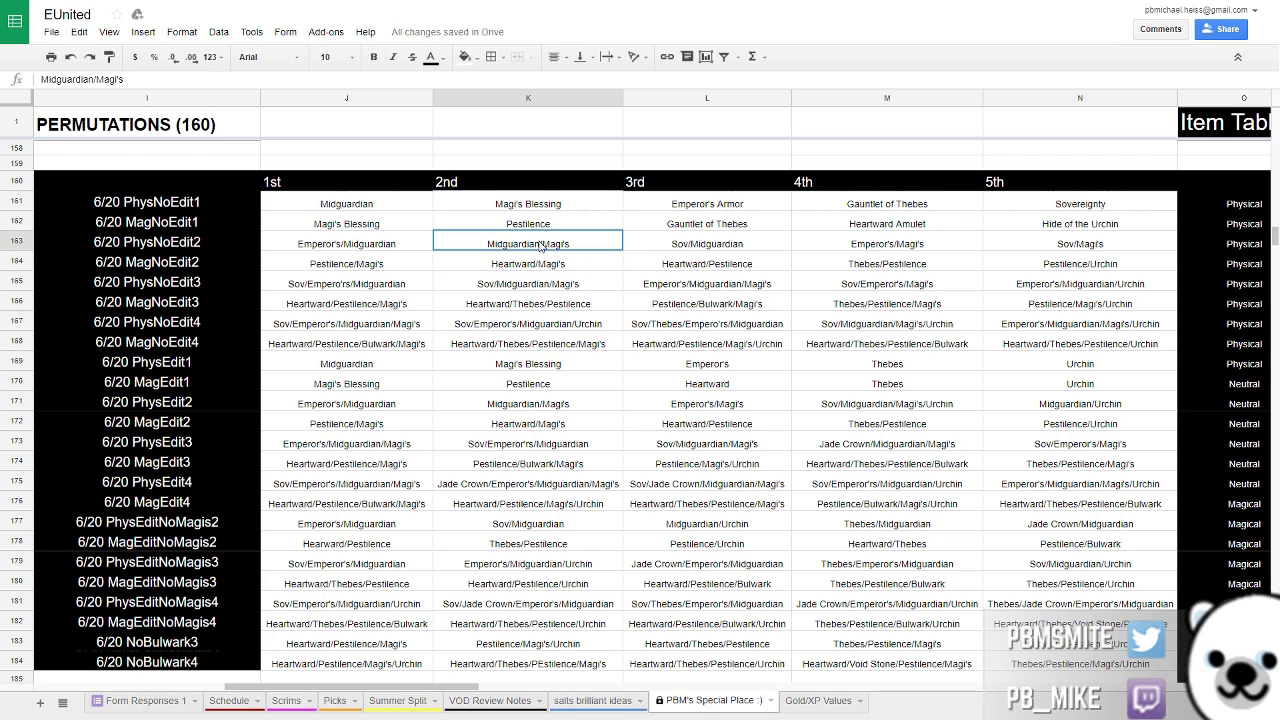
{"action": "left_click", "coordinate": [384, 262]}
{"action": "left_click", "coordinate": [499, 270]}
{"action": "left_click", "coordinate": [896, 245]}
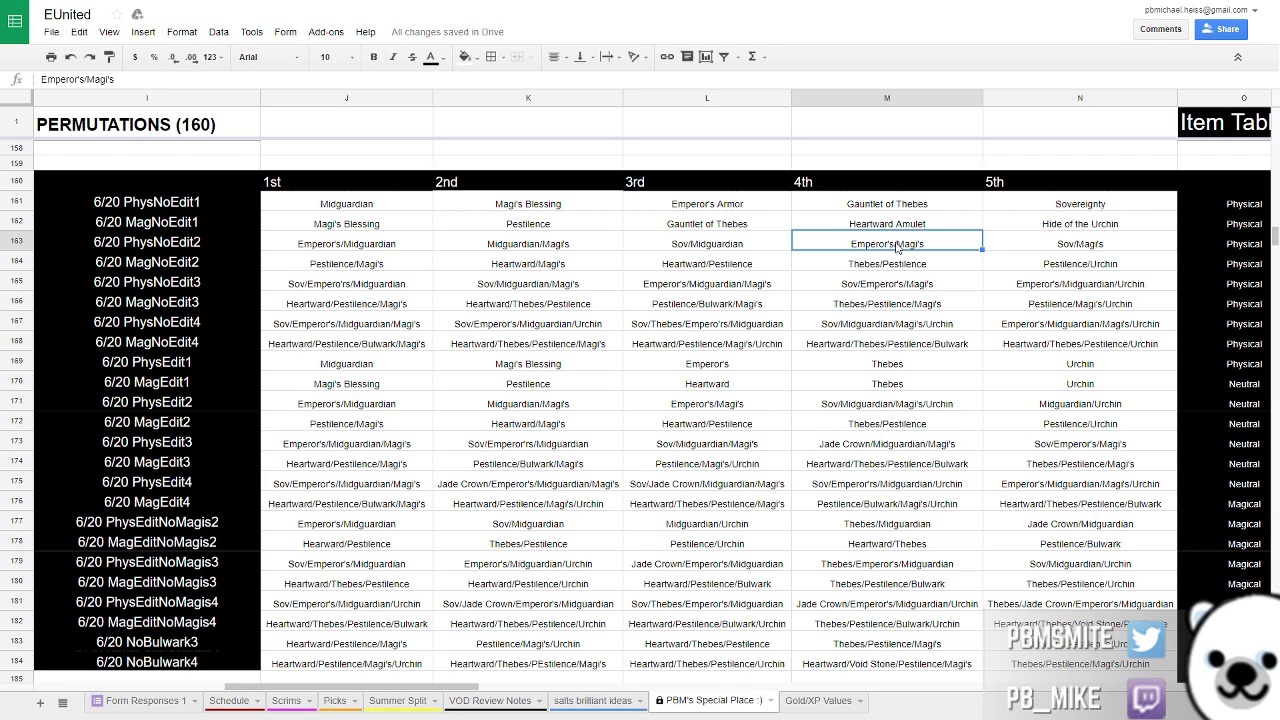
Step: Compare the single-item ranks of Midguardian, Magi's Blessing, Pestilence, Emperor's Armor and Gauntlet of Thebes in the NoEdit1 rows
{"action": "left_click", "coordinate": [414, 208]}
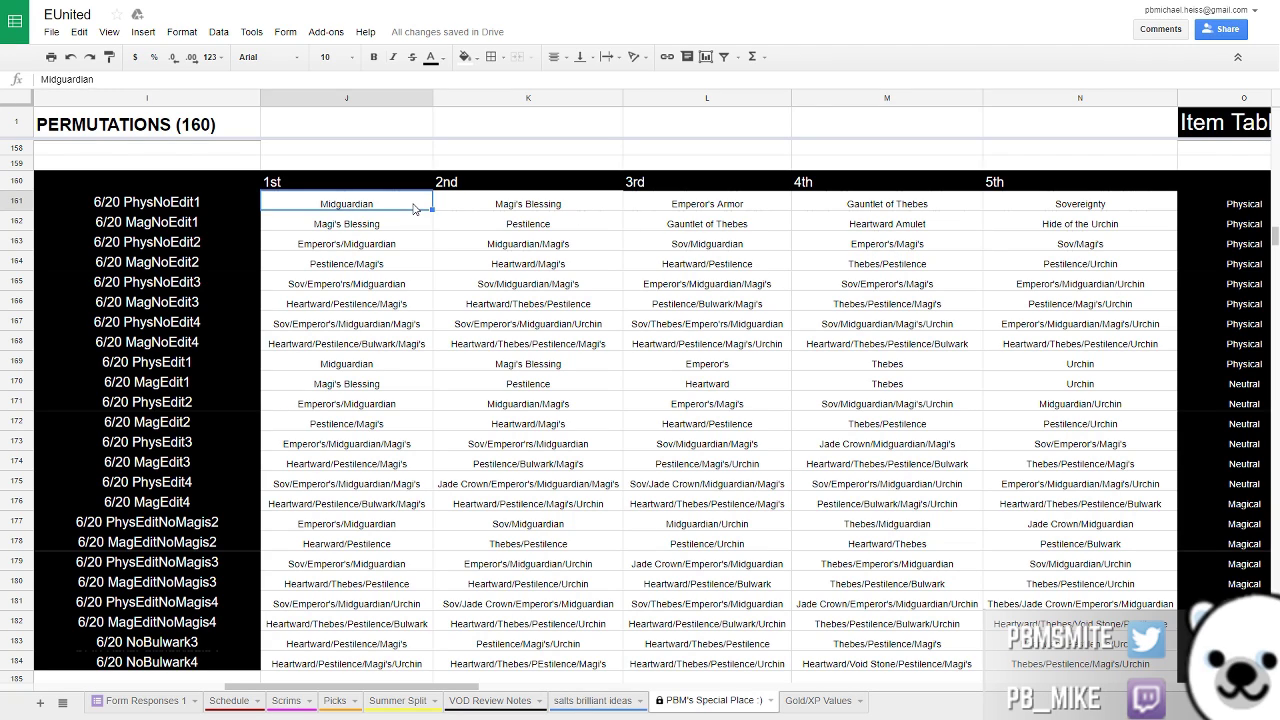
{"action": "left_click", "coordinate": [486, 222]}
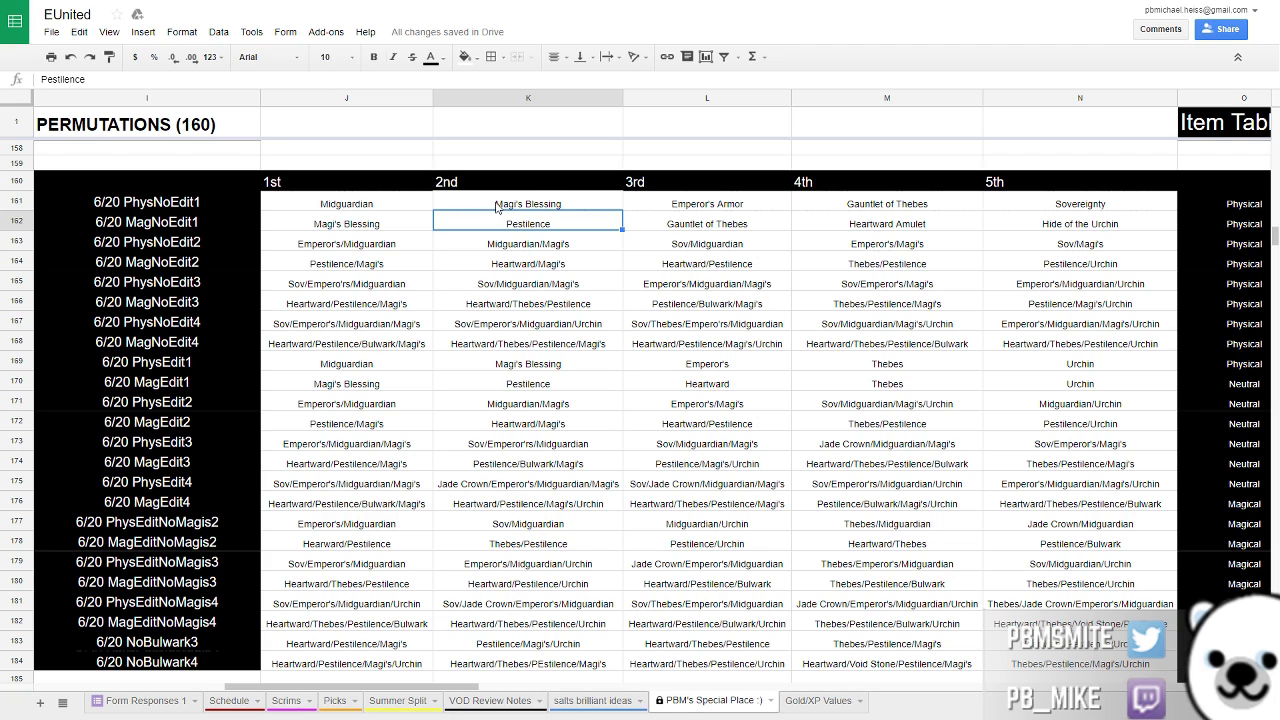
{"action": "left_click", "coordinate": [526, 206]}
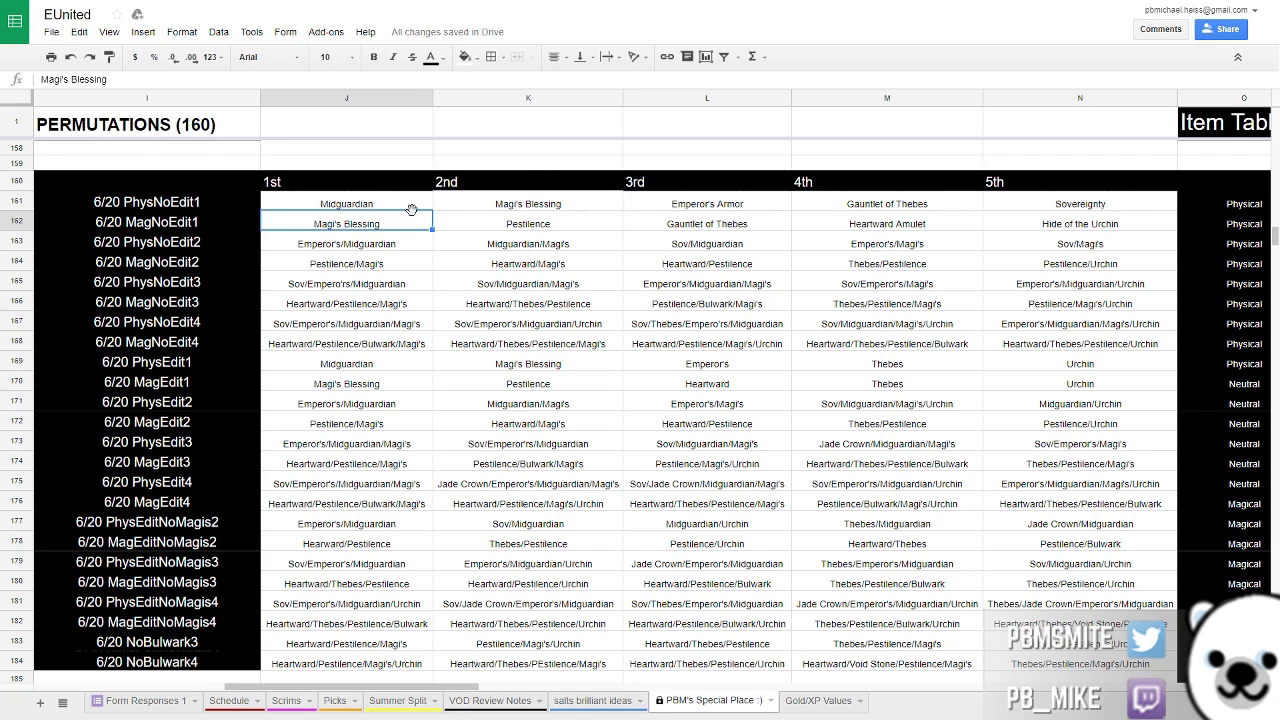
{"action": "left_click", "coordinate": [359, 206]}
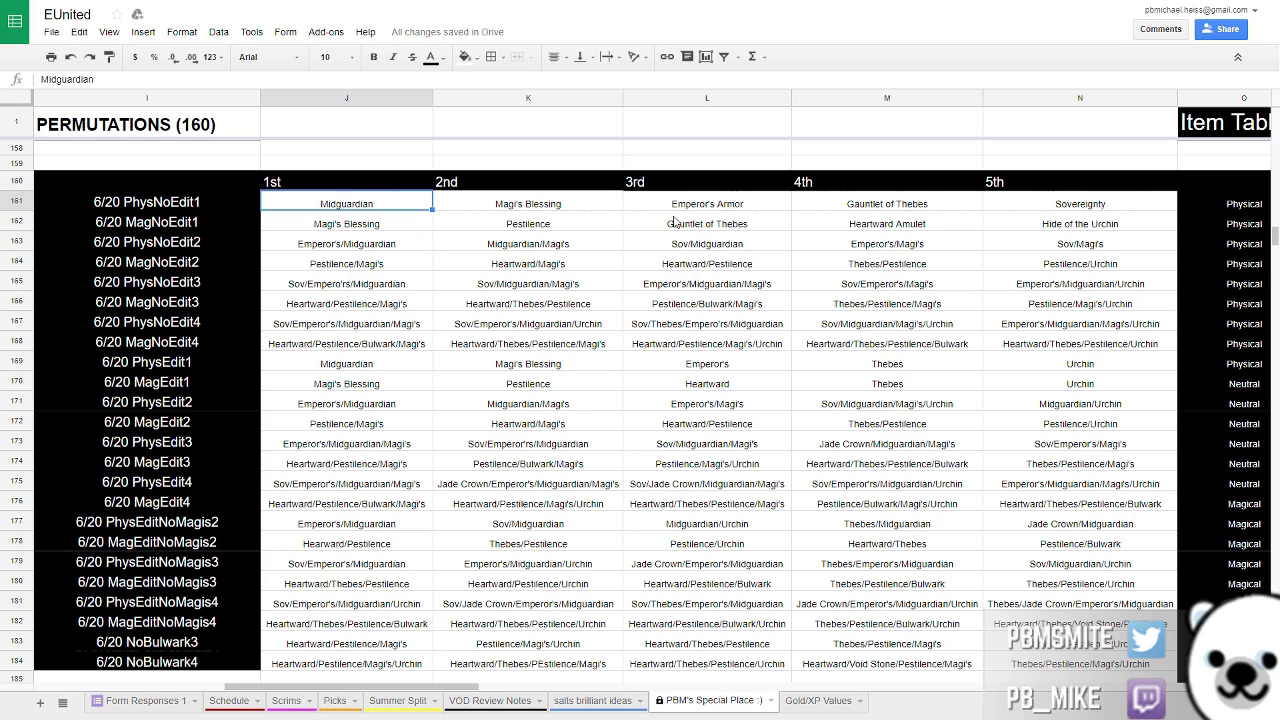
{"action": "left_click", "coordinate": [697, 208]}
{"action": "left_click", "coordinate": [840, 203]}
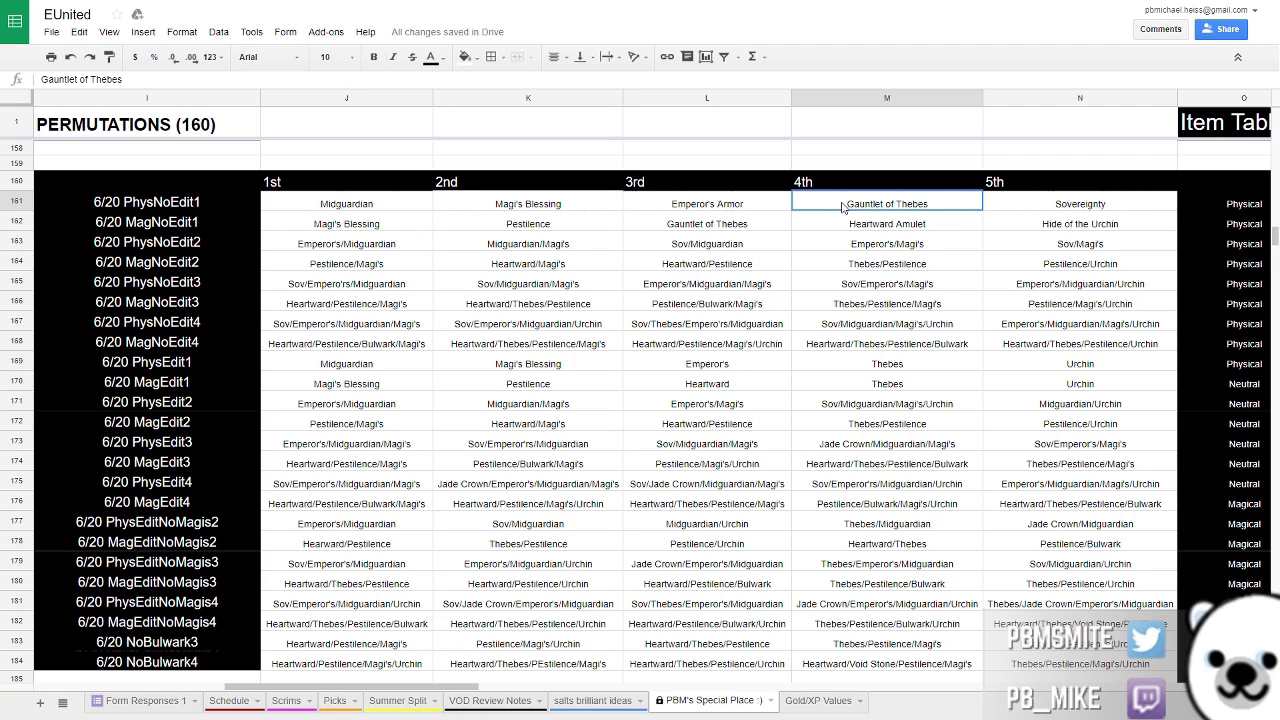
{"action": "left_click", "coordinate": [725, 232]}
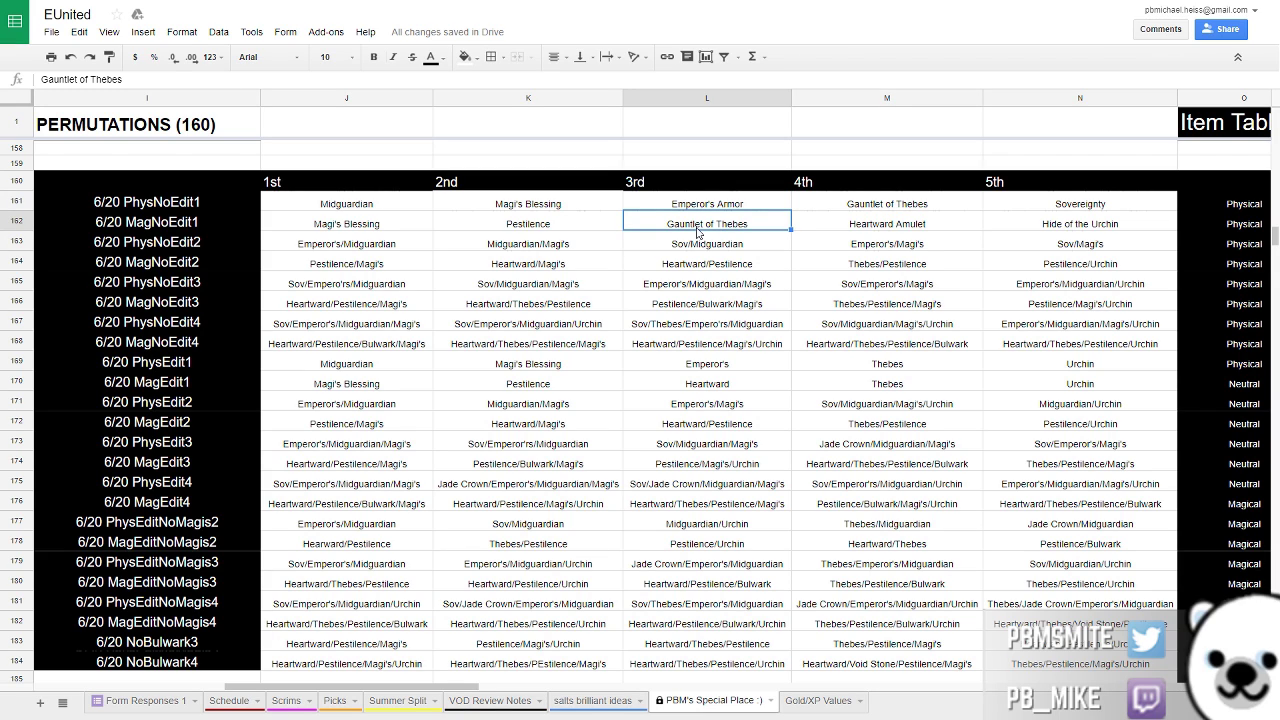
Step: Compare Gauntlet of Thebes in PhysNoEdit1 with the leading combinations in the PhysNoEdit2, MagNoEdit2 and MagNoEdit3 rows
{"action": "left_click", "coordinate": [374, 248]}
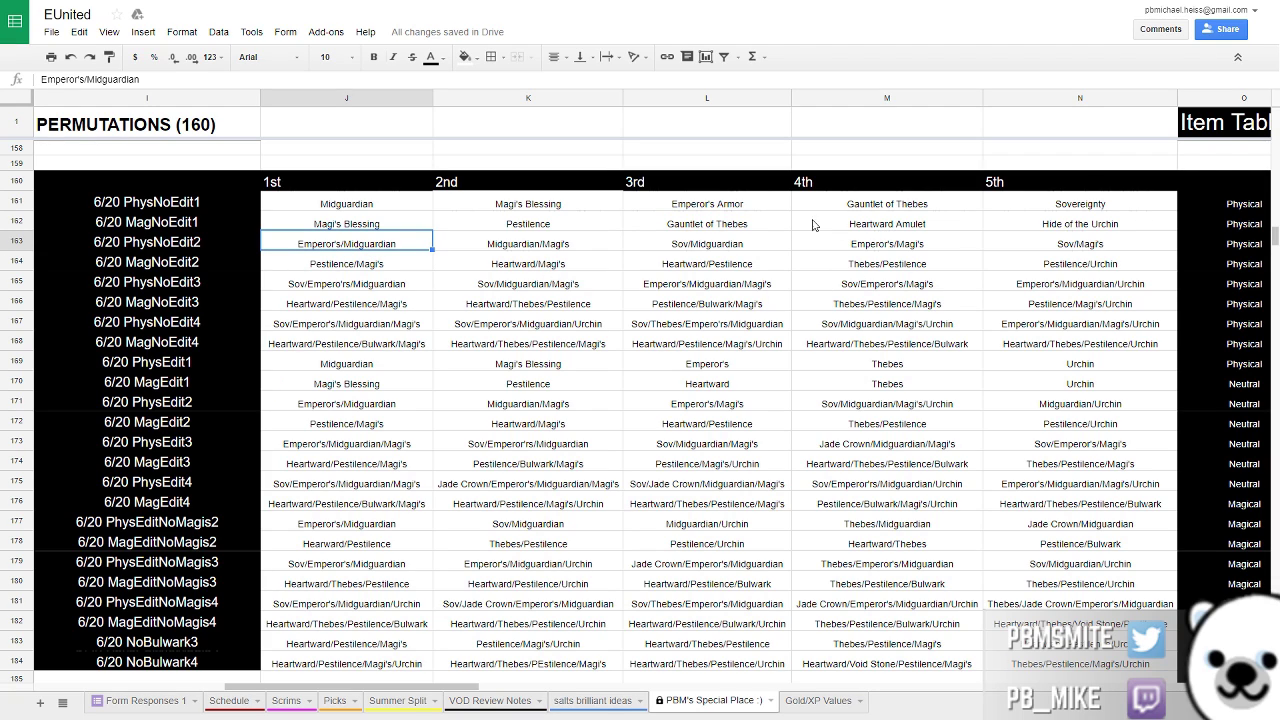
{"action": "left_click", "coordinate": [903, 210]}
{"action": "left_click", "coordinate": [337, 248]}
{"action": "left_click", "coordinate": [329, 264]}
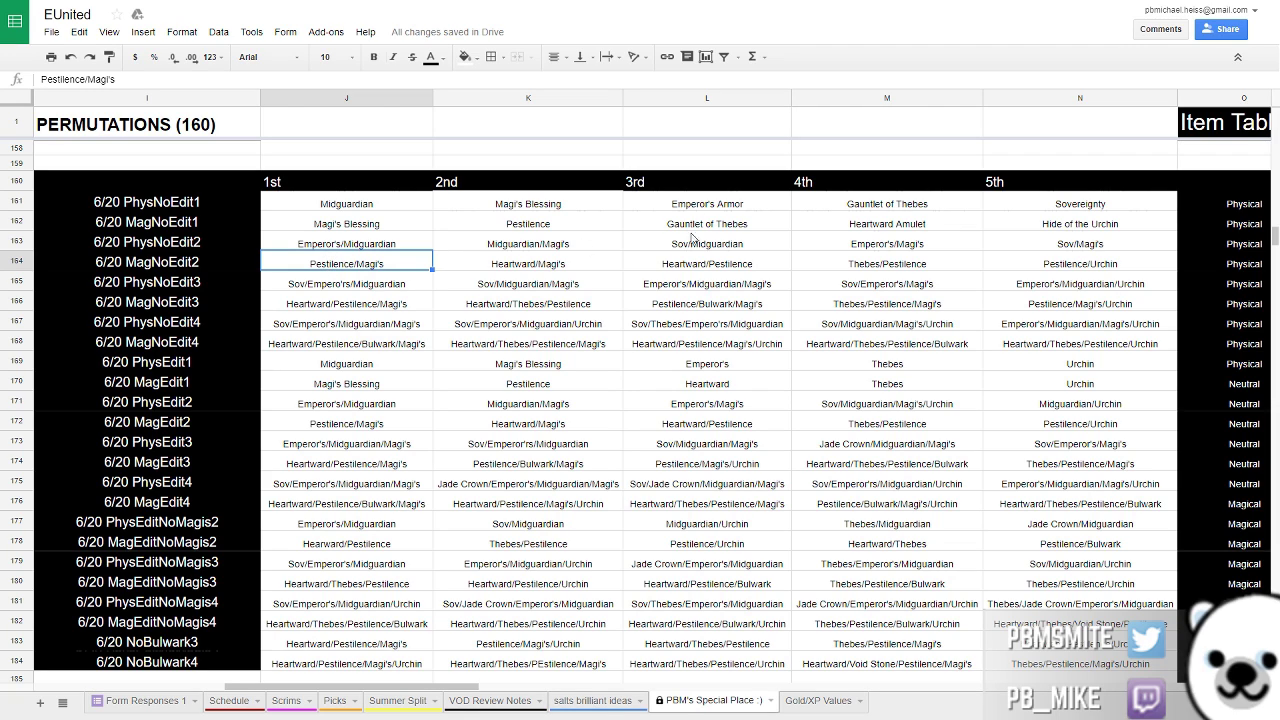
{"action": "left_click", "coordinate": [496, 263]}
{"action": "left_click", "coordinate": [523, 304]}
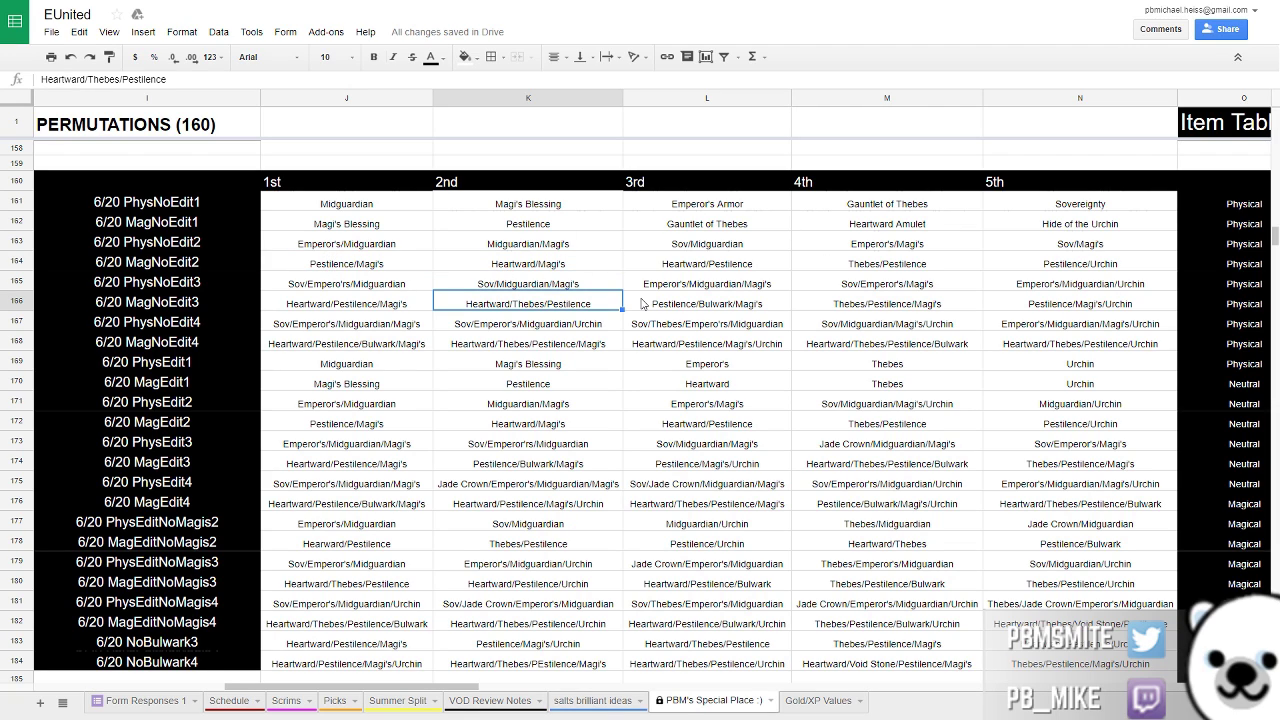
Step: Examine the NoEdit permutations from the single-item row to the four-item rows, continuing to the start of PhysEdit1
{"action": "left_click", "coordinate": [376, 208]}
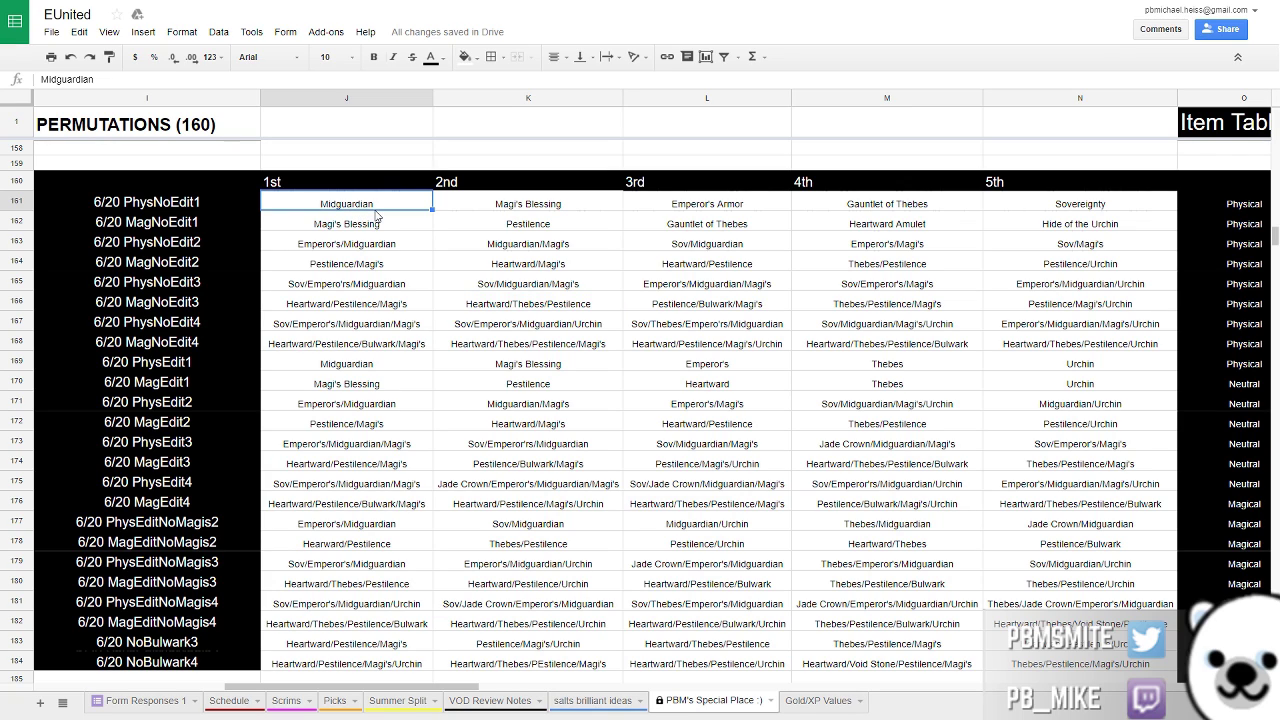
{"action": "left_click", "coordinate": [665, 340]}
{"action": "left_click", "coordinate": [663, 369]}
{"action": "left_click", "coordinate": [672, 341]}
{"action": "left_click", "coordinate": [422, 308]}
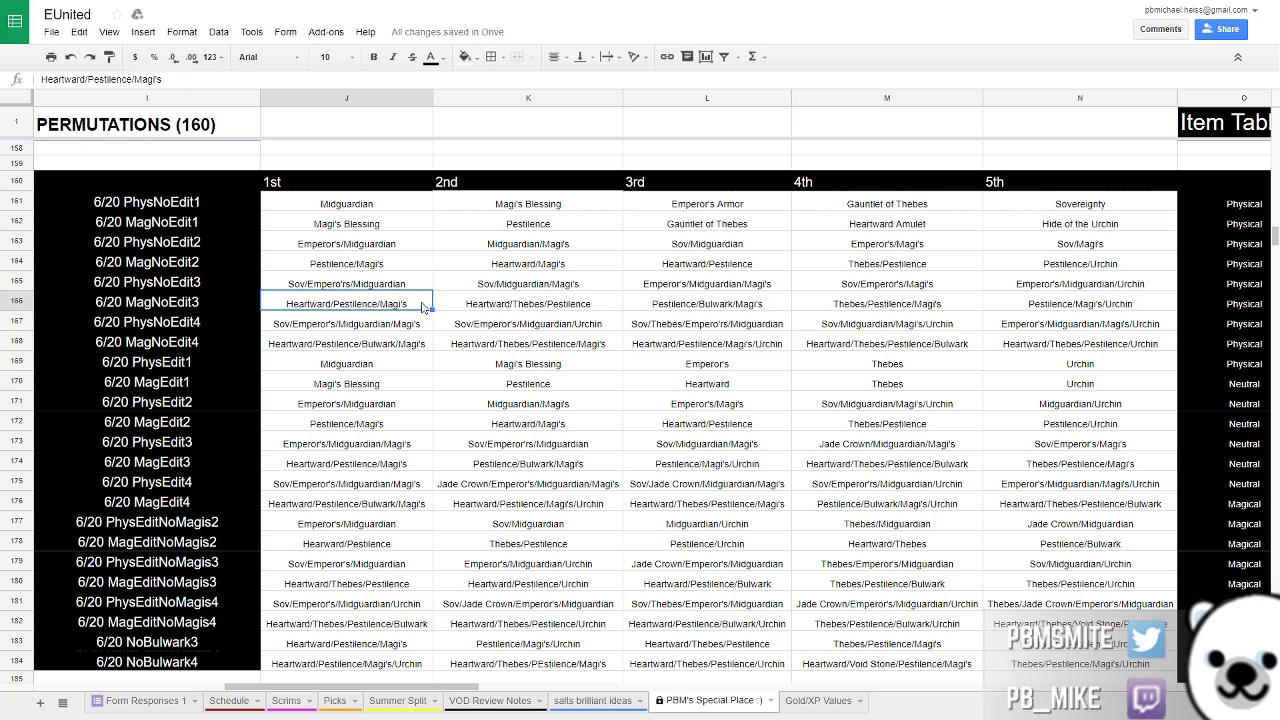
{"action": "left_click", "coordinate": [385, 322]}
{"action": "left_click", "coordinate": [529, 368]}
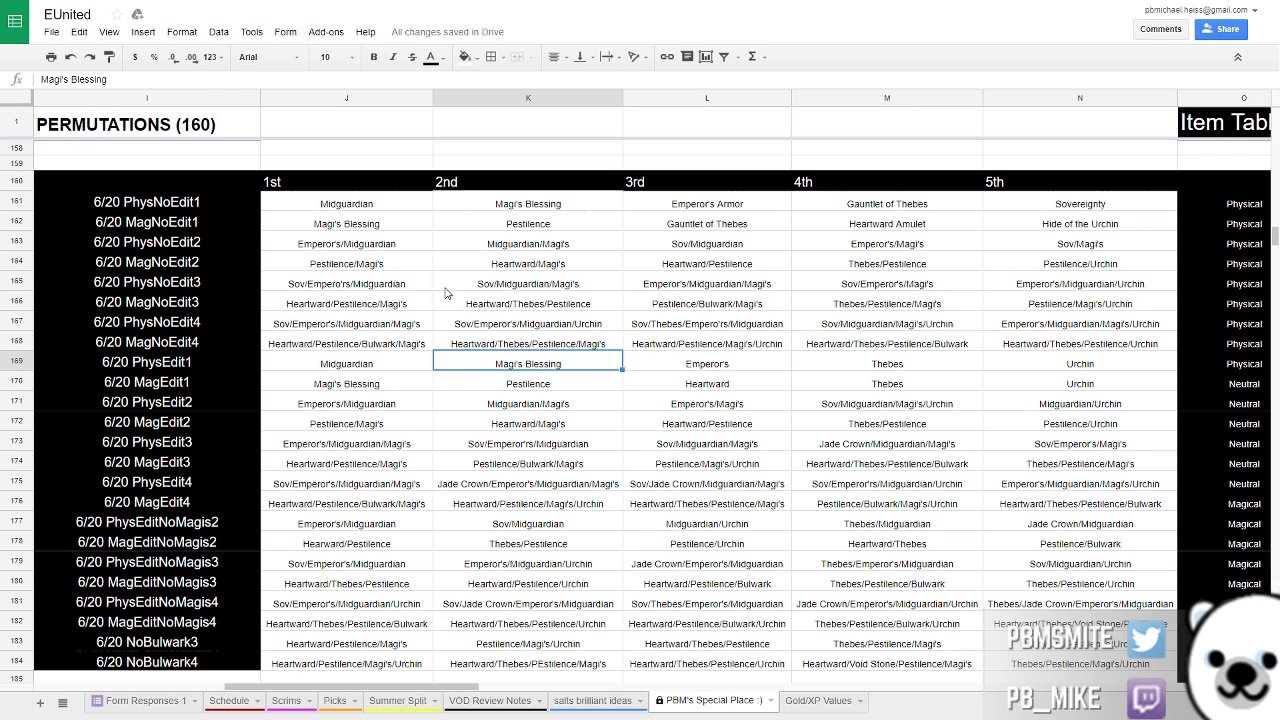
Step: Compare Gauntlet of Thebes in the NoEdit1 rows with combinations in the PhysNoEdit2, MagNoEdit3 and PhysNoEdit4 rows
{"action": "left_click", "coordinate": [631, 249]}
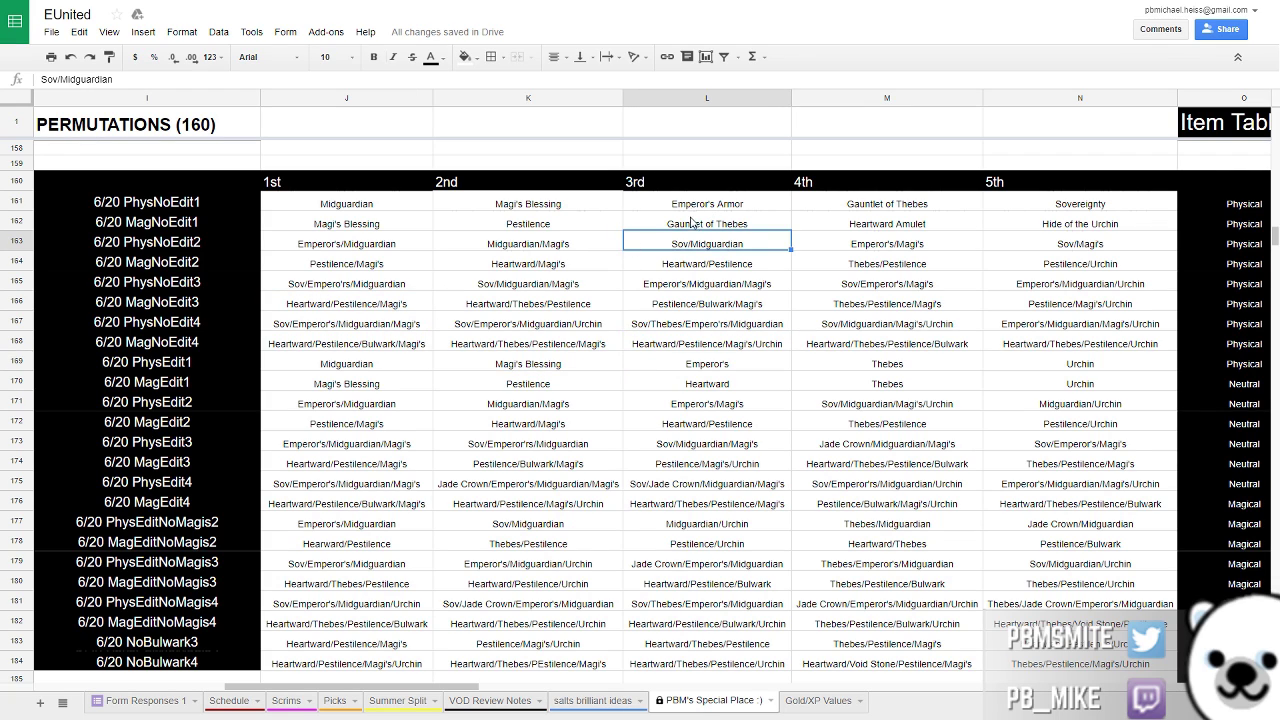
{"action": "left_click", "coordinate": [690, 222]}
{"action": "left_click", "coordinate": [880, 207]}
{"action": "left_click", "coordinate": [670, 224]}
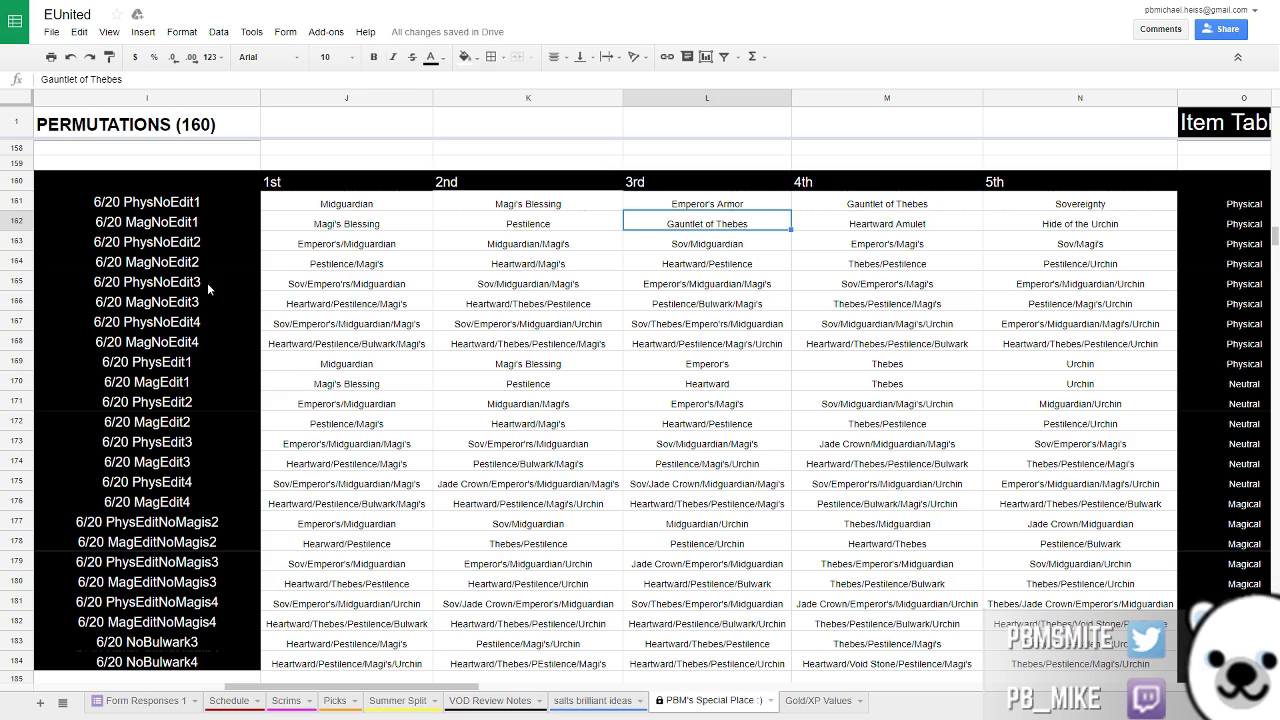
{"action": "left_click", "coordinate": [447, 299]}
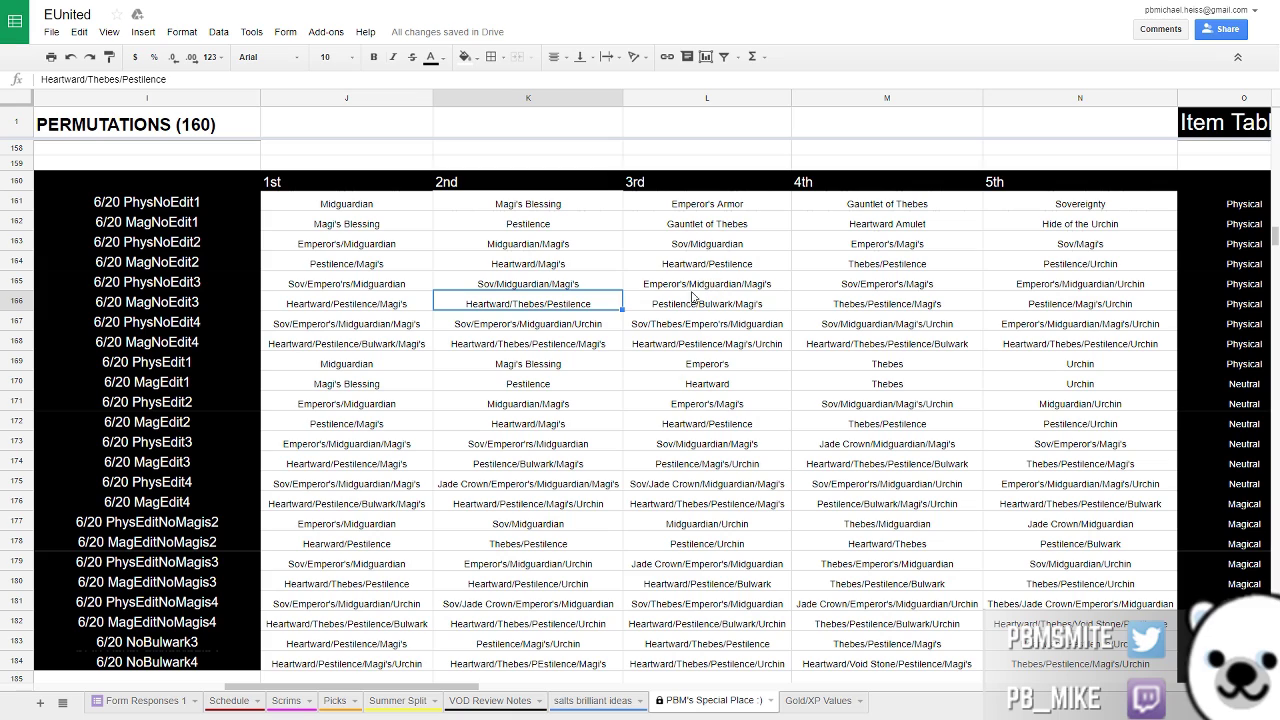
{"action": "left_click", "coordinate": [591, 325]}
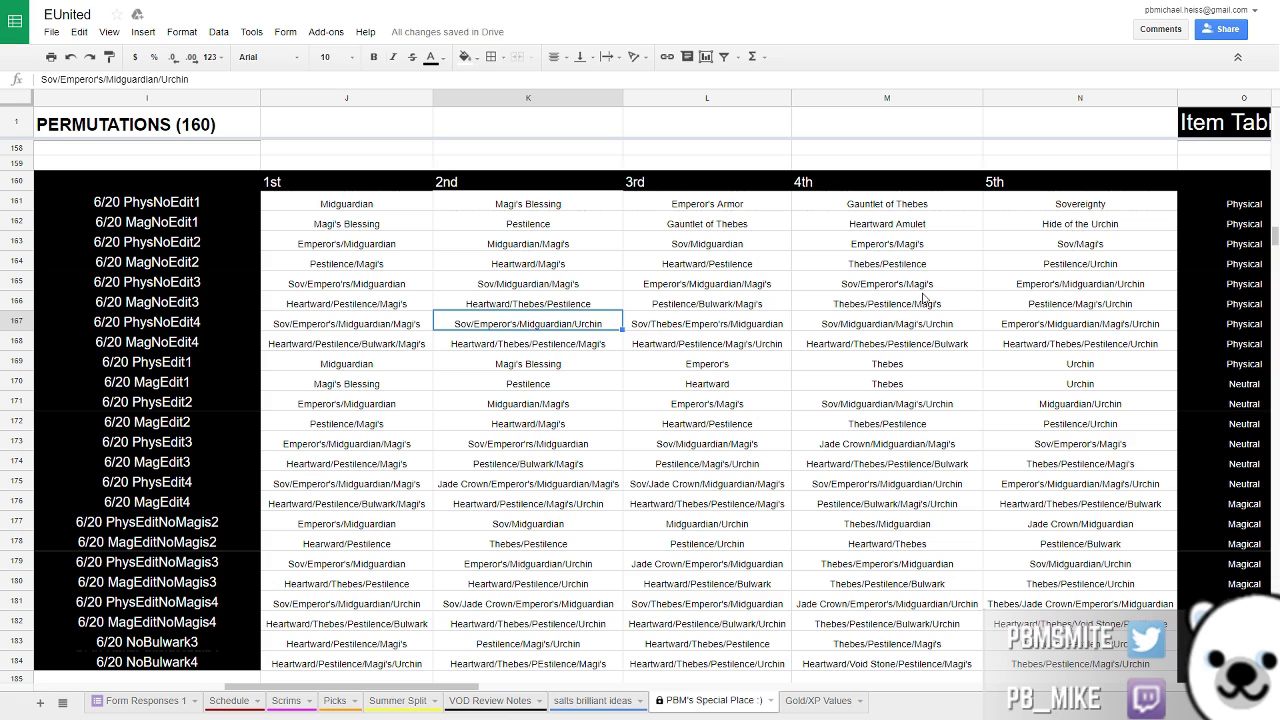
Step: Compare Hide of the Urchin in MagNoEdit1 with the ranked pairs in MagNoEdit2 and the Urchin combination in MagNoEdit3
{"action": "left_click", "coordinate": [1110, 308]}
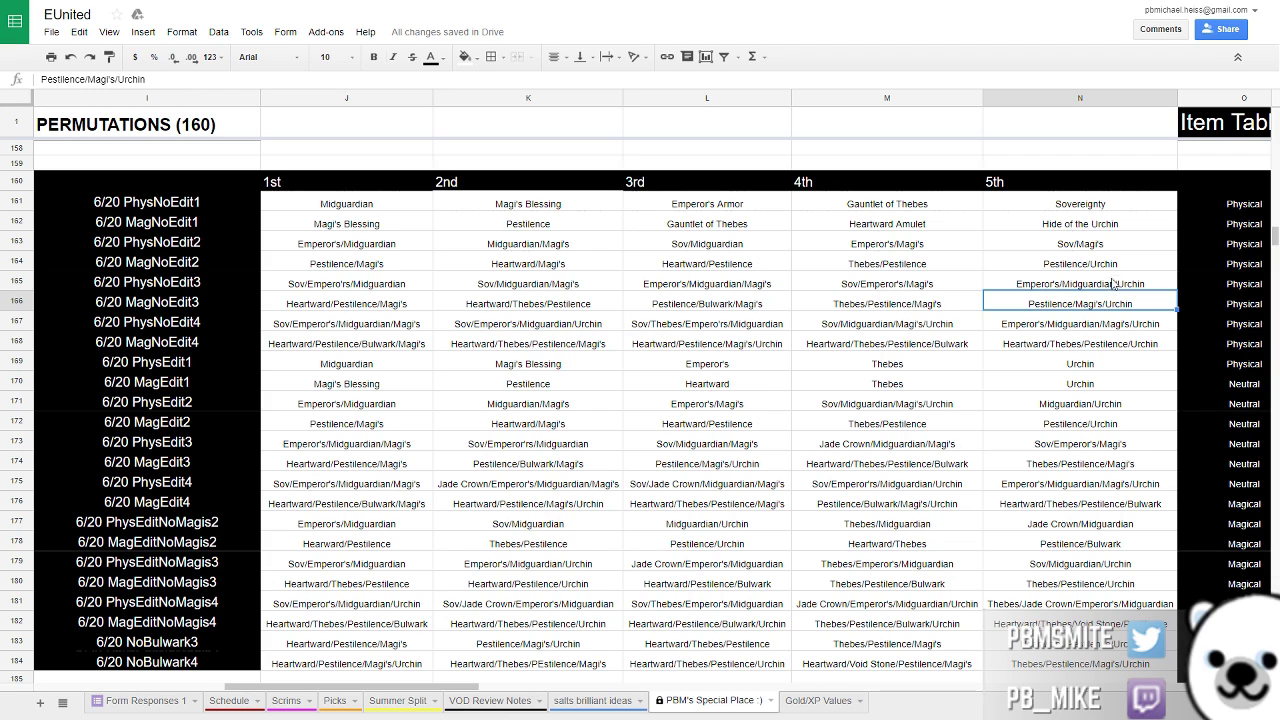
{"action": "left_click", "coordinate": [1111, 270]}
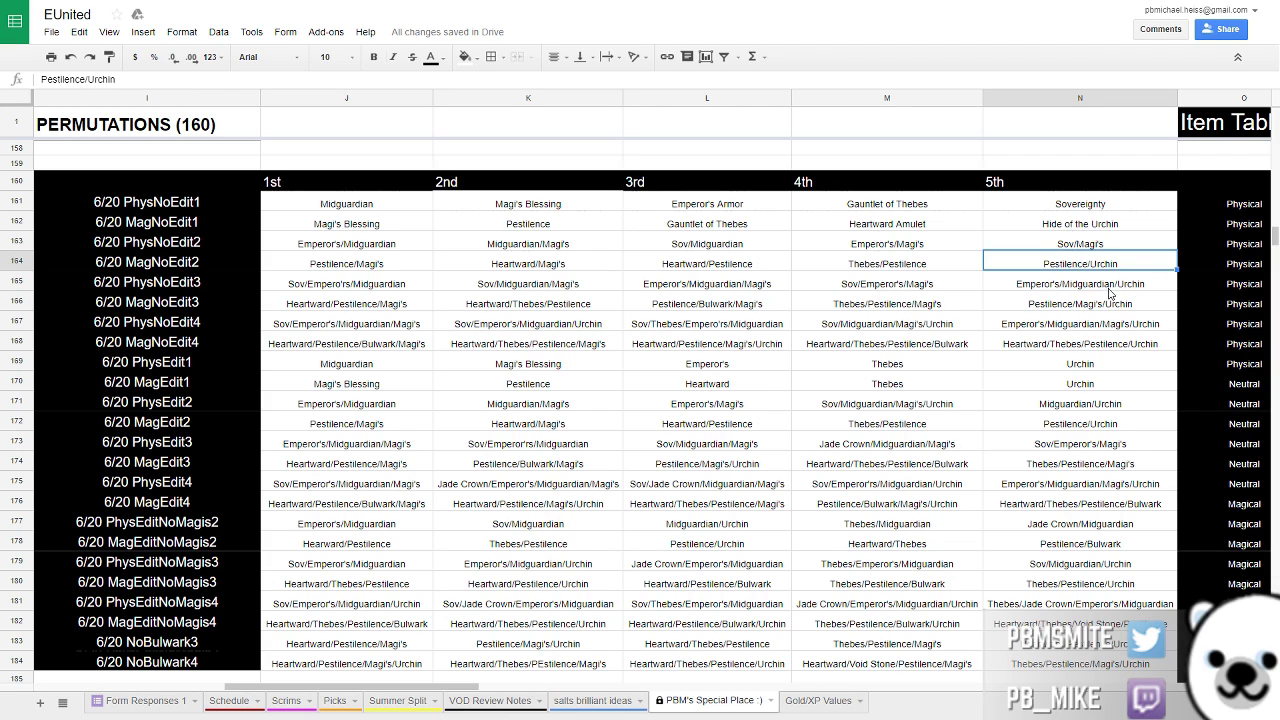
{"action": "left_click", "coordinate": [1110, 226]}
{"action": "left_click", "coordinate": [1133, 264]}
{"action": "left_click", "coordinate": [930, 263]}
{"action": "left_click", "coordinate": [731, 265]}
{"action": "left_click", "coordinate": [608, 252]}
{"action": "left_click", "coordinate": [713, 264]}
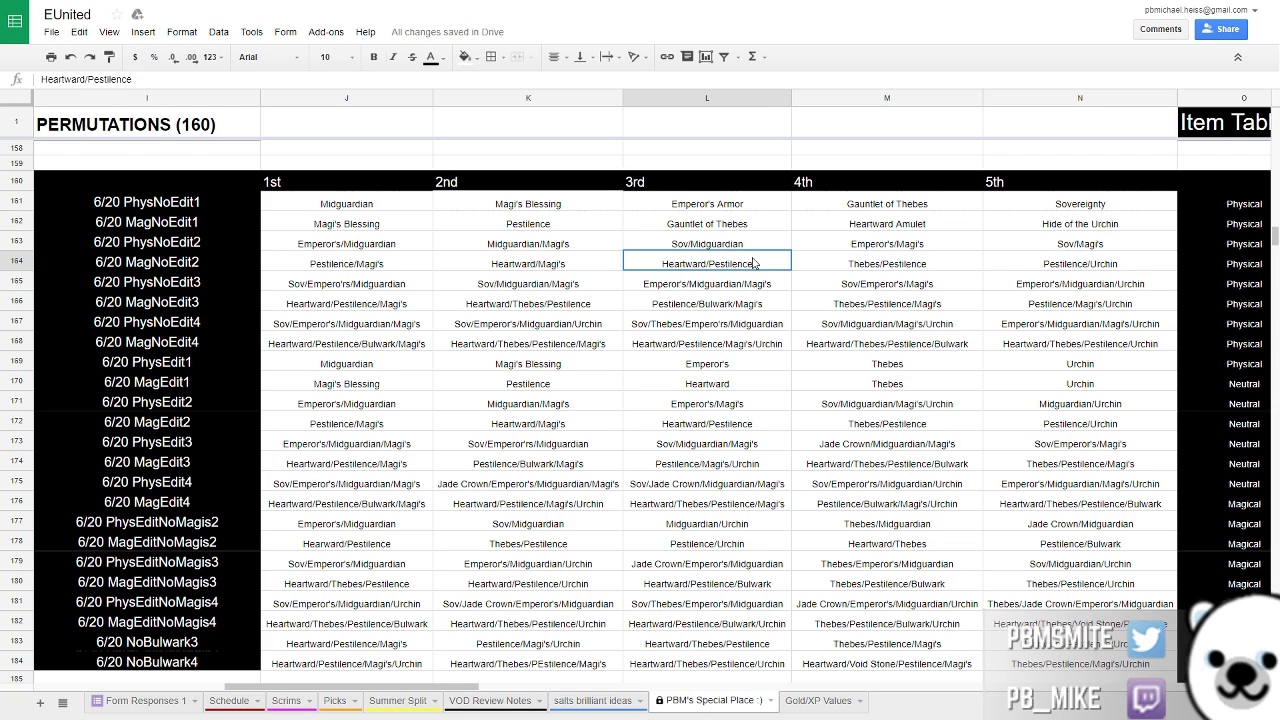
{"action": "left_click", "coordinate": [895, 263]}
{"action": "left_click", "coordinate": [1086, 264]}
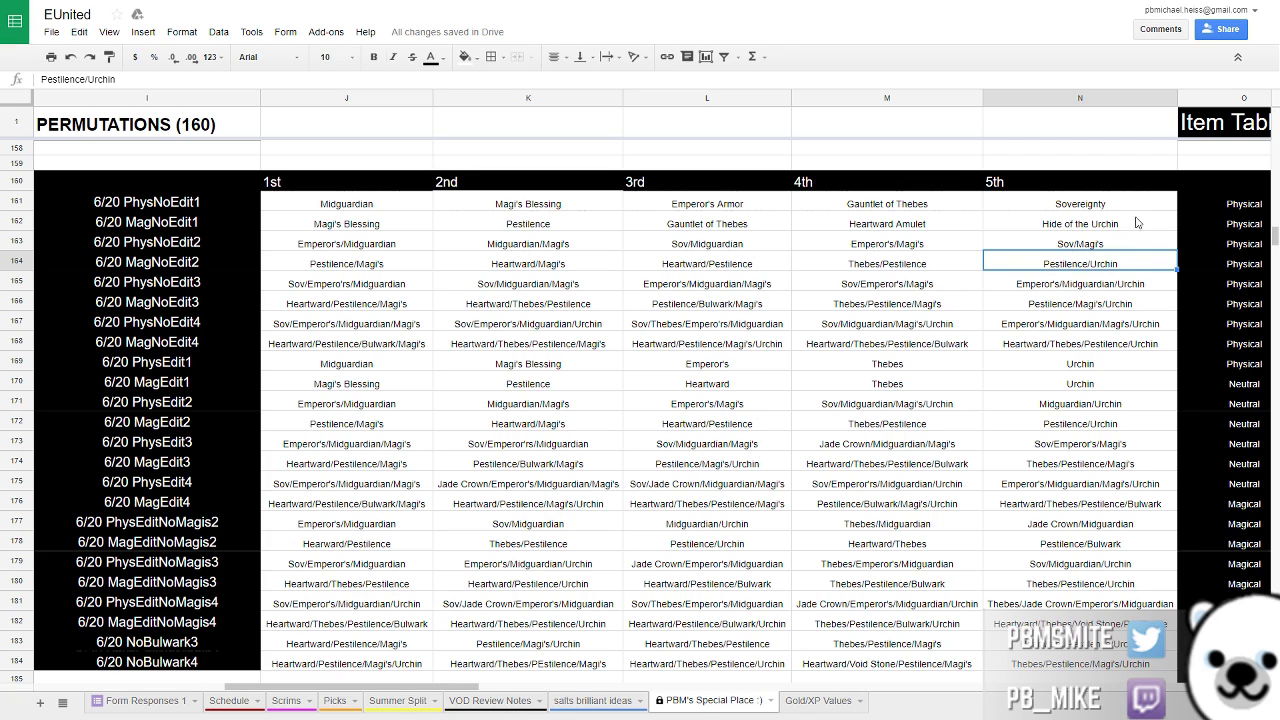
{"action": "left_click", "coordinate": [1109, 227]}
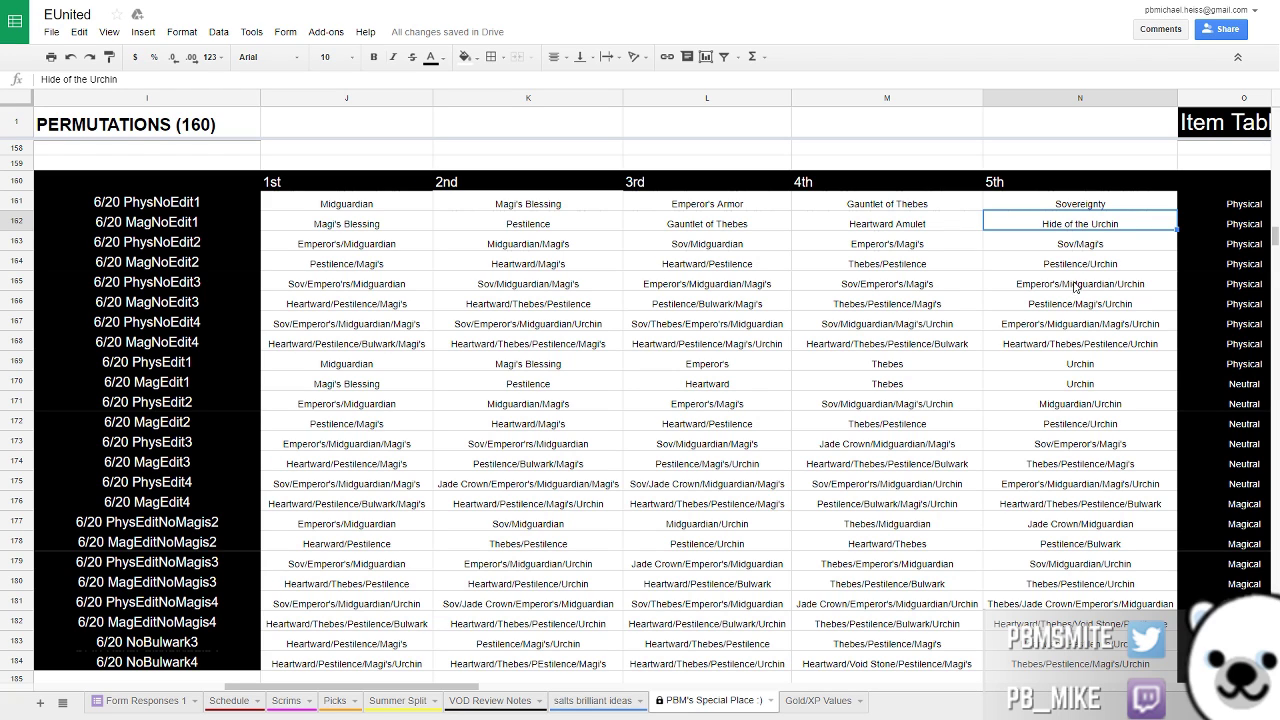
{"action": "left_click", "coordinate": [1138, 304]}
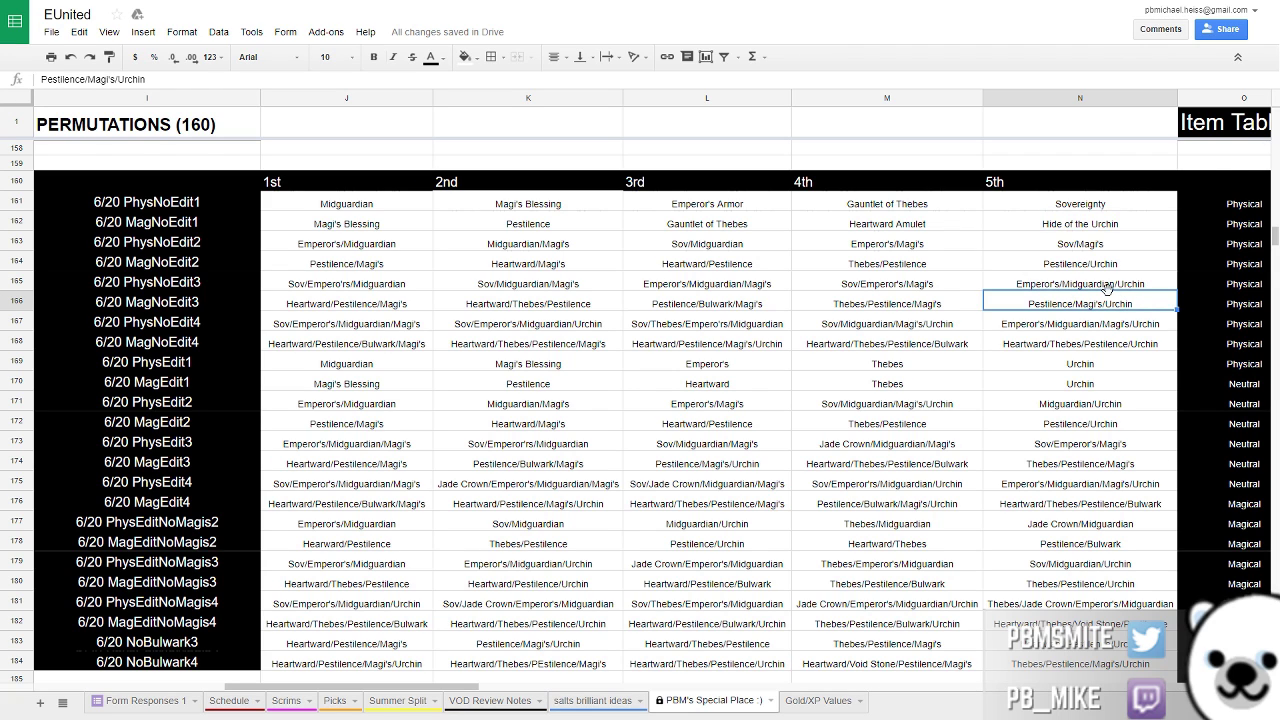
{"action": "scroll", "coordinate": [1105, 289], "scroll_direction": "down", "scroll_amount": 2}
{"action": "scroll", "coordinate": [1113, 297], "scroll_direction": "up", "scroll_amount": 2}
{"action": "left_click", "coordinate": [1047, 149]}
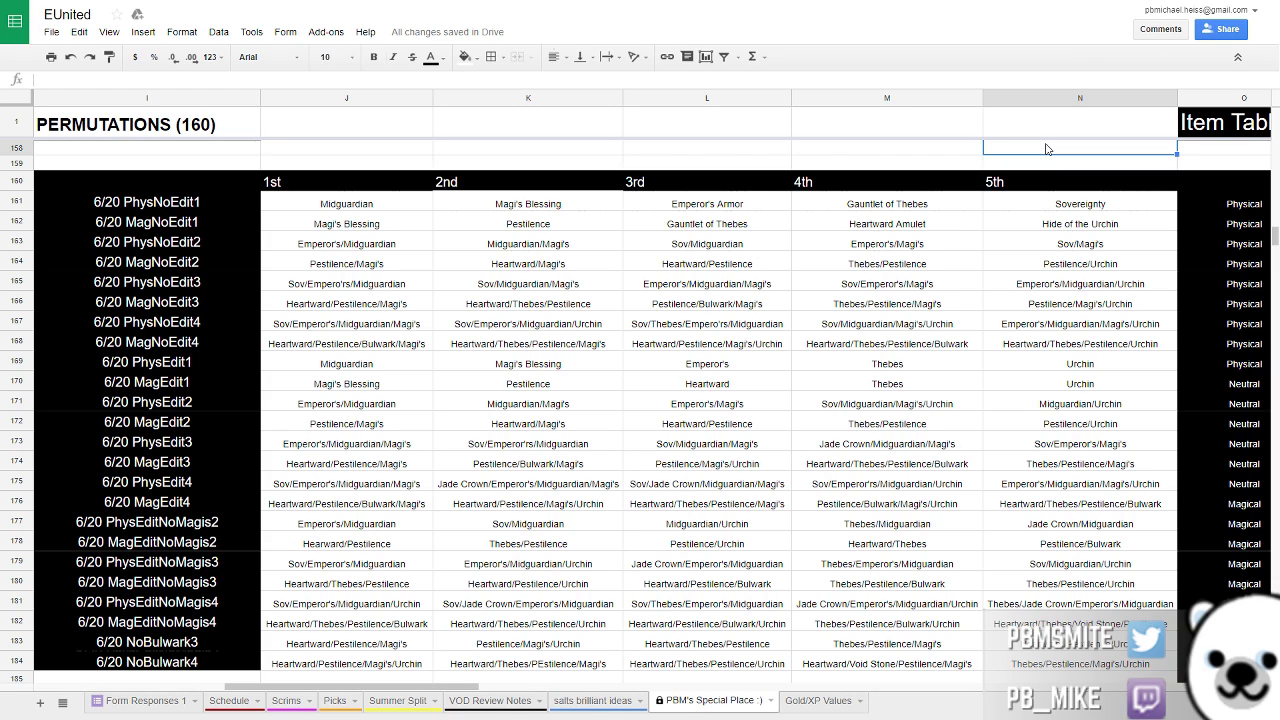
{"action": "left_click", "coordinate": [920, 166]}
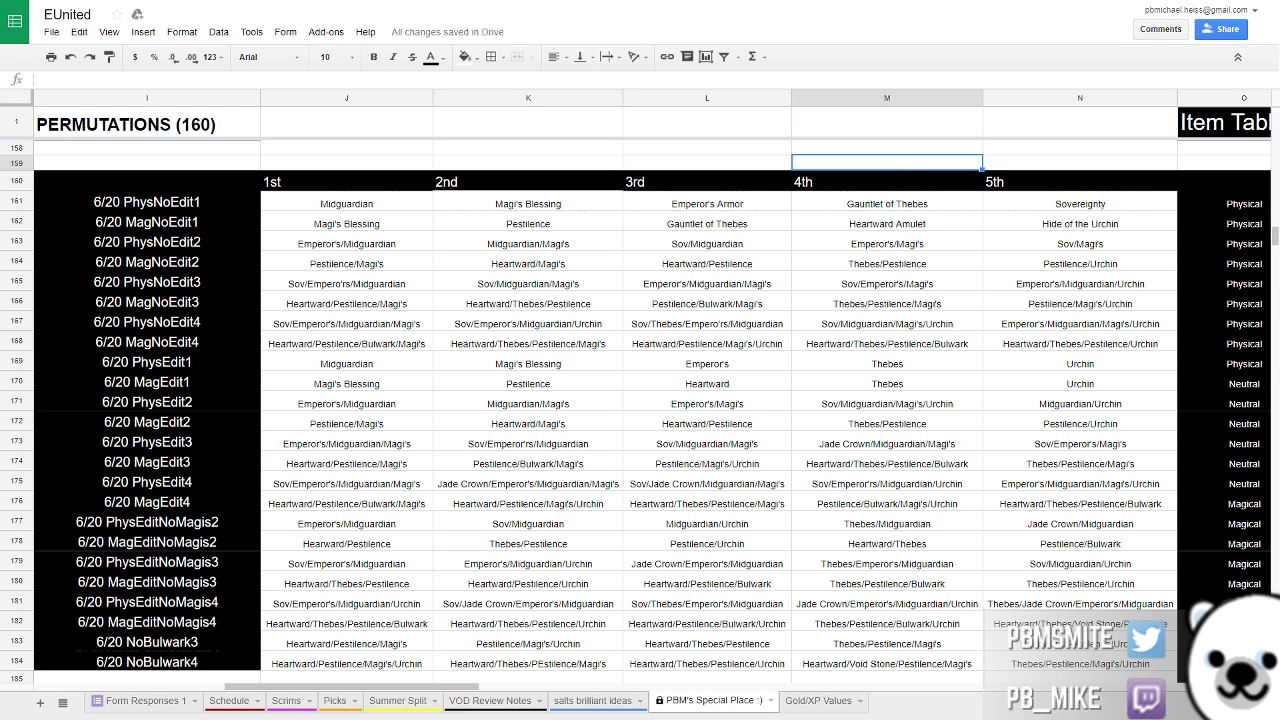
Step: Switch to SMITE's God Builder and inspect Hide of the Urchin, Shogun's Kusari and Midgardian Mail among the defensive items
{"action": "key", "text": "alt+Tab"}
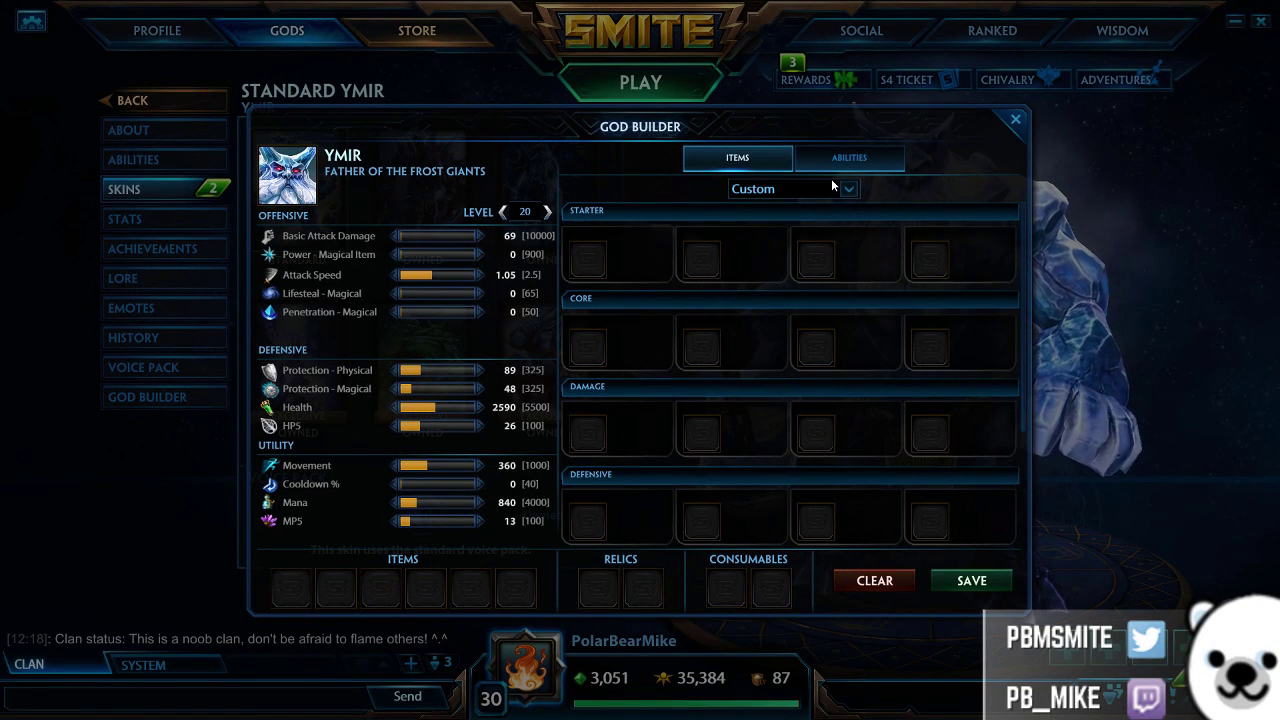
{"action": "left_click", "coordinate": [647, 254]}
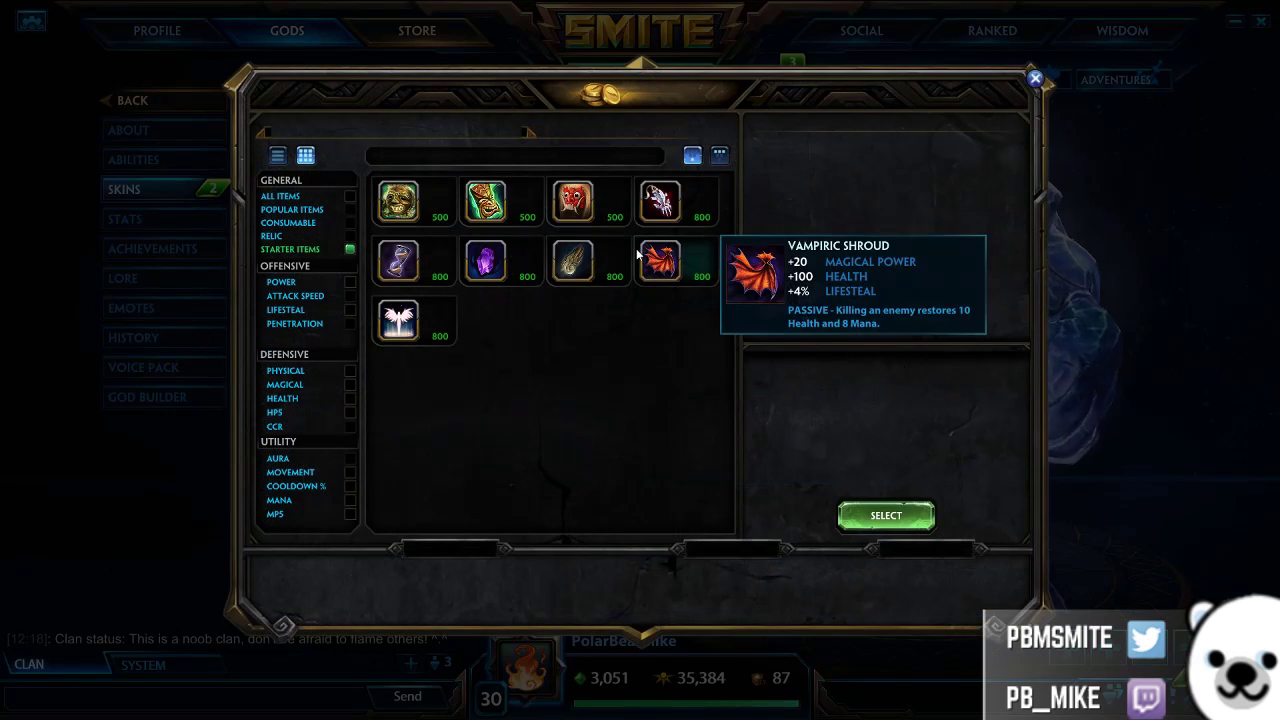
{"action": "left_click", "coordinate": [321, 353]}
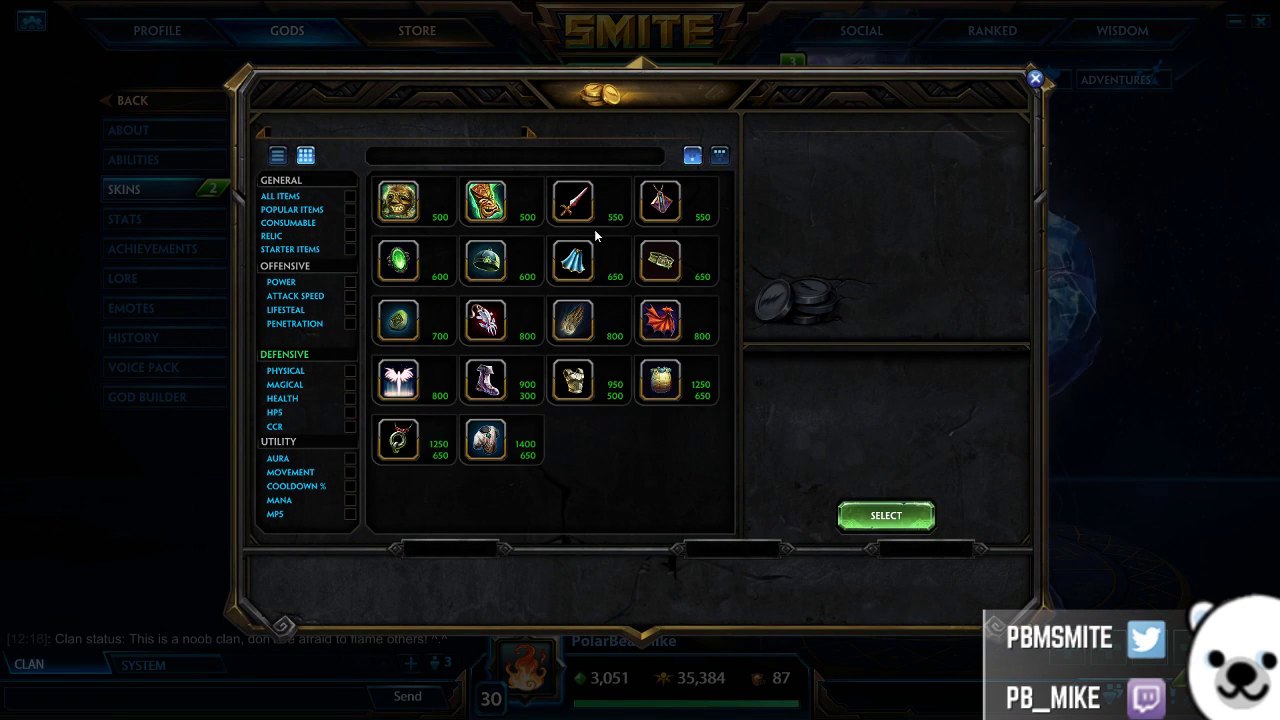
{"action": "left_click", "coordinate": [573, 260]}
{"action": "mouse_move", "coordinate": [965, 165]}
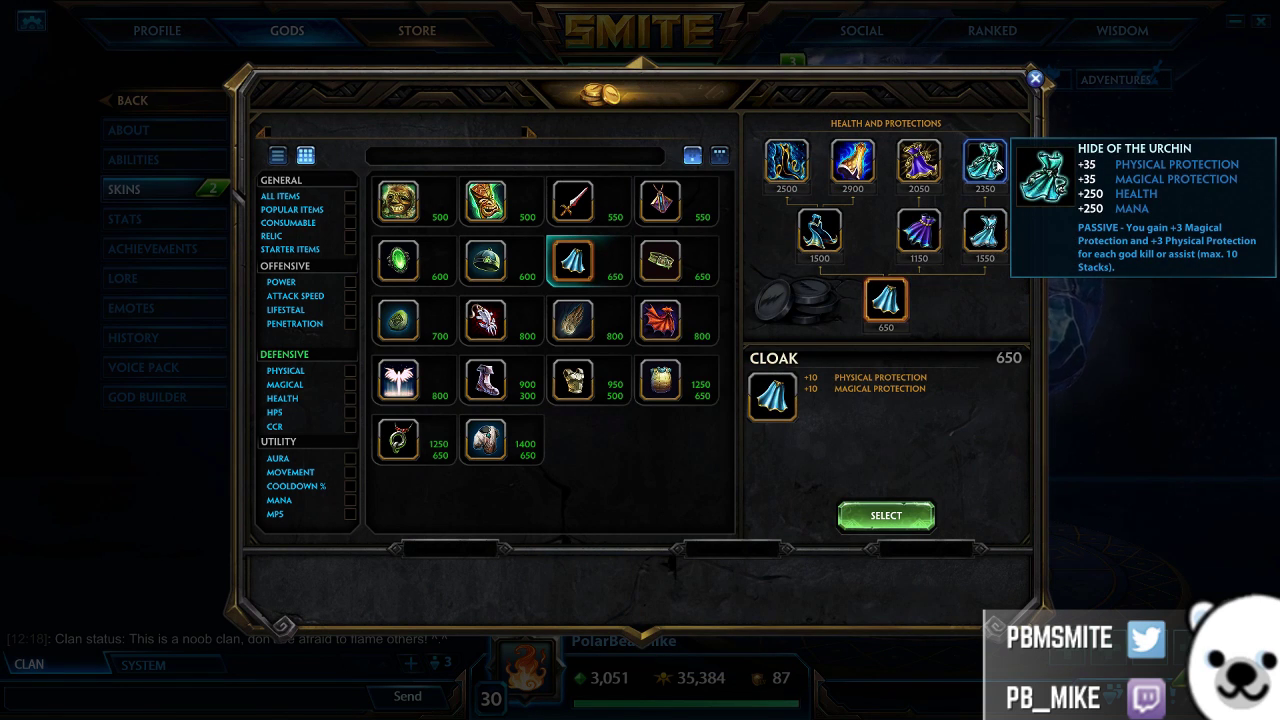
{"action": "left_click", "coordinate": [672, 380]}
{"action": "left_click", "coordinate": [596, 386]}
{"action": "left_click", "coordinate": [660, 380]}
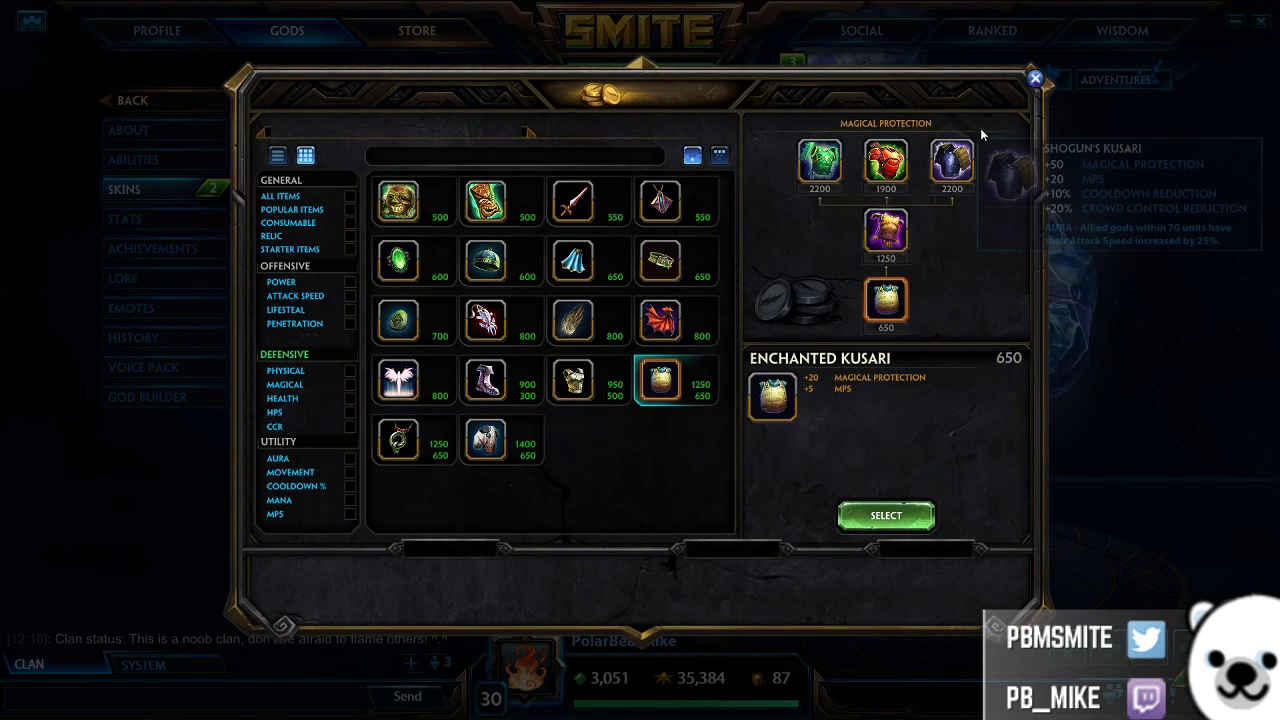
{"action": "left_click", "coordinate": [598, 386]}
{"action": "left_click", "coordinate": [486, 438]}
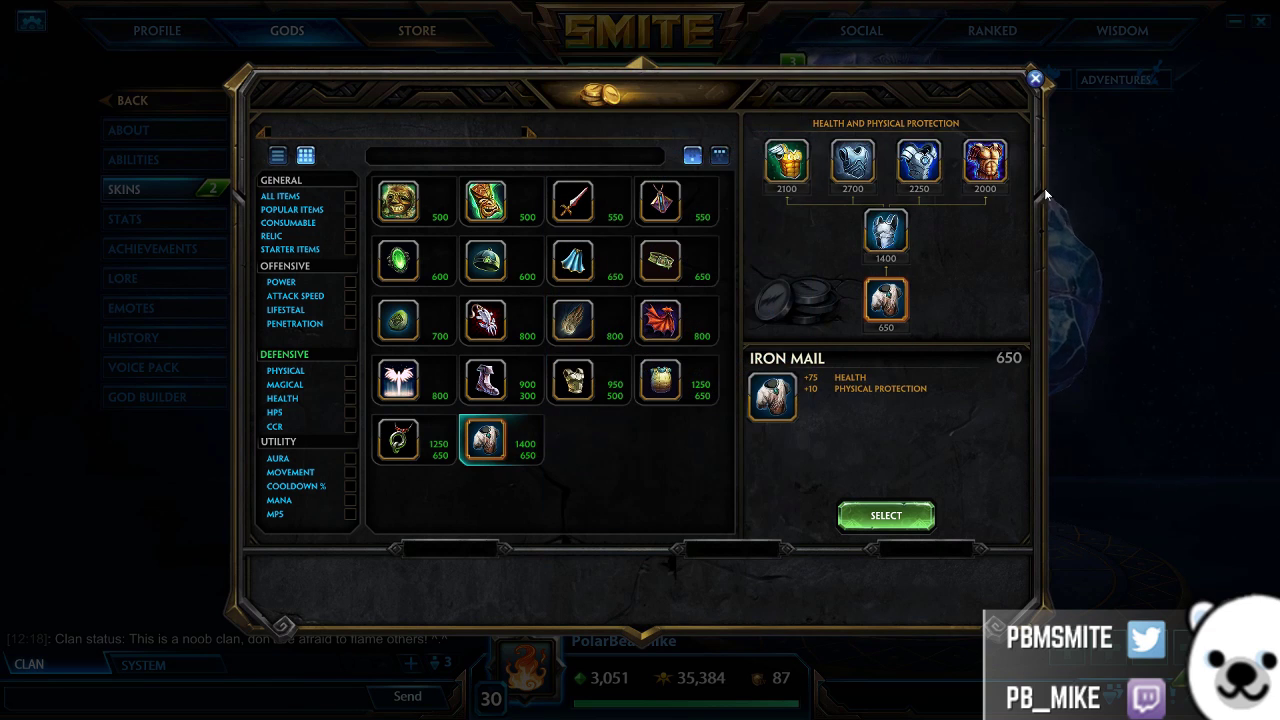
{"action": "left_click", "coordinate": [921, 153]}
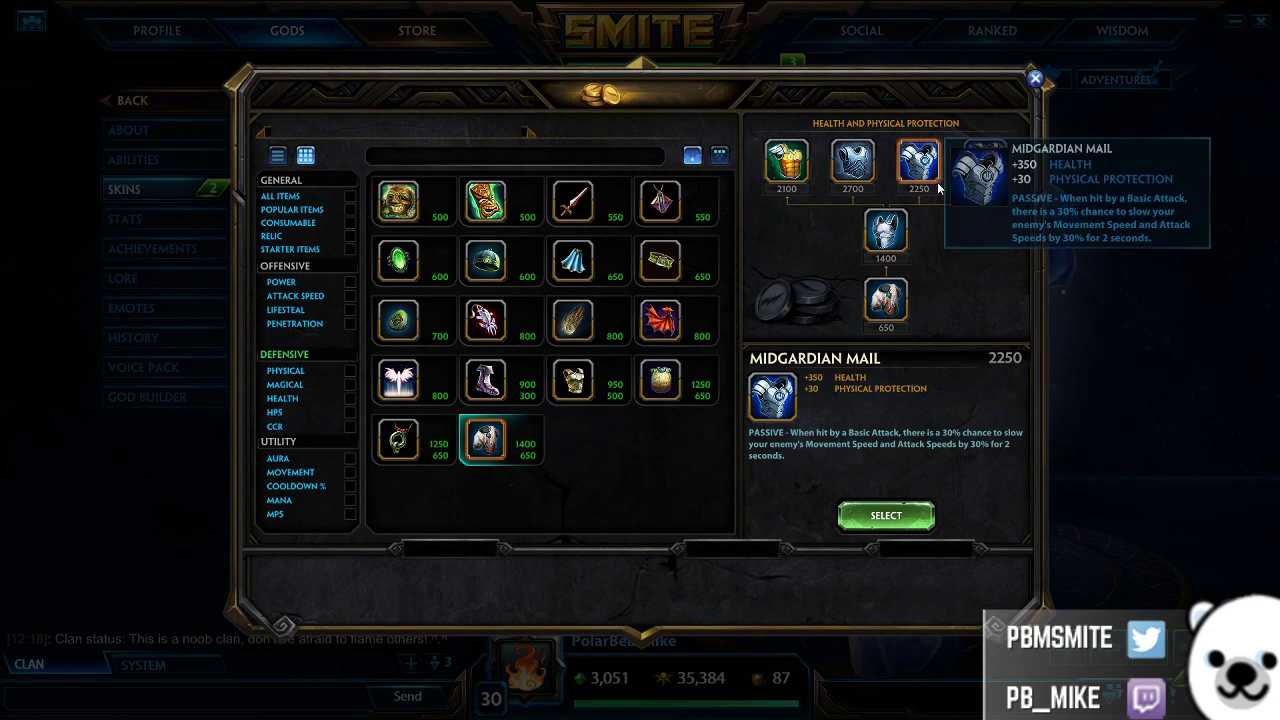
{"action": "left_click", "coordinate": [1035, 78]}
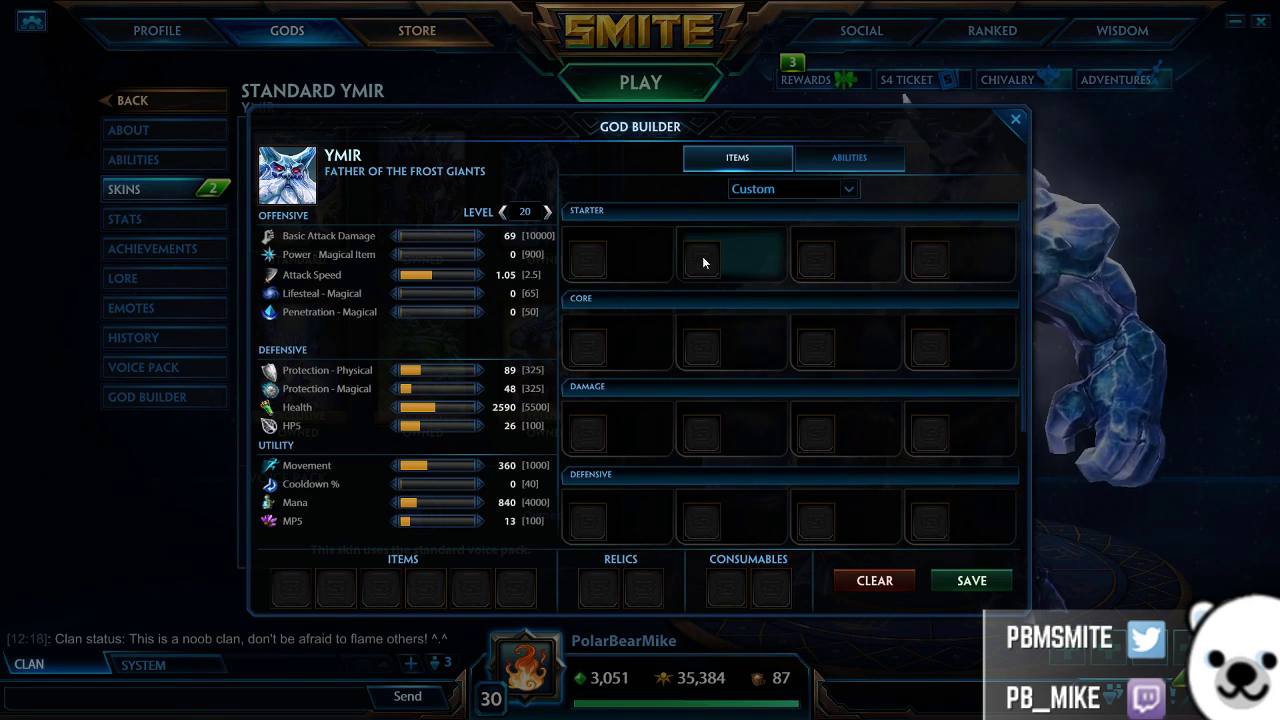
Step: Look up Hide of the Nemean Lion in the Breastplate tree of the physical defensive items
{"action": "left_click", "coordinate": [741, 253]}
{"action": "left_click", "coordinate": [290, 370]}
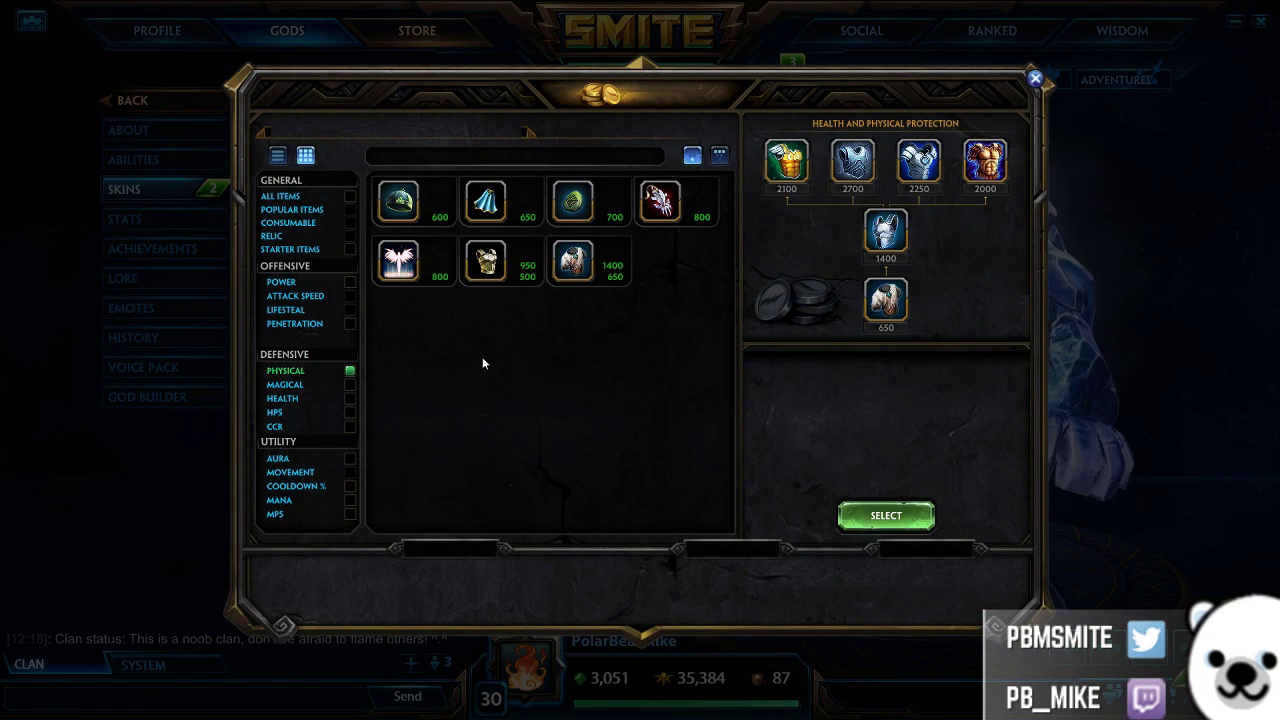
{"action": "left_click", "coordinate": [486, 261]}
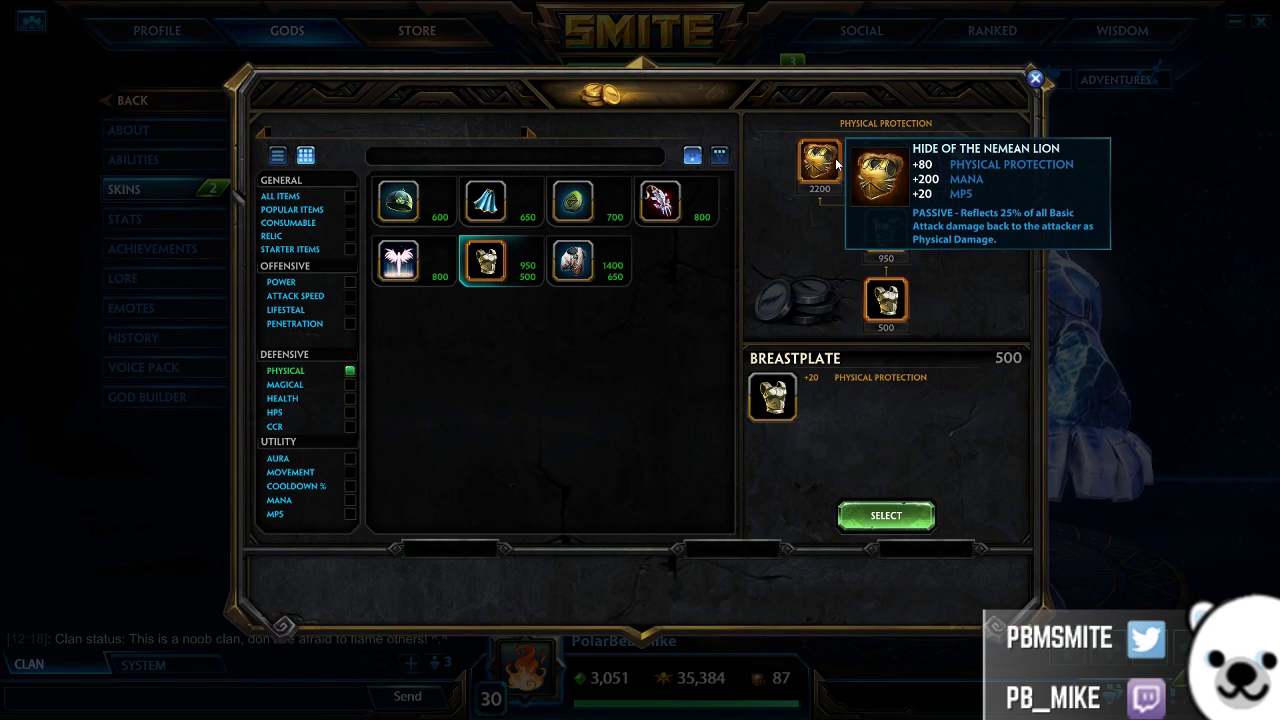
{"action": "left_click", "coordinate": [819, 161]}
{"action": "left_click", "coordinate": [1038, 77]}
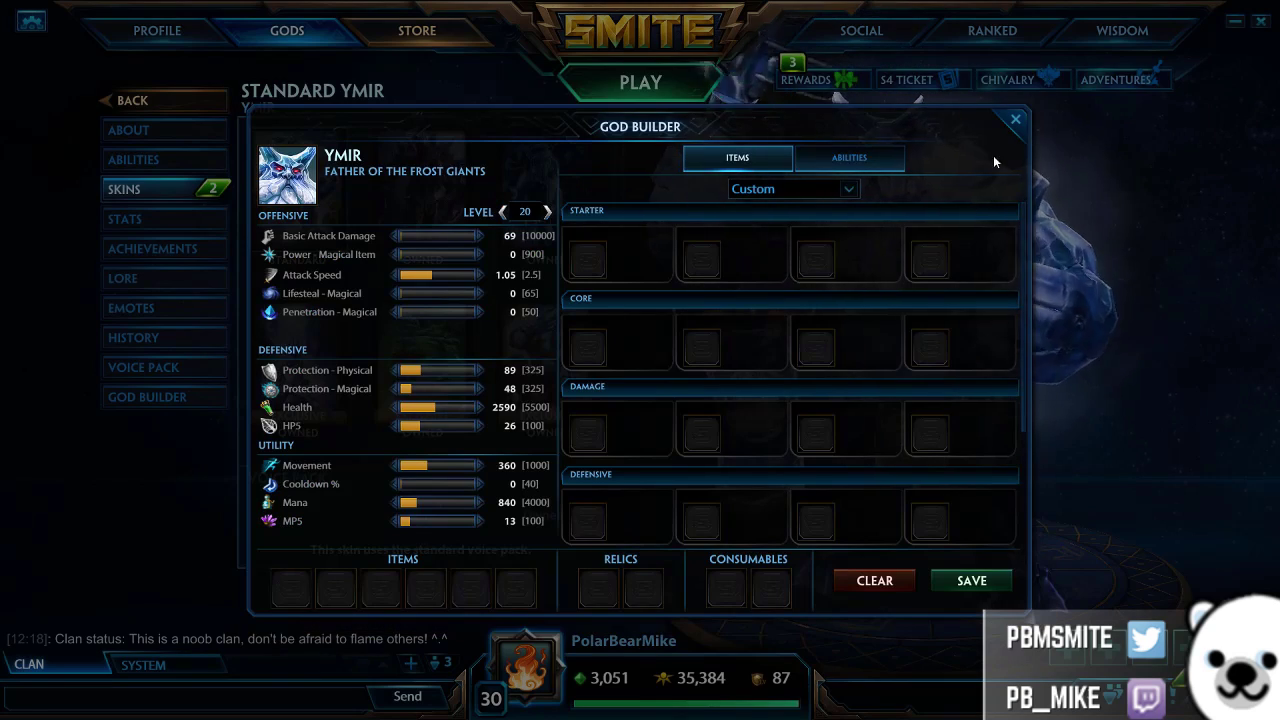
Step: Look up Heartward Amulet in the Talisman tree of the magical defensive items
{"action": "left_click", "coordinate": [769, 253]}
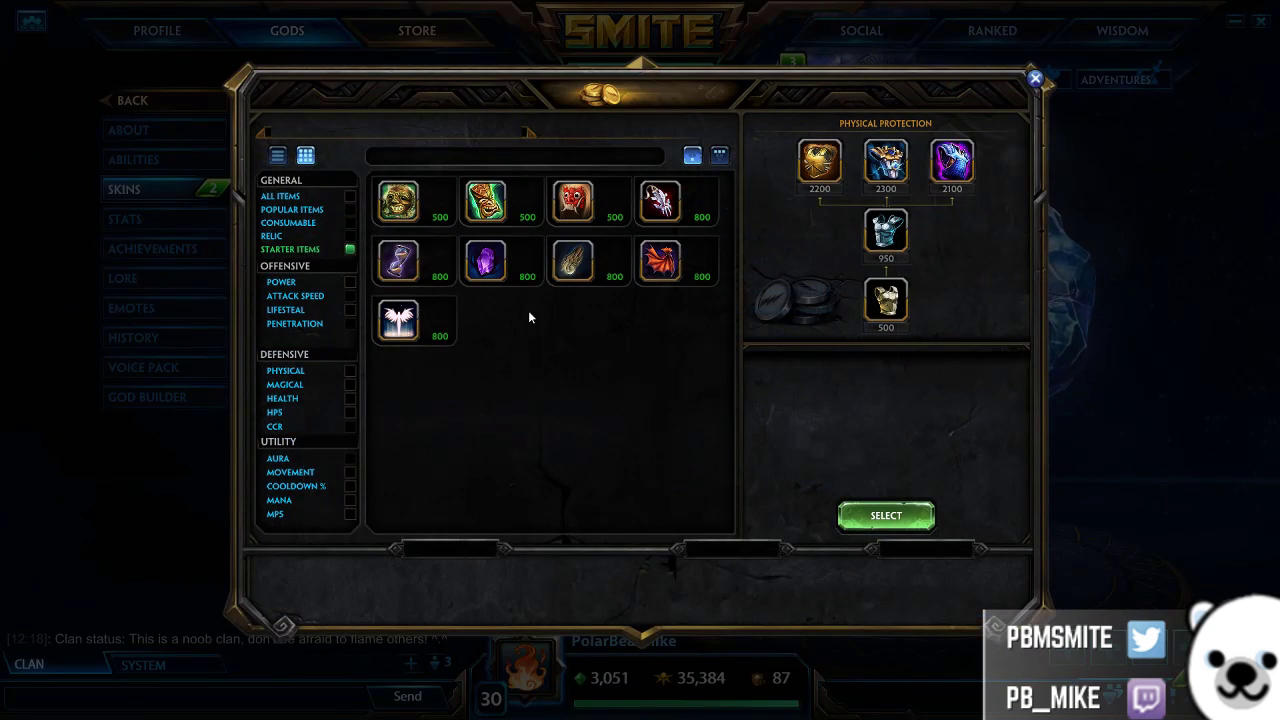
{"action": "left_click", "coordinate": [334, 388]}
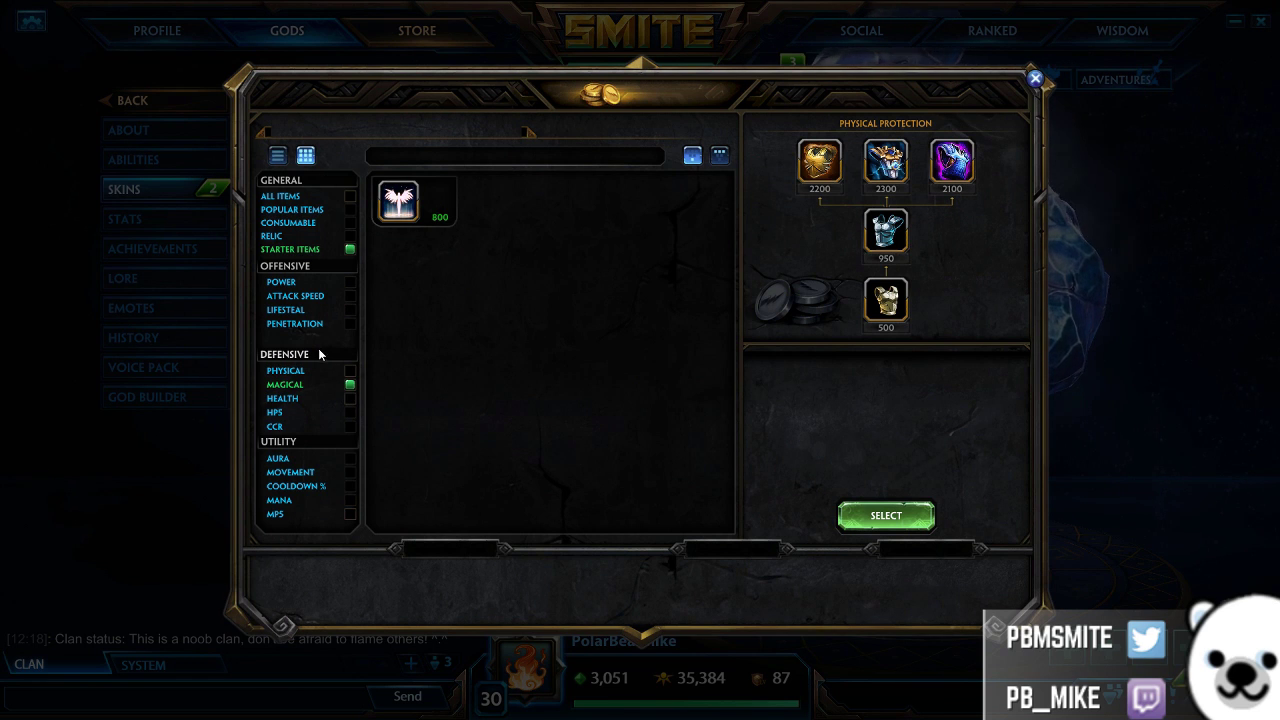
{"action": "left_click", "coordinate": [301, 386]}
{"action": "left_click", "coordinate": [334, 384]}
{"action": "left_click", "coordinate": [400, 263]}
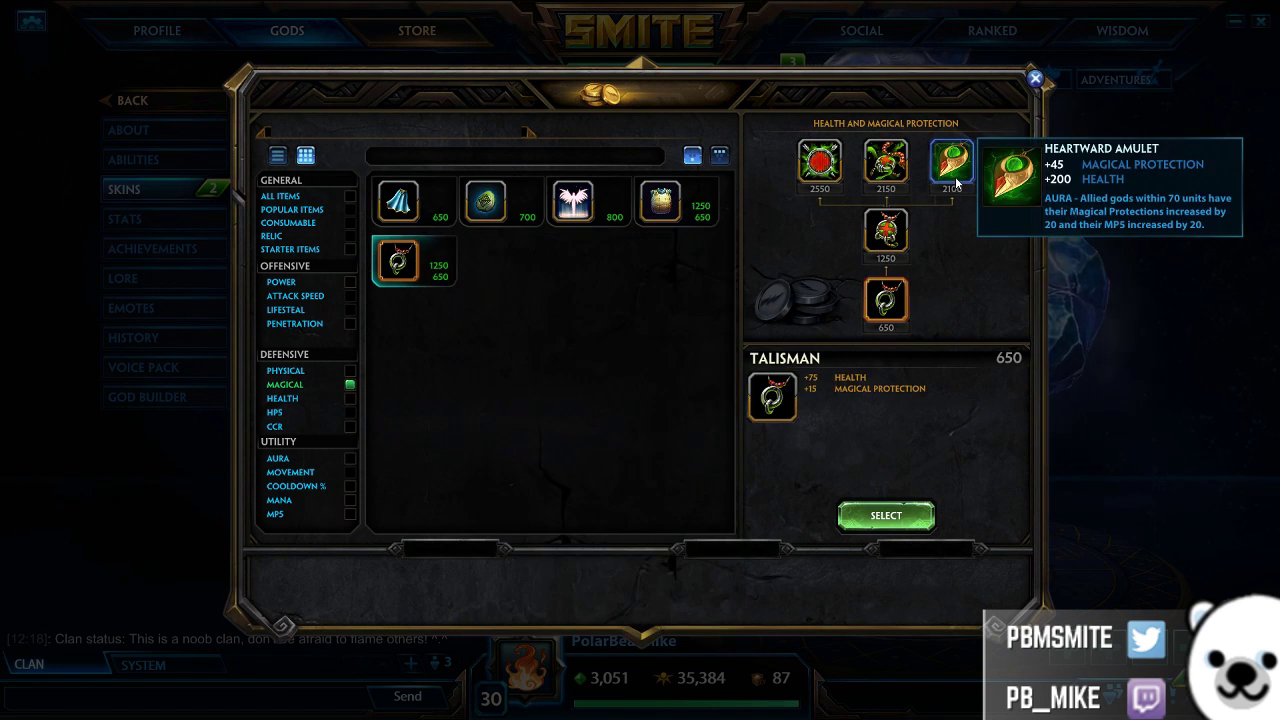
{"action": "double_click", "coordinate": [951, 160]}
Step: Look up Spirit Robe in the Cloak tree of the defensive items
{"action": "left_click", "coordinate": [705, 256]}
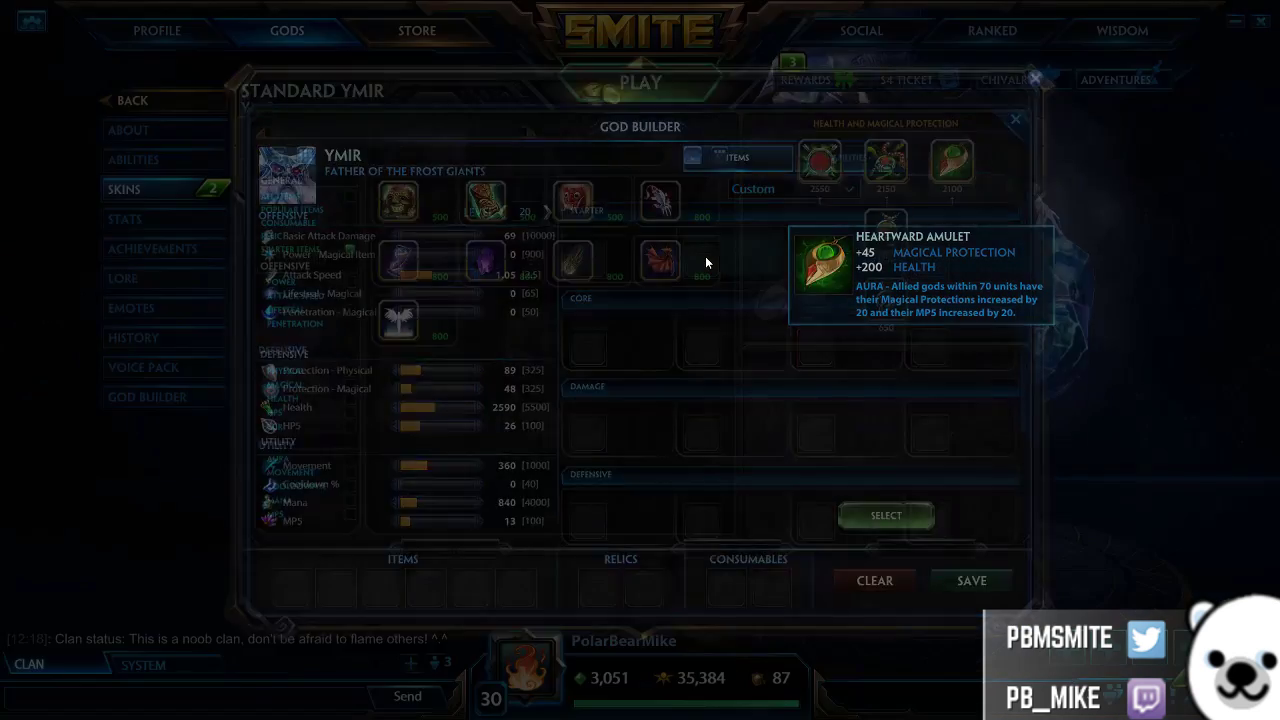
{"action": "left_click", "coordinate": [285, 354]}
{"action": "left_click", "coordinate": [573, 260]}
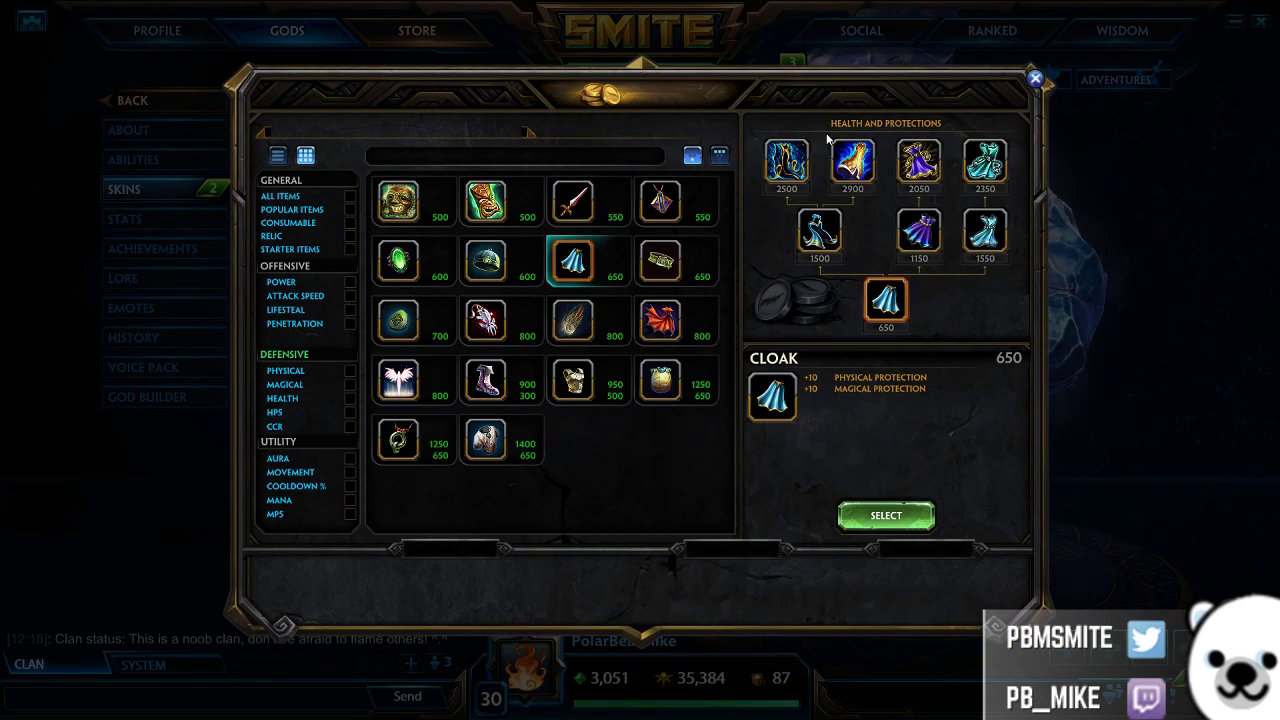
{"action": "left_click", "coordinate": [788, 158]}
{"action": "double_click", "coordinate": [806, 155]}
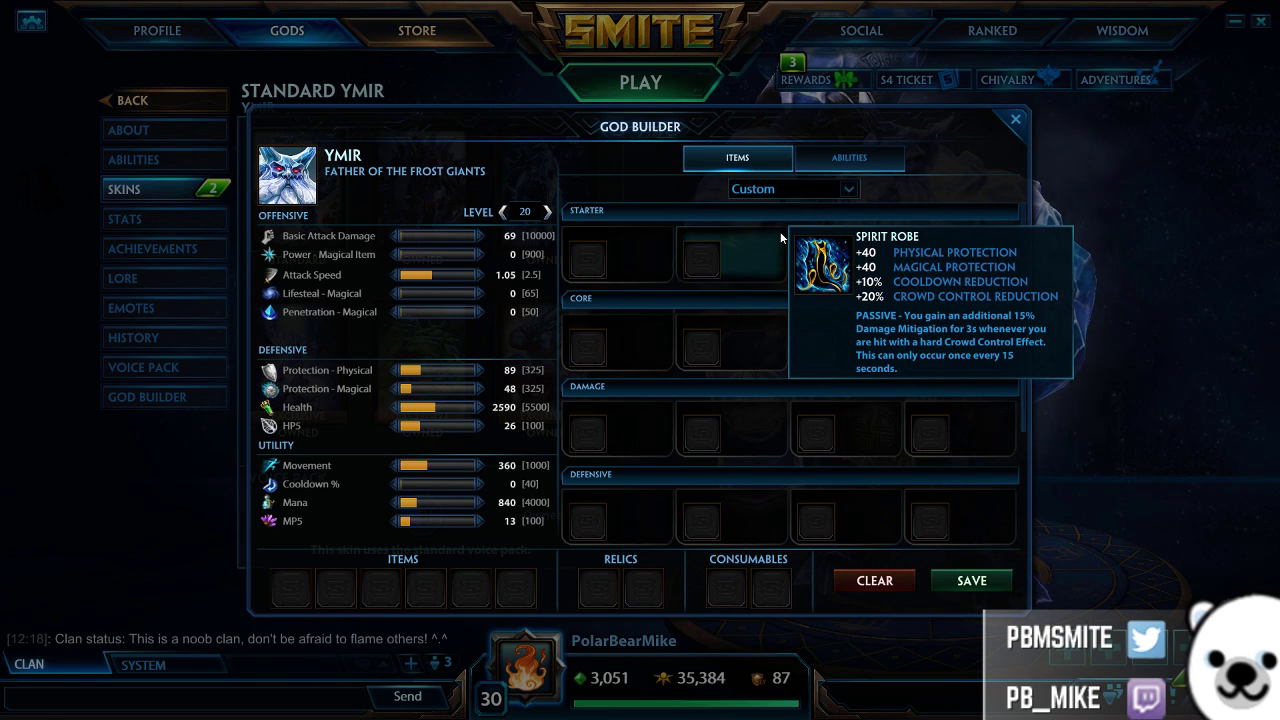
Step: Add Watcher's Gift, Lono's Mask and Travelers Shoes to Ymir's first three starter slots
{"action": "left_click", "coordinate": [612, 242]}
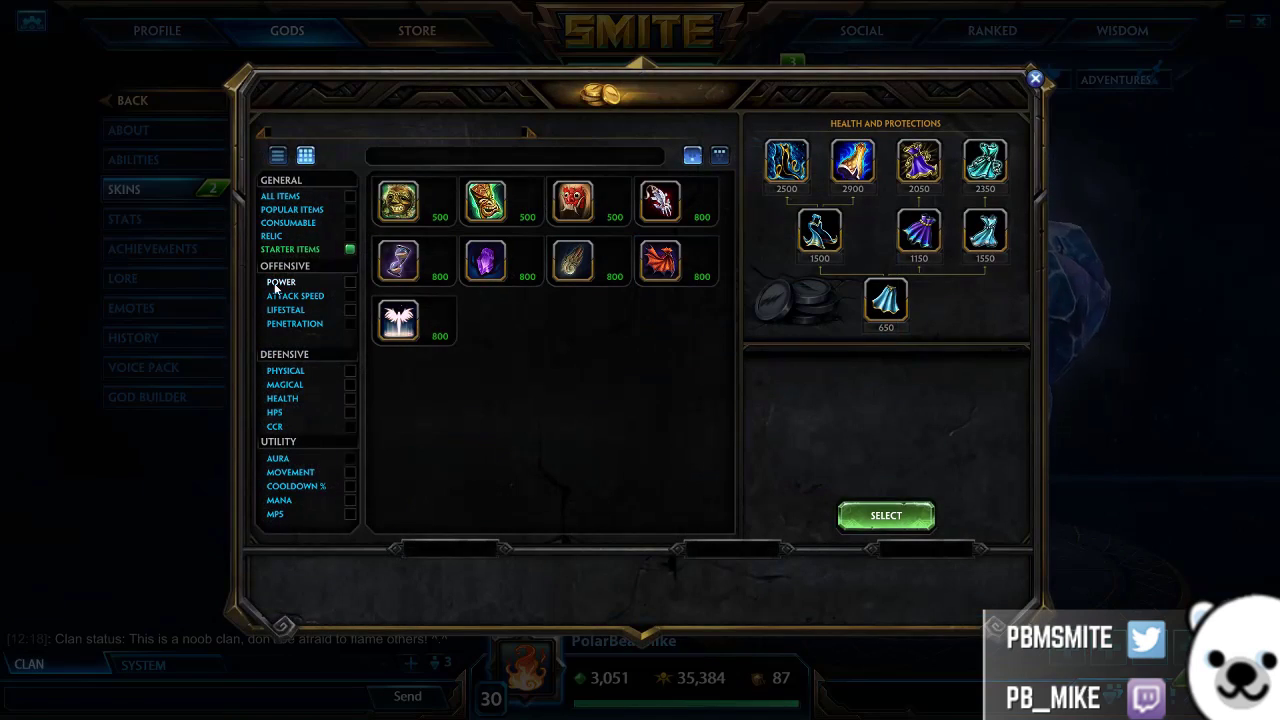
{"action": "double_click", "coordinate": [459, 318]}
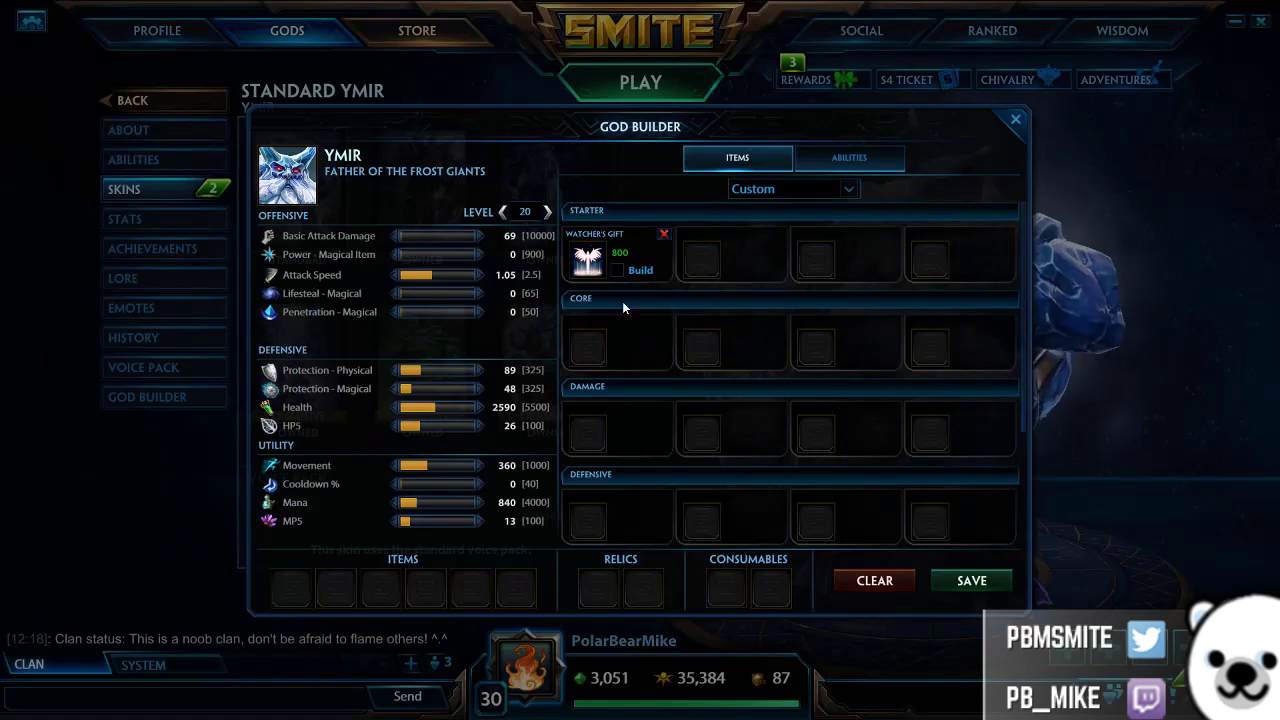
{"action": "left_click", "coordinate": [700, 262]}
{"action": "double_click", "coordinate": [852, 160]}
{"action": "left_click", "coordinate": [833, 252]}
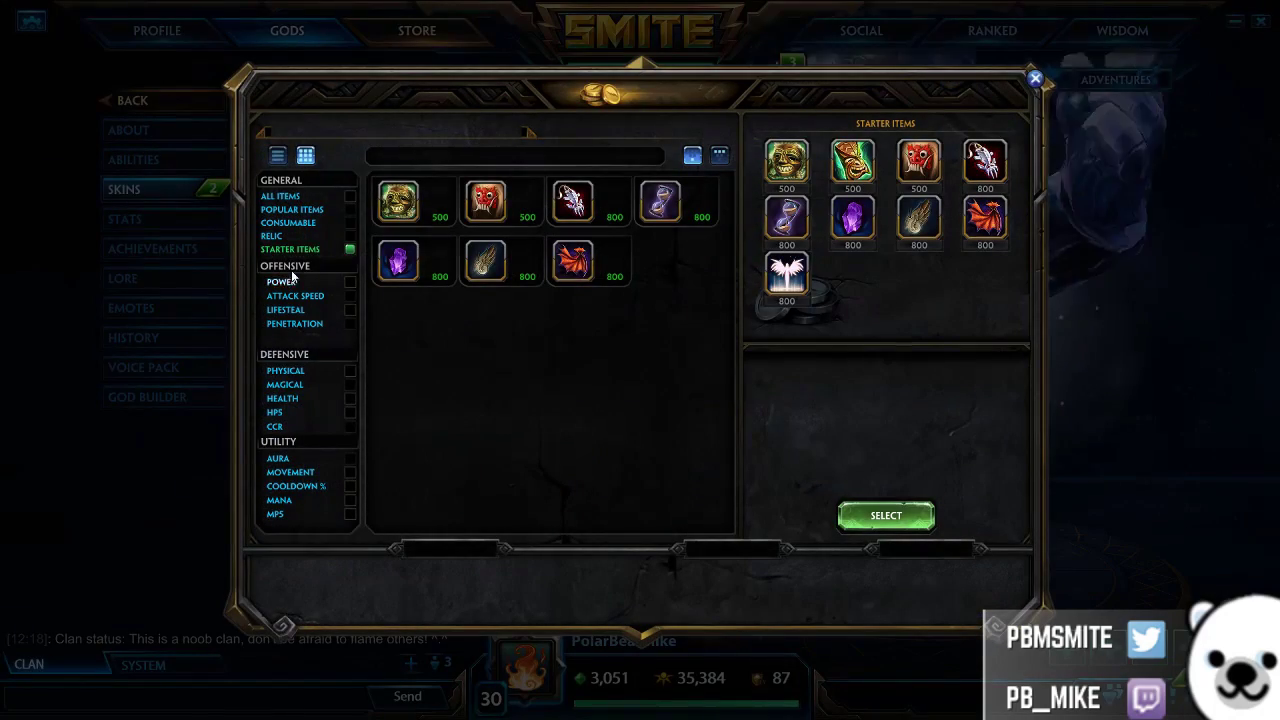
{"action": "left_click", "coordinate": [572, 320]}
{"action": "double_click", "coordinate": [984, 158]}
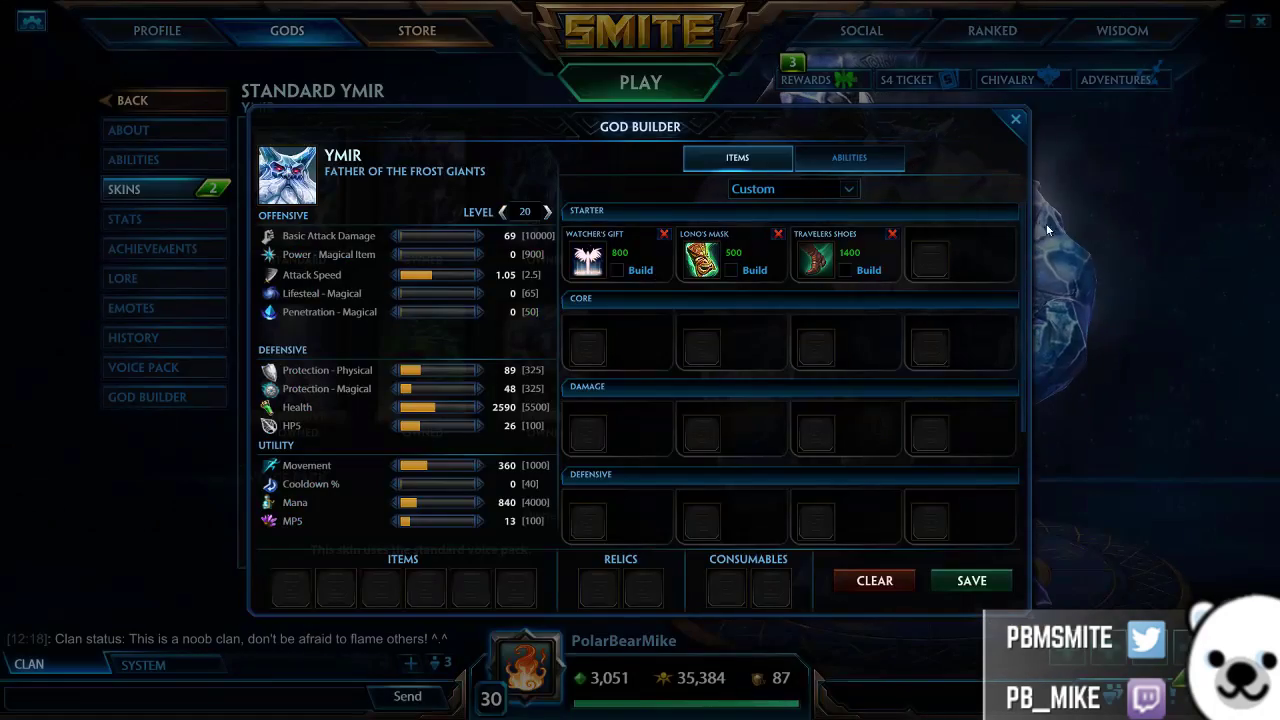
Step: Look through the defensive item trees and add Gauntlet of Thebes to Ymir's fourth starter slot
{"action": "left_click", "coordinate": [969, 243]}
{"action": "left_click", "coordinate": [398, 260]}
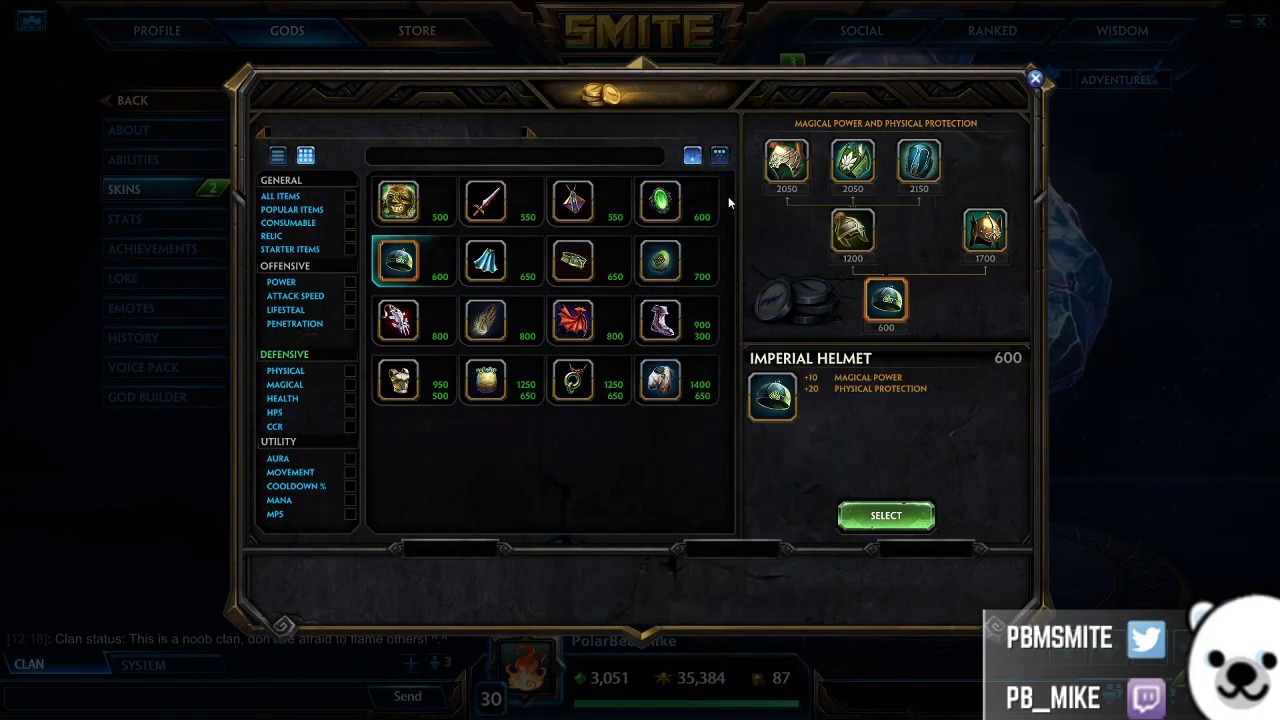
{"action": "left_click", "coordinate": [660, 200]}
{"action": "double_click", "coordinate": [966, 172]}
{"action": "left_click", "coordinate": [975, 258]}
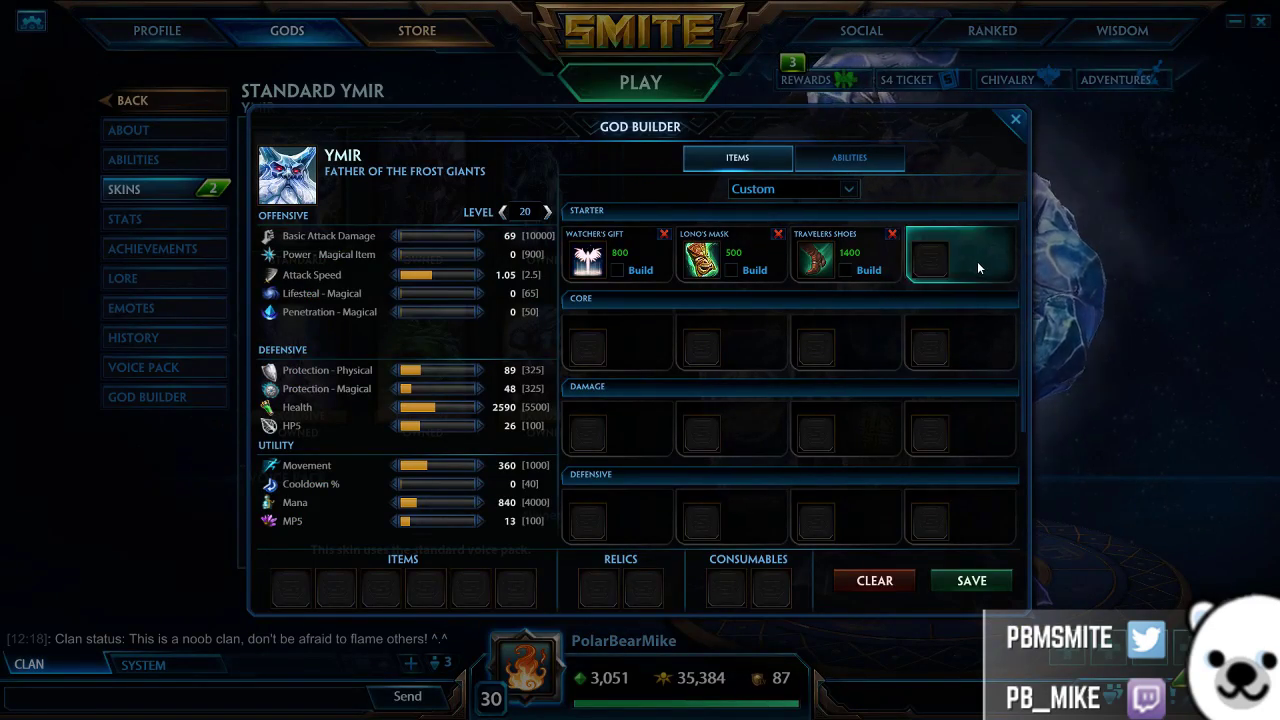
{"action": "double_click", "coordinate": [918, 165]}
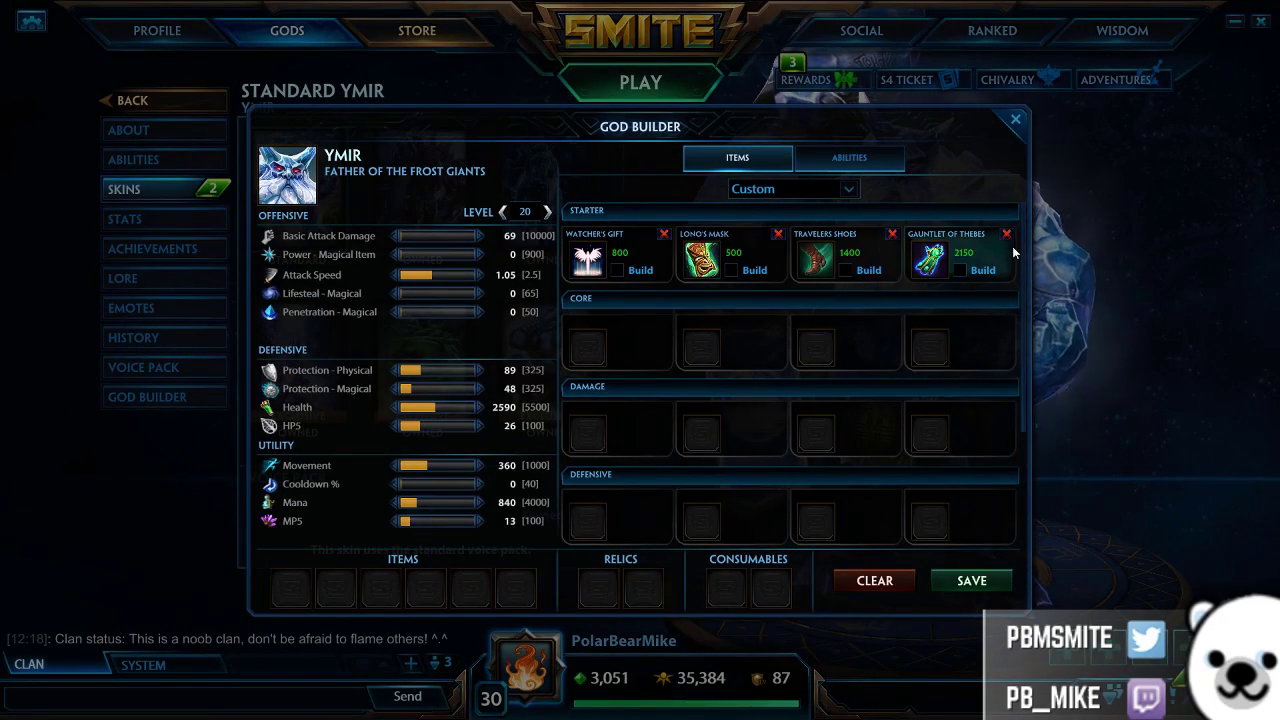
Step: Add Breastplate of Valor from the physical defensive items to Ymir's first core slot
{"action": "left_click", "coordinate": [593, 329]}
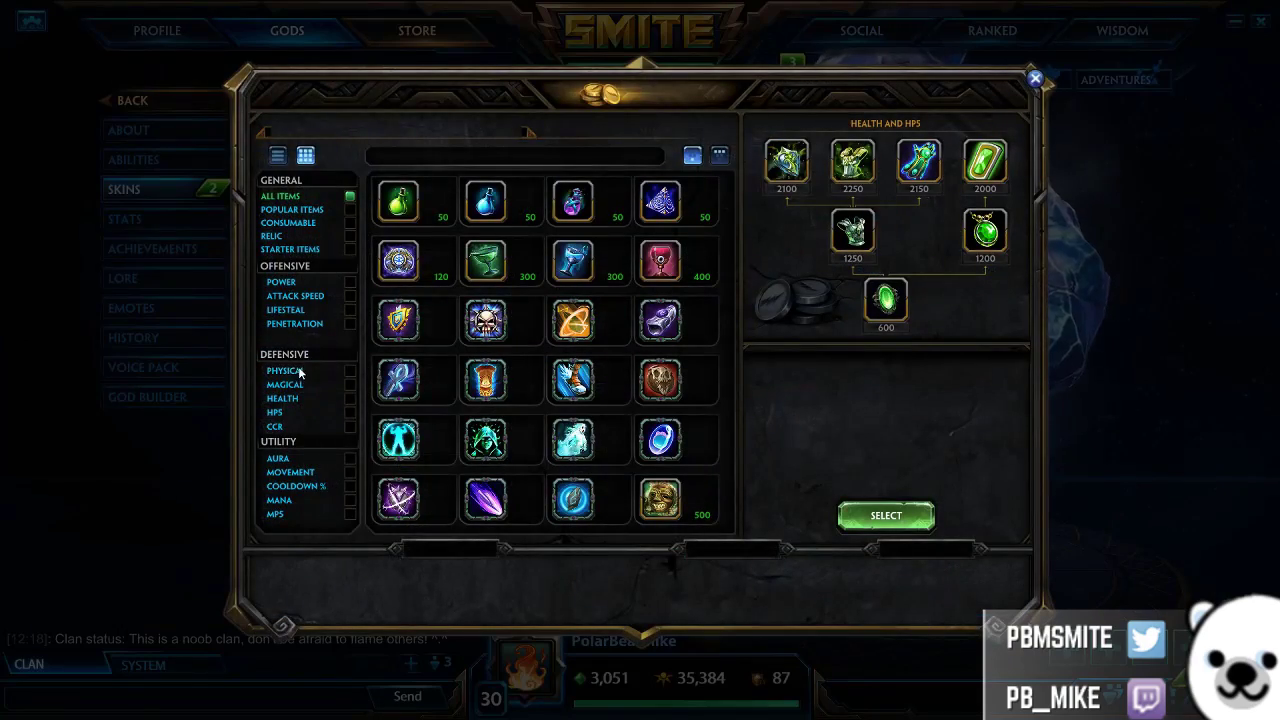
{"action": "left_click", "coordinate": [286, 371]}
{"action": "left_click", "coordinate": [485, 260]}
{"action": "double_click", "coordinate": [889, 163]}
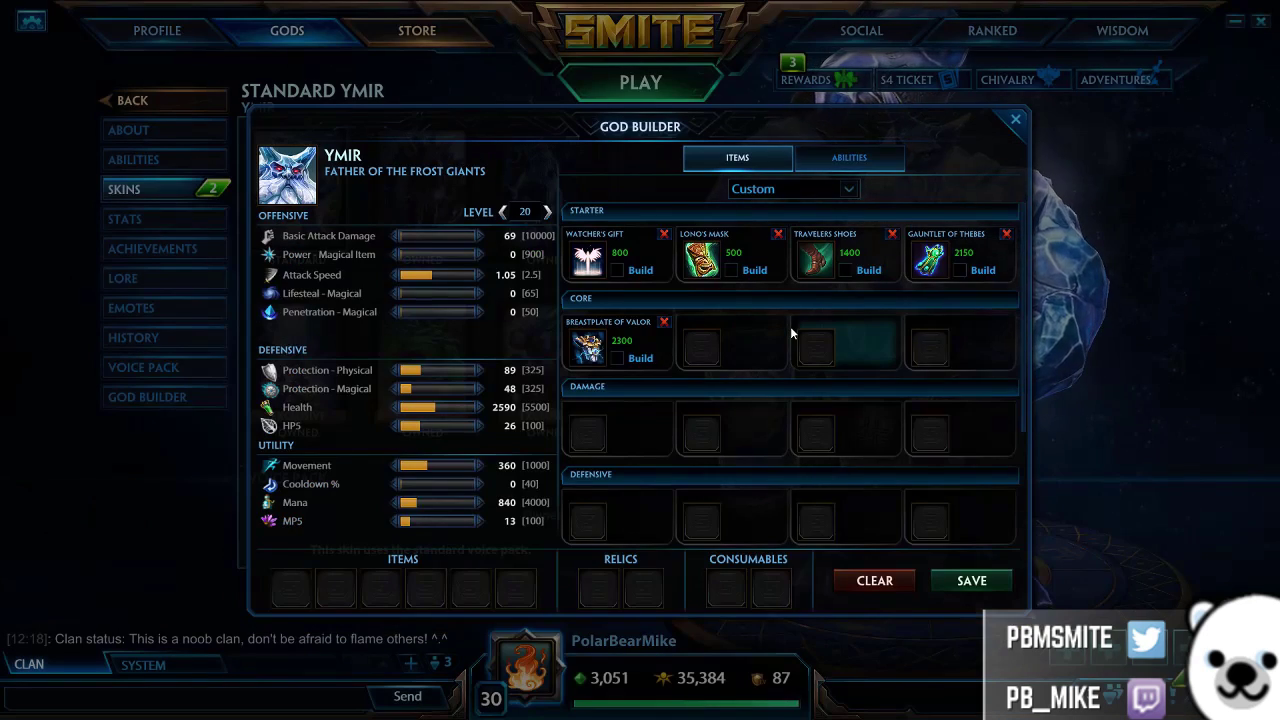